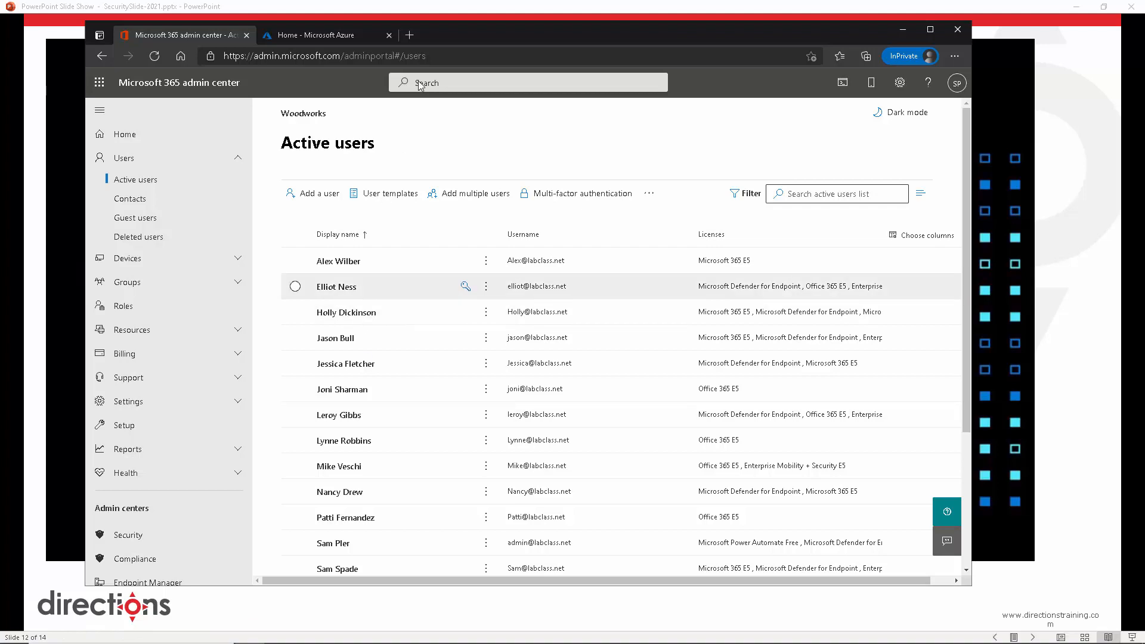
- Open the global administrator account's licenses and apps, save its license assignments, and close the account details
{"action": "double_click", "coordinate": [439, 32]}
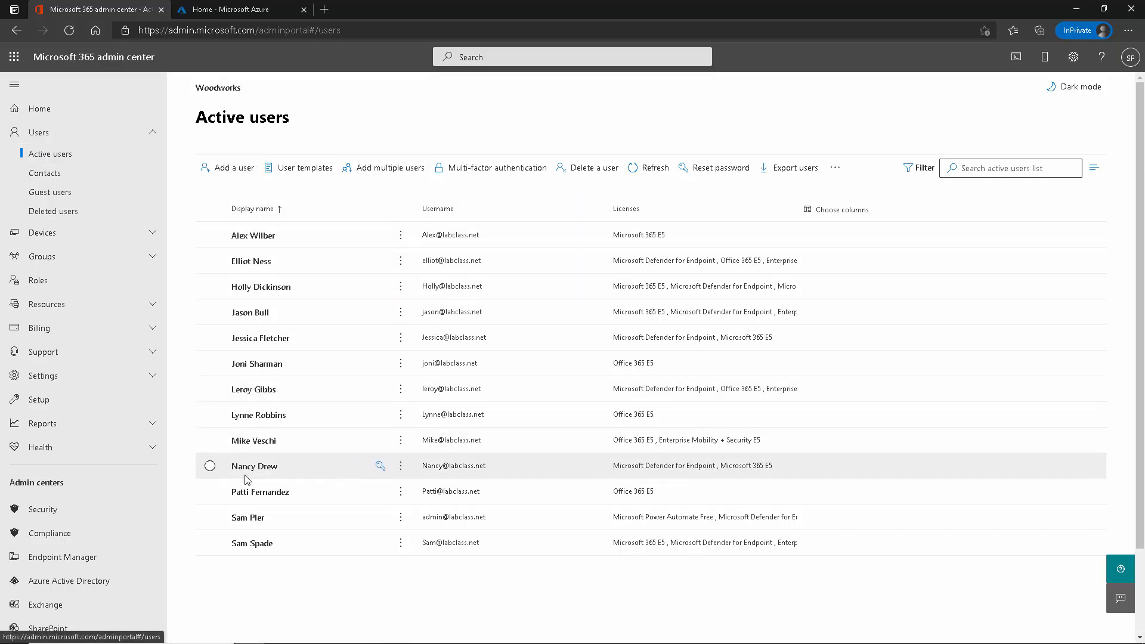
{"action": "left_click", "coordinate": [263, 519]}
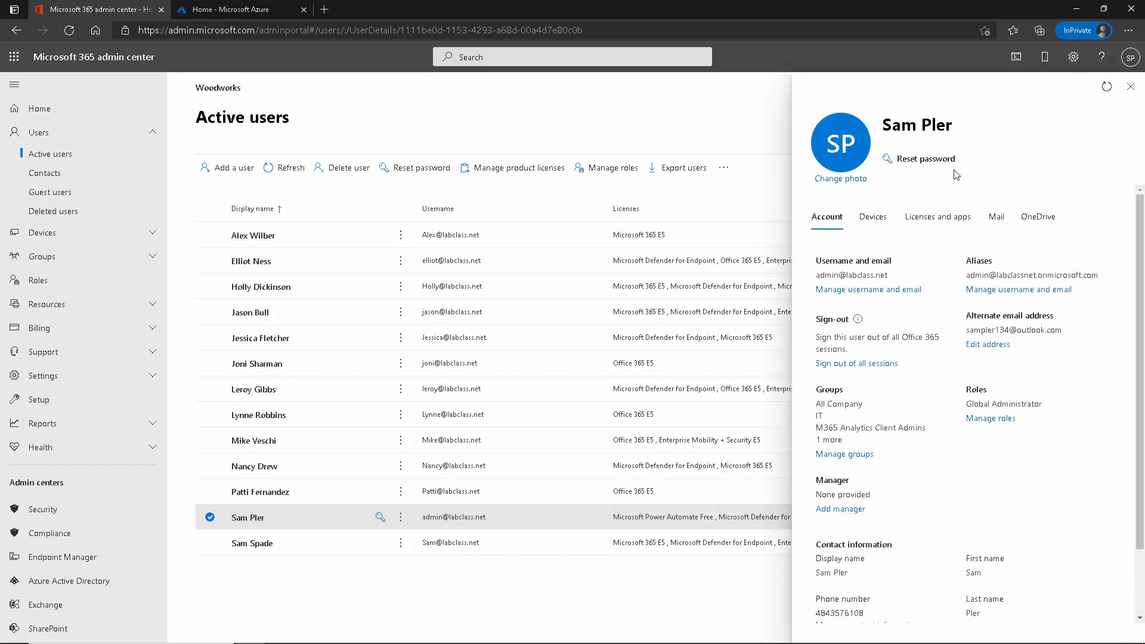
{"action": "left_click", "coordinate": [919, 221]}
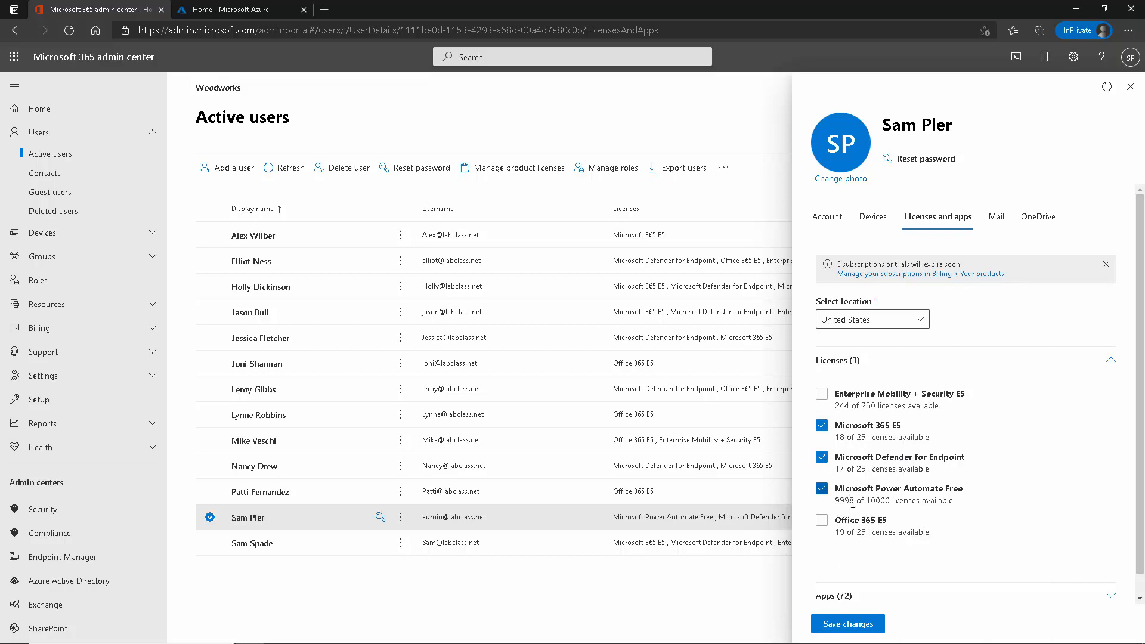
{"action": "left_click", "coordinate": [852, 624]}
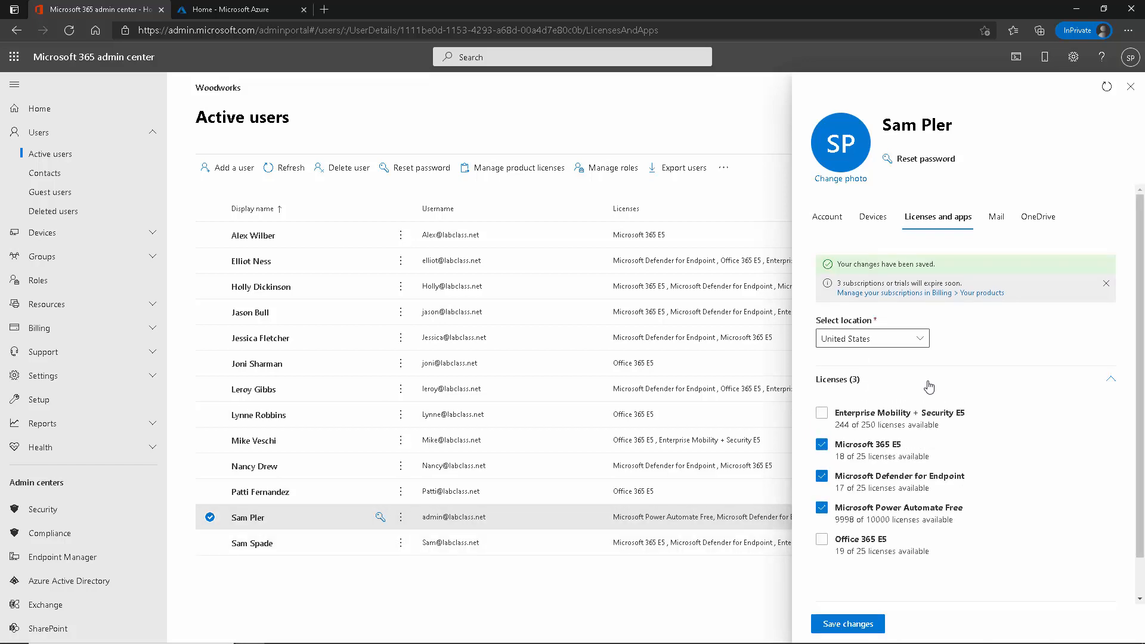
{"action": "left_click", "coordinate": [1130, 86]}
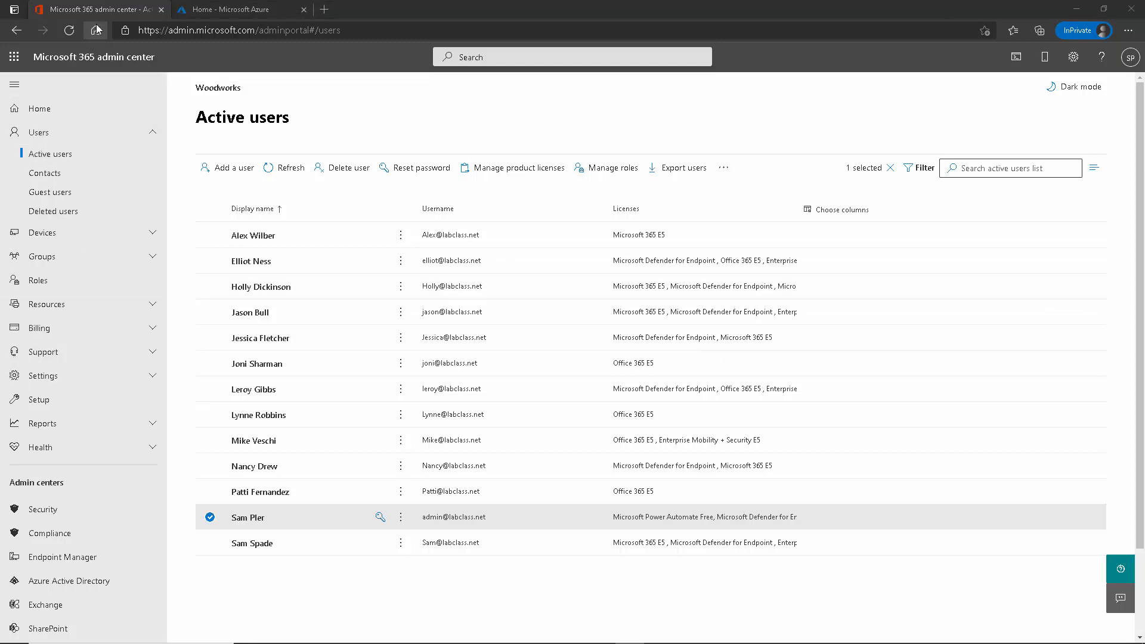
- Switch to the Azure portal and open the tenant properties in Azure Active Directory
{"action": "left_click", "coordinate": [203, 16]}
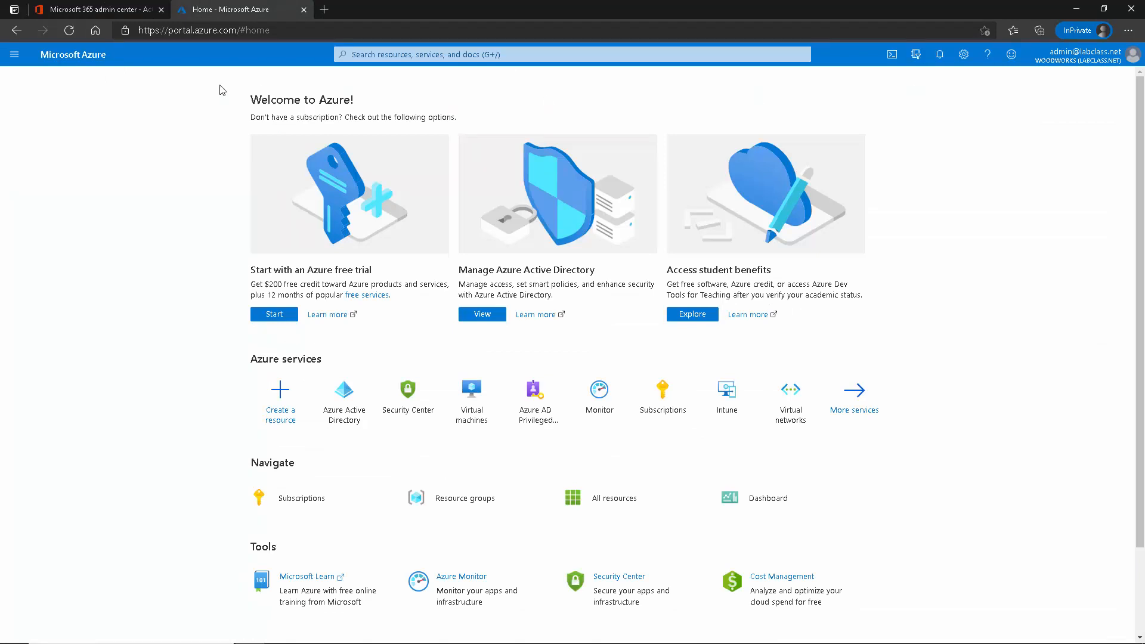
{"action": "left_click", "coordinate": [14, 54]}
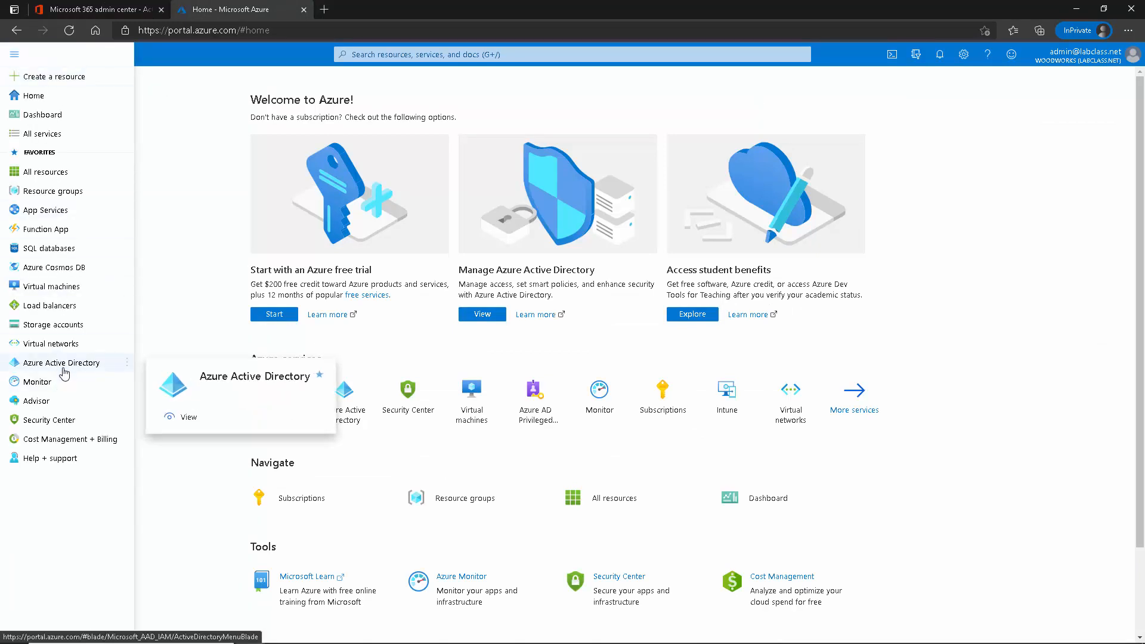
{"action": "left_click", "coordinate": [65, 368]}
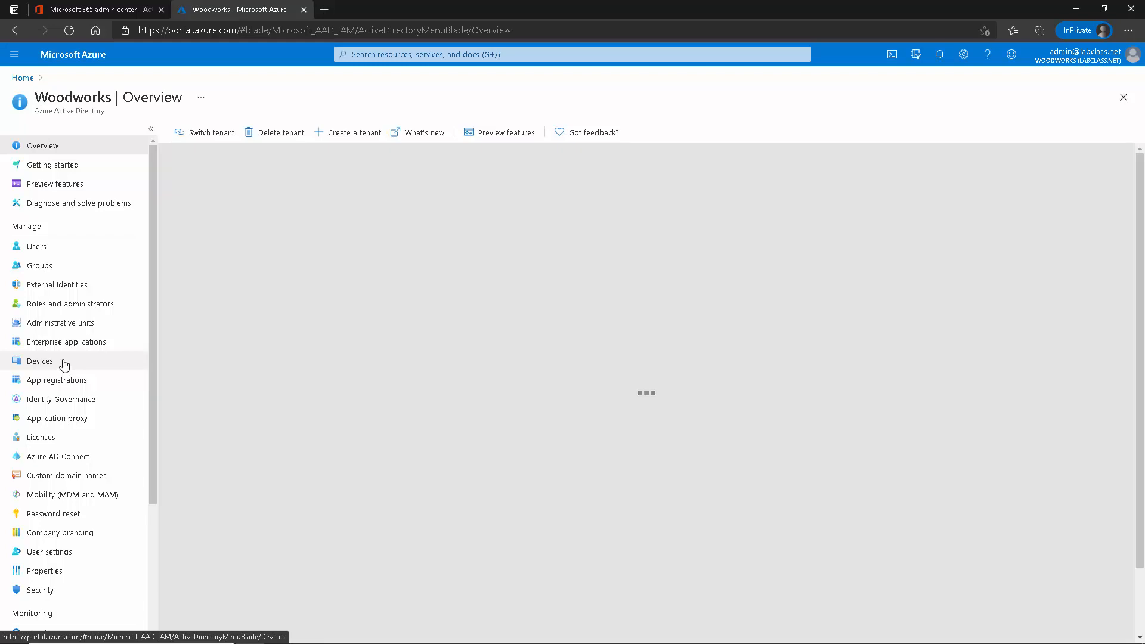
{"action": "scroll", "coordinate": [38, 286], "scroll_direction": "down", "scroll_amount": 2}
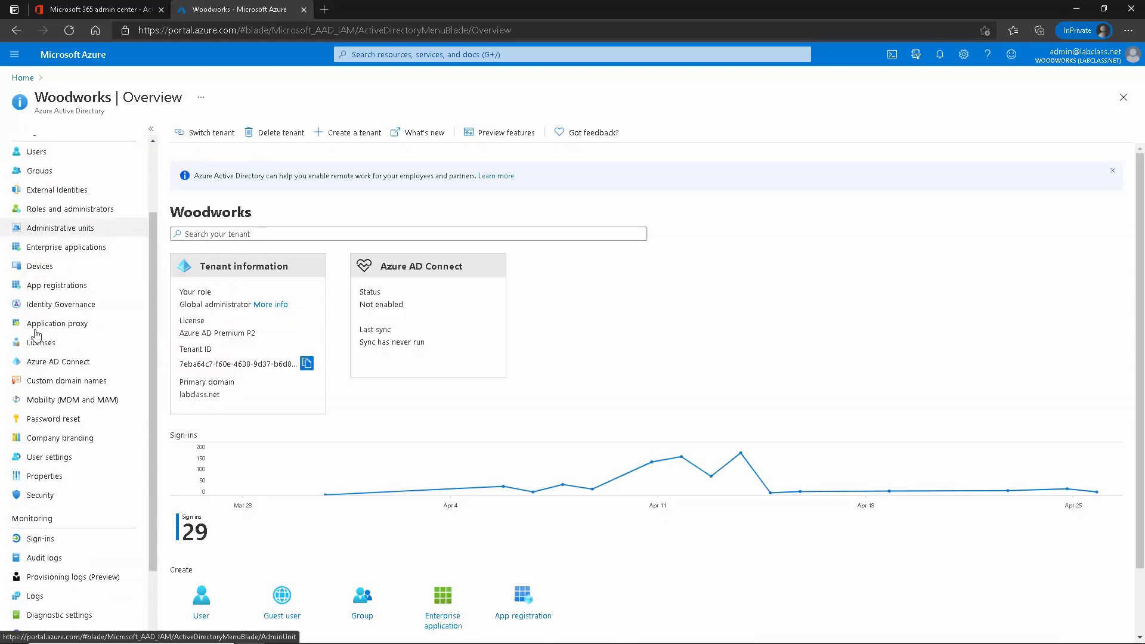
{"action": "left_click", "coordinate": [42, 475]}
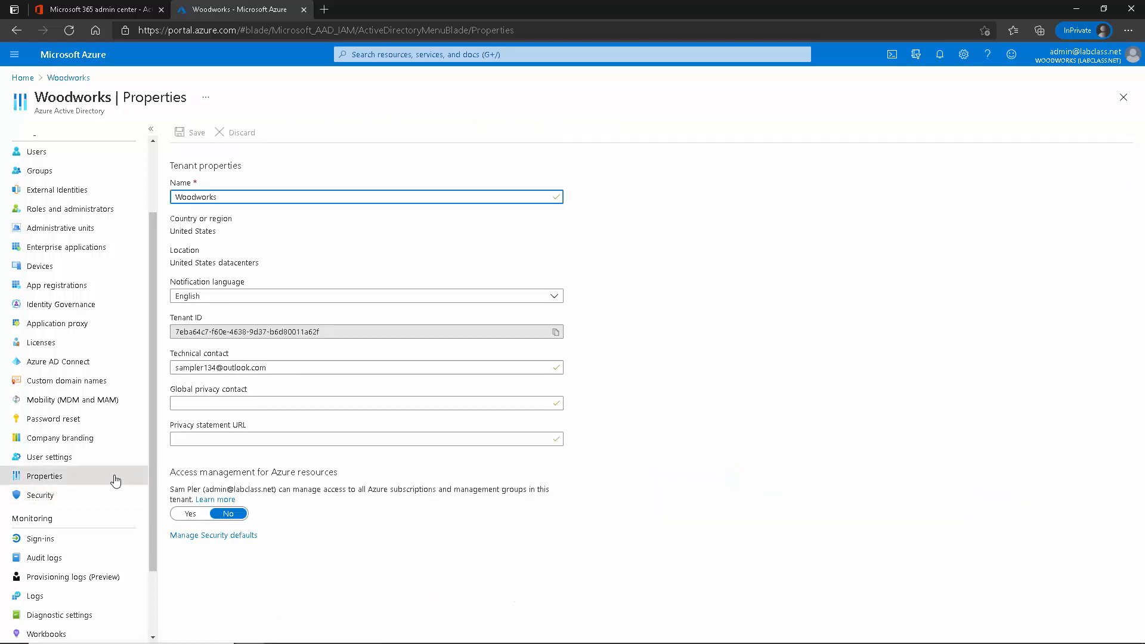
- Review the tenant's Security defaults setting and its description without changing it
{"action": "left_click", "coordinate": [193, 536]}
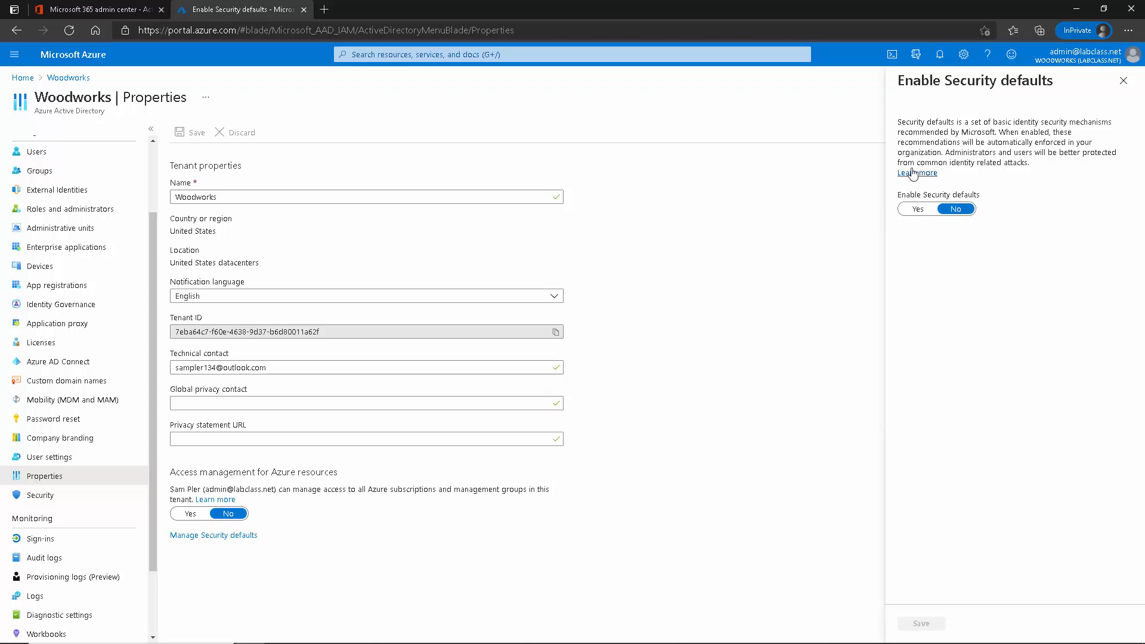
{"action": "left_click_drag", "start_coordinate": [954, 162], "coordinate": [1020, 164]}
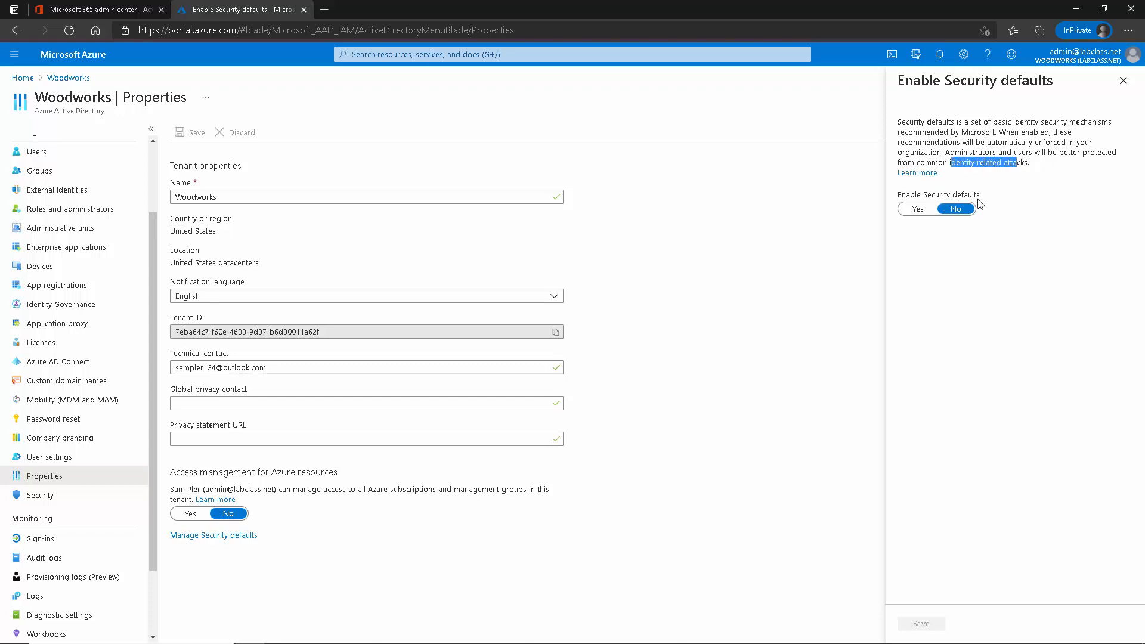
{"action": "left_click", "coordinate": [1124, 81]}
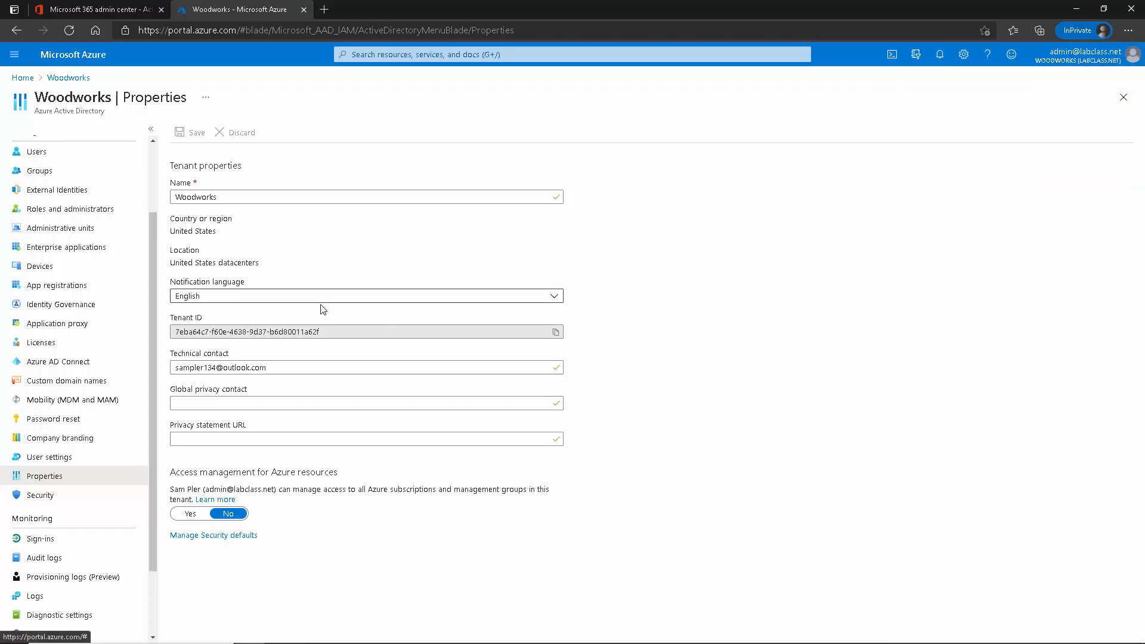
- Open the Trusted Location conditional access policy from Azure Active Directory's security settings
{"action": "left_click", "coordinate": [40, 495]}
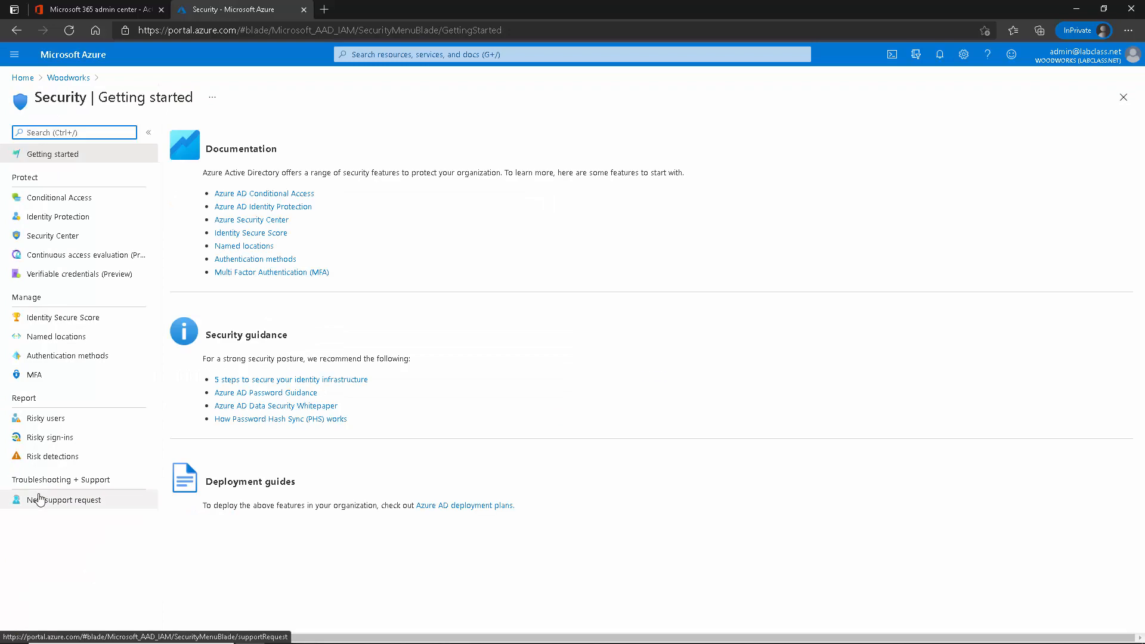
{"action": "left_click", "coordinate": [52, 199]}
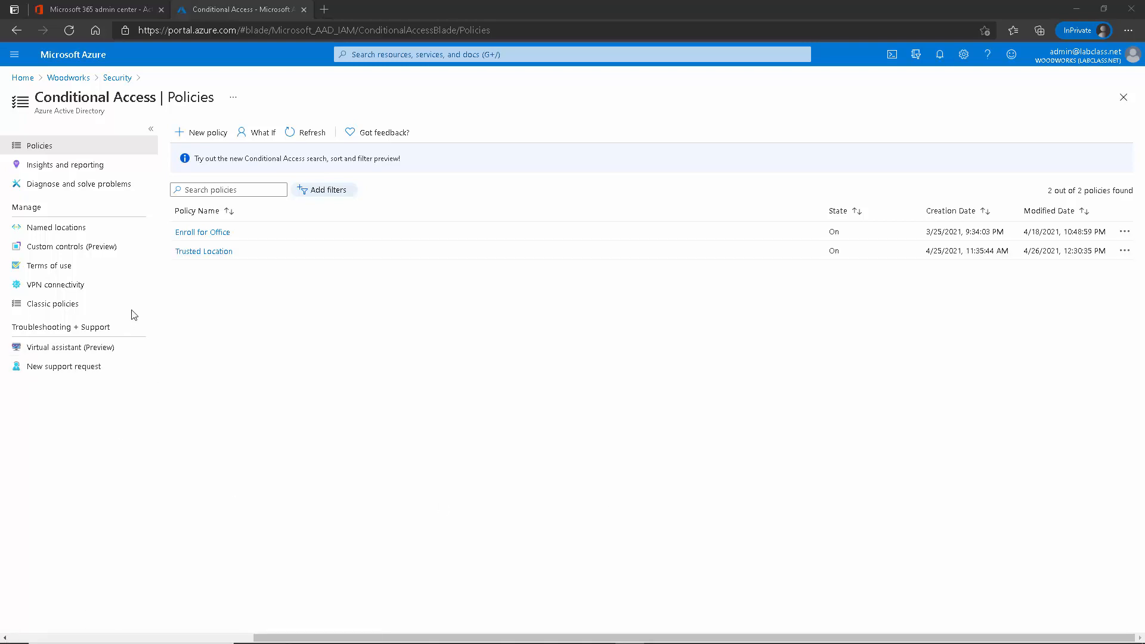
{"action": "left_click", "coordinate": [200, 254]}
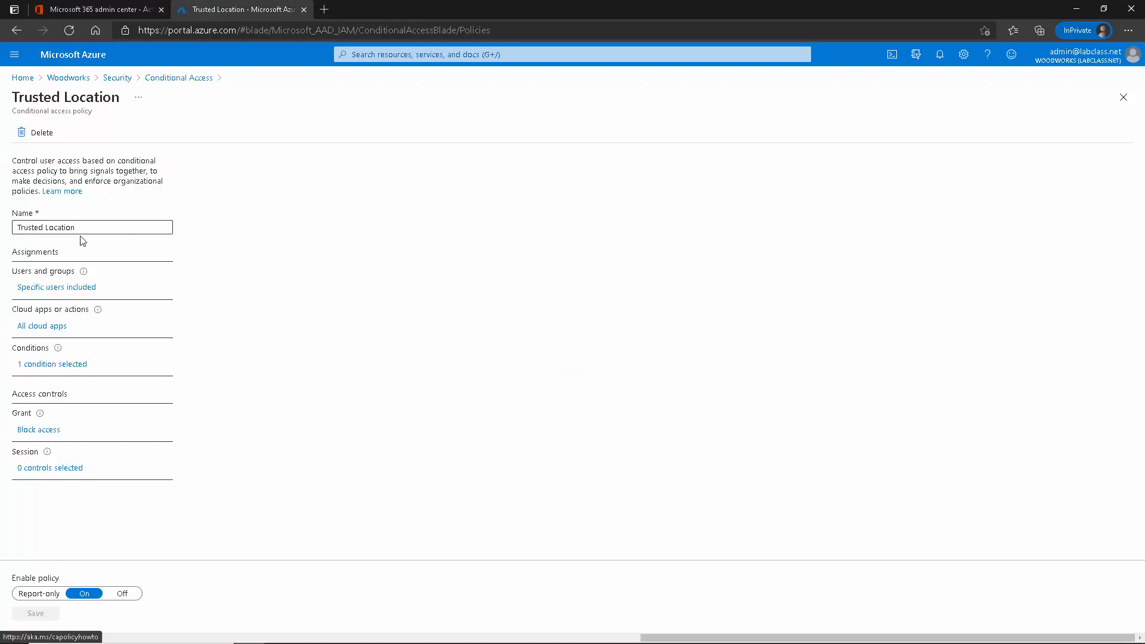
- Review the Trusted Location policy's included users, cloud apps and device platforms condition
{"action": "left_click", "coordinate": [49, 289]}
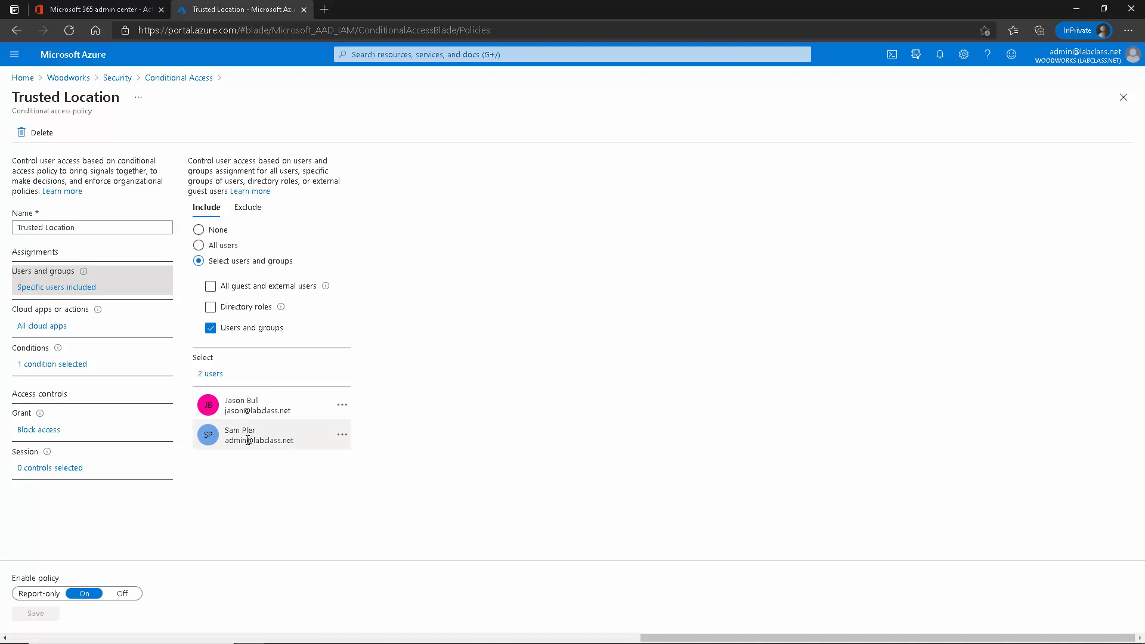
{"action": "left_click", "coordinate": [28, 327]}
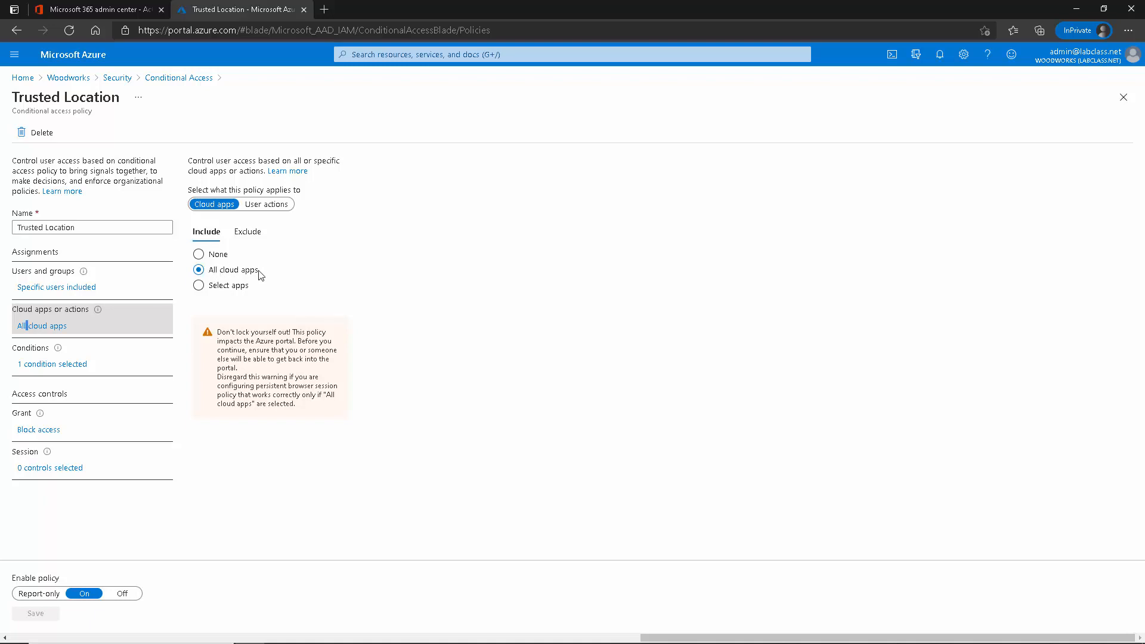
{"action": "left_click", "coordinate": [70, 365]}
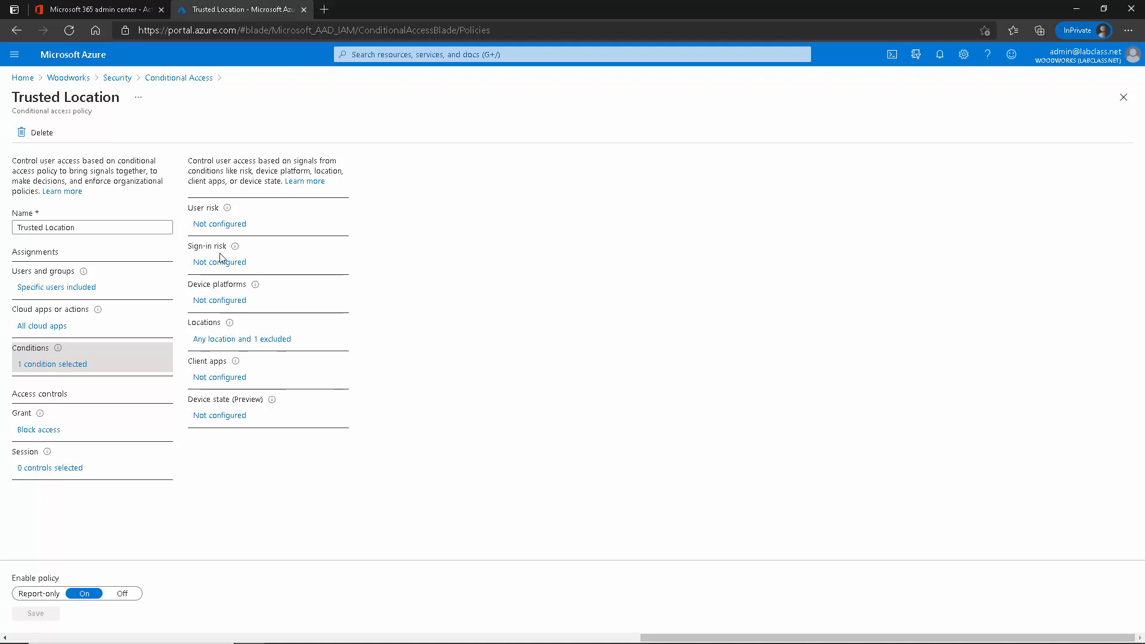
{"action": "left_click", "coordinate": [204, 303]}
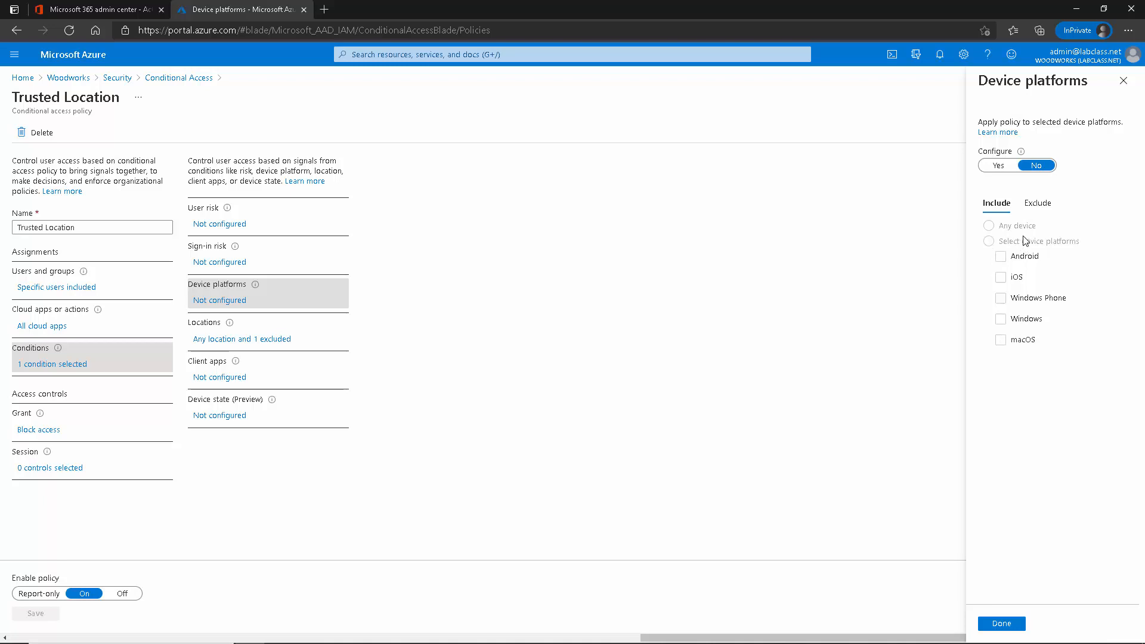
{"action": "left_click", "coordinate": [1124, 81]}
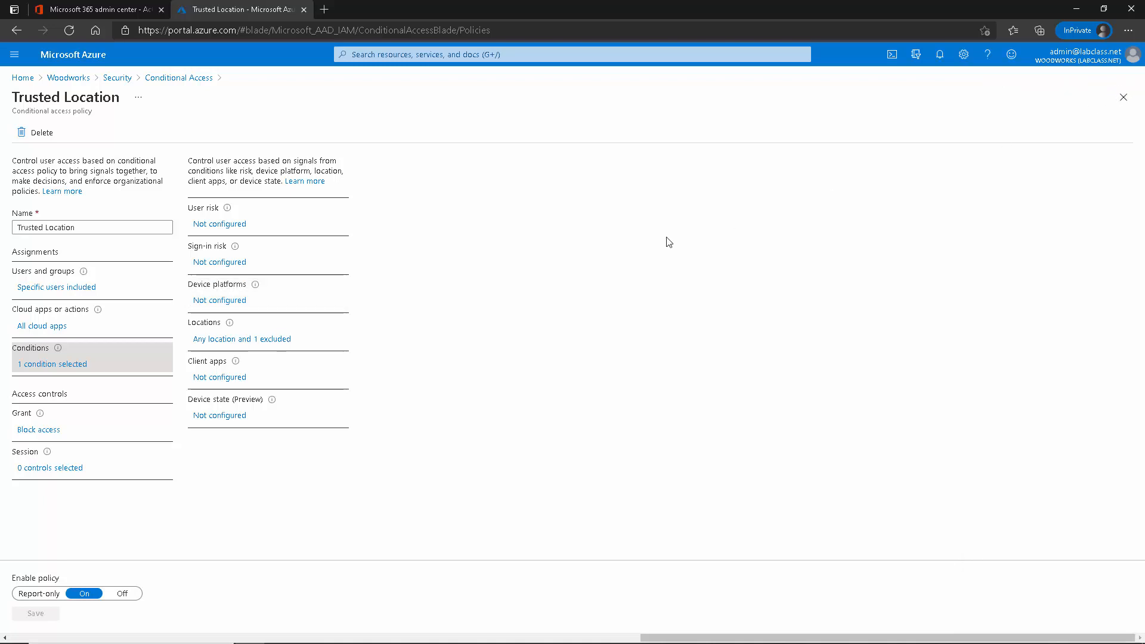
- Examine the policy's Locations condition, including the locations selected for exclusion
{"action": "left_click", "coordinate": [210, 344]}
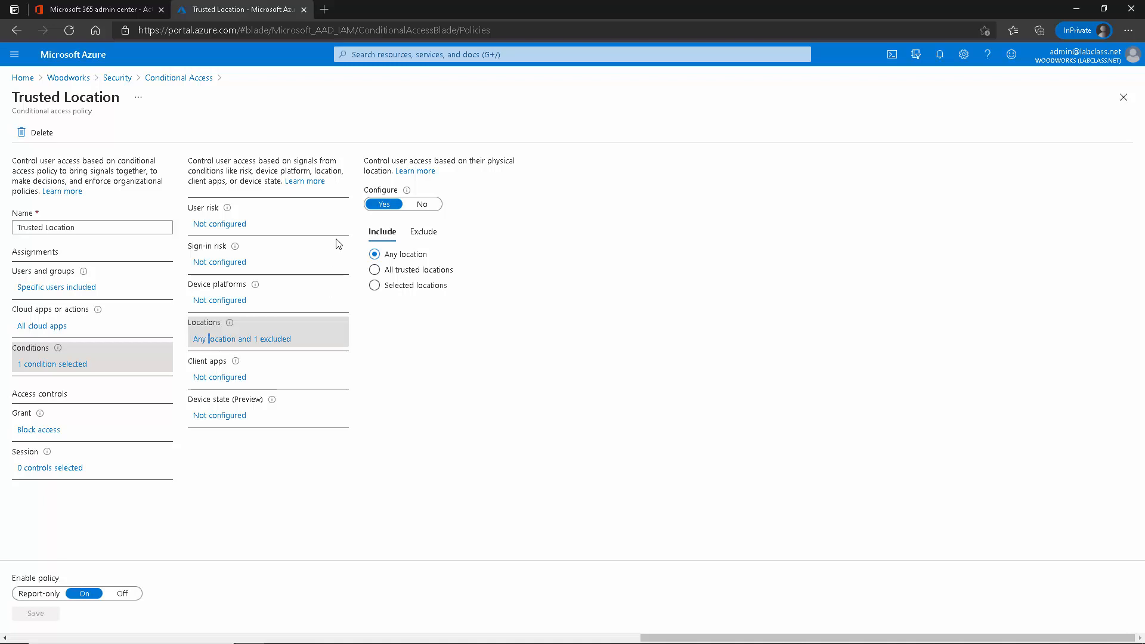
{"action": "left_click", "coordinate": [413, 234]}
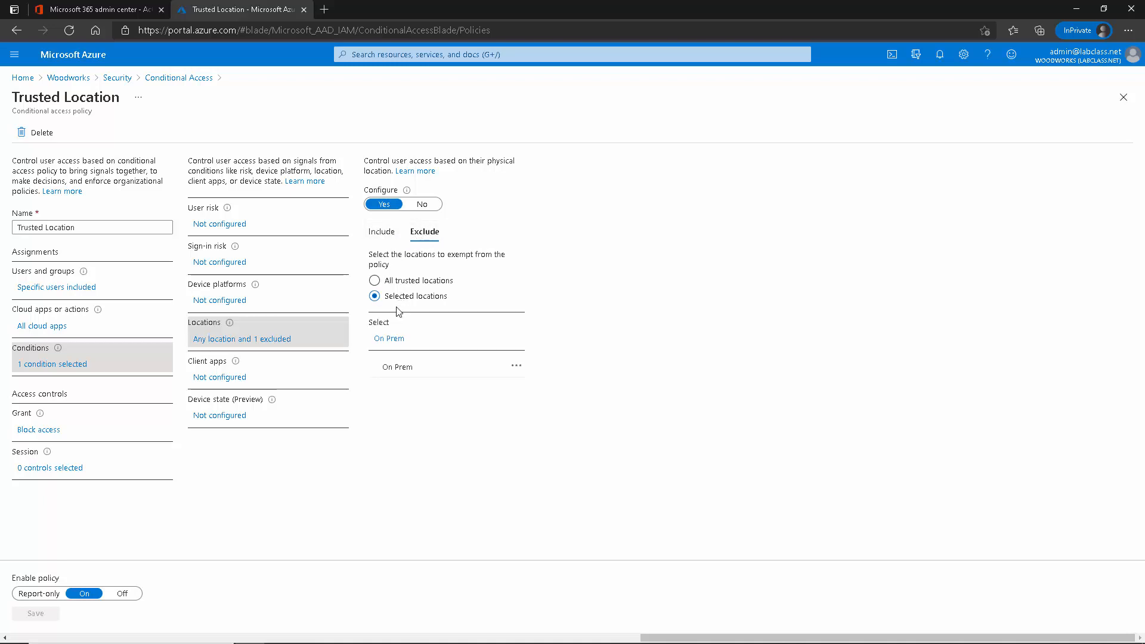
{"action": "left_click", "coordinate": [391, 338]}
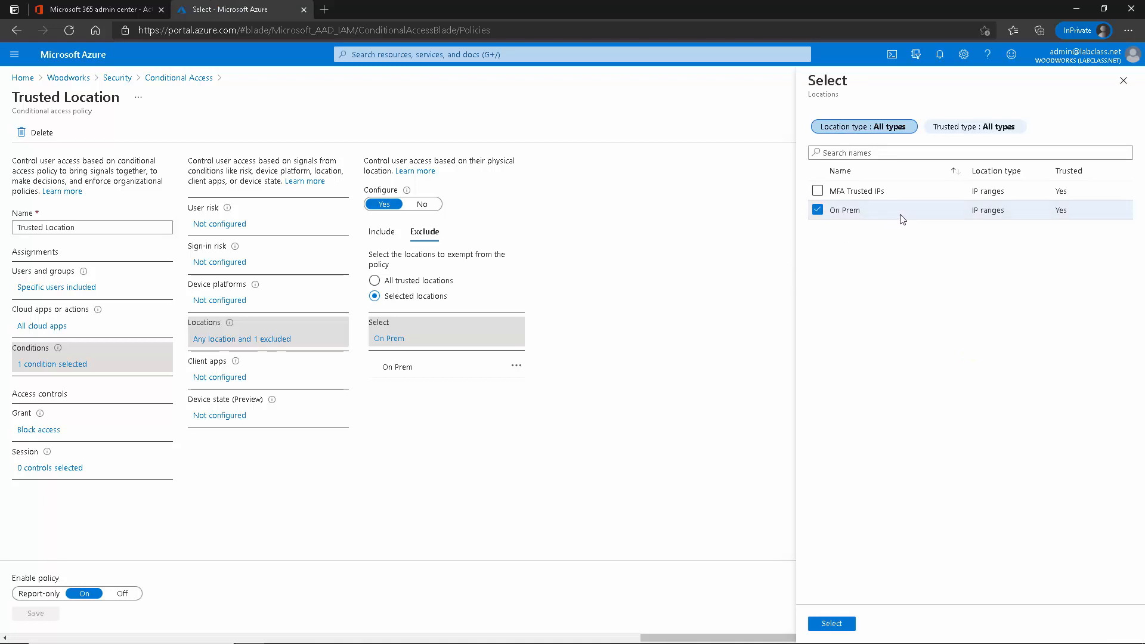
{"action": "left_click", "coordinate": [1123, 81]}
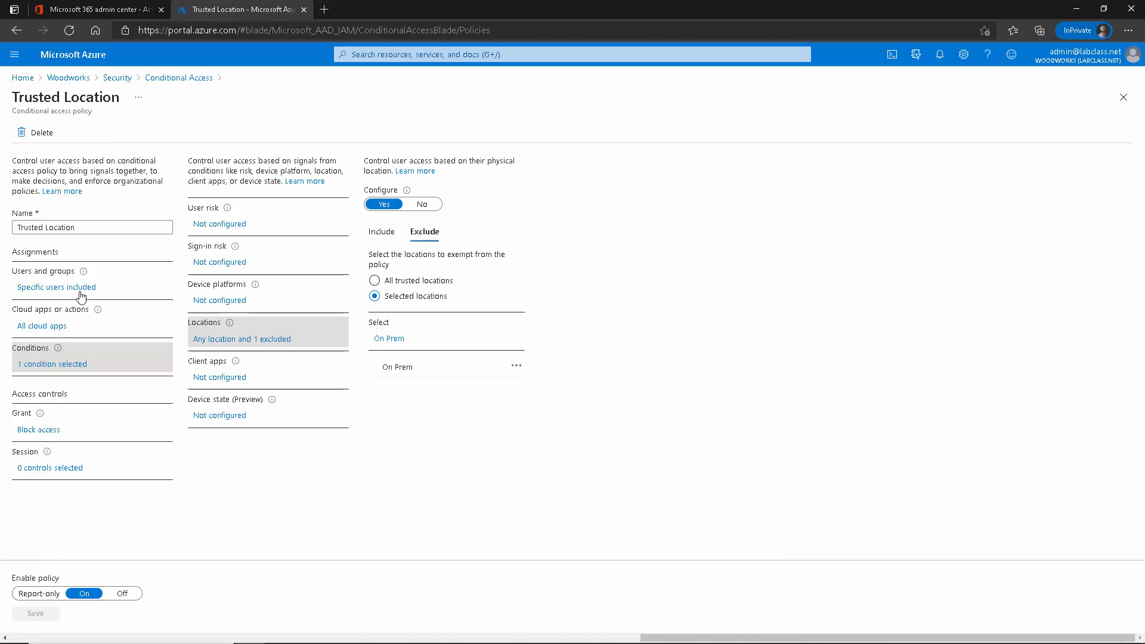
- Recheck the policy's cloud apps and conditions, and view its Grant access control
{"action": "left_click", "coordinate": [64, 327]}
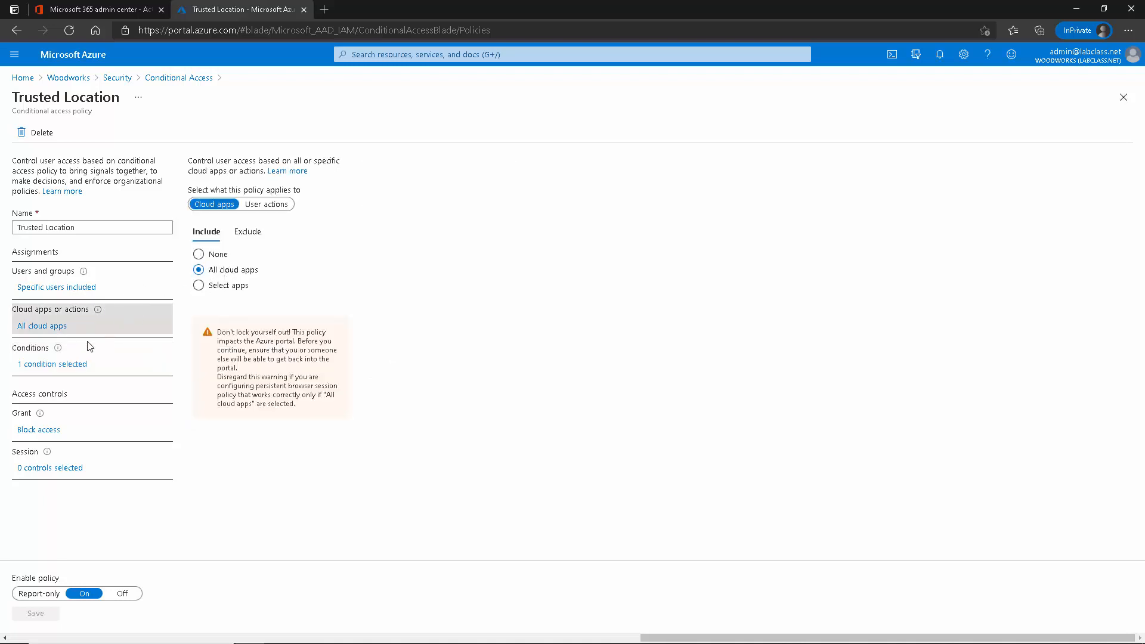
{"action": "left_click", "coordinate": [75, 365]}
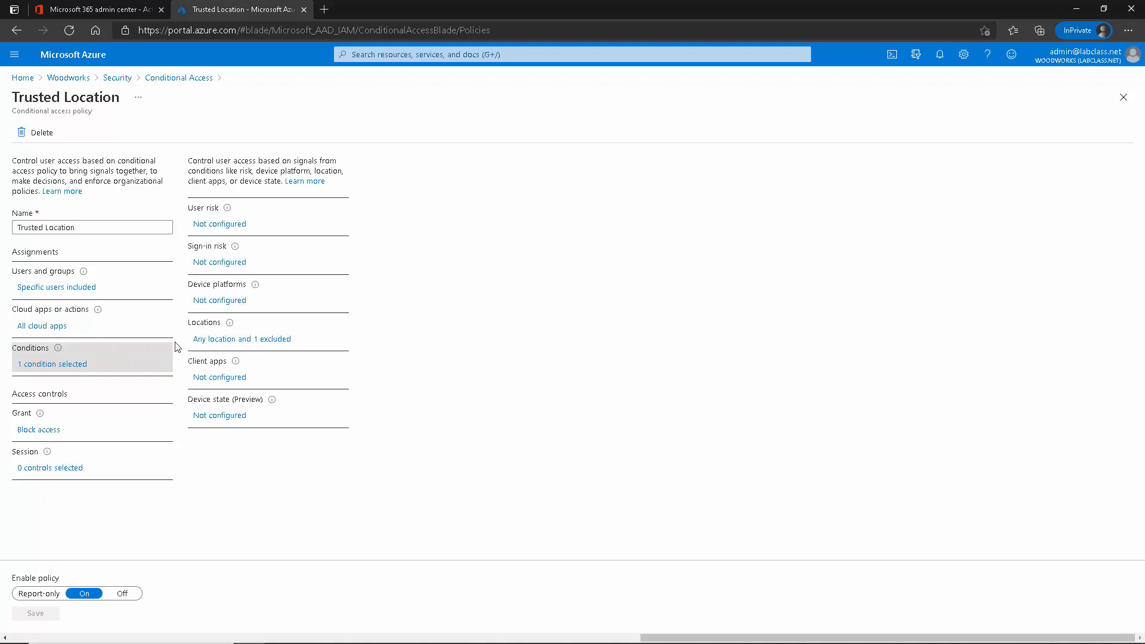
{"action": "left_click", "coordinate": [46, 432]}
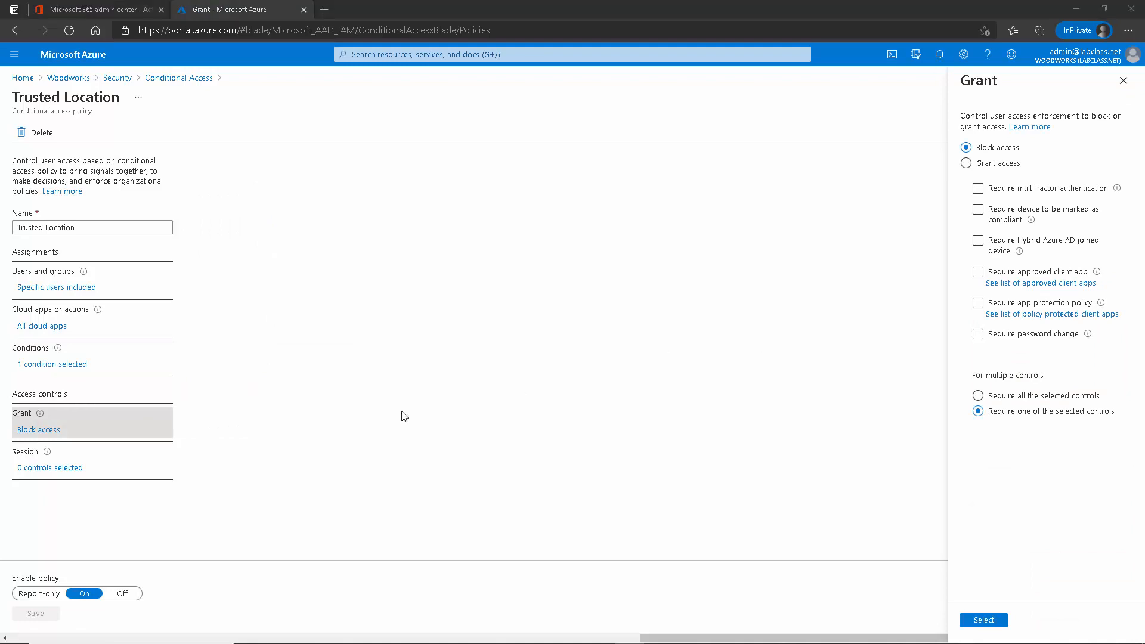
- Clear the open windows from the desktop and launch Tor Browser
{"action": "left_click", "coordinate": [1075, 9]}
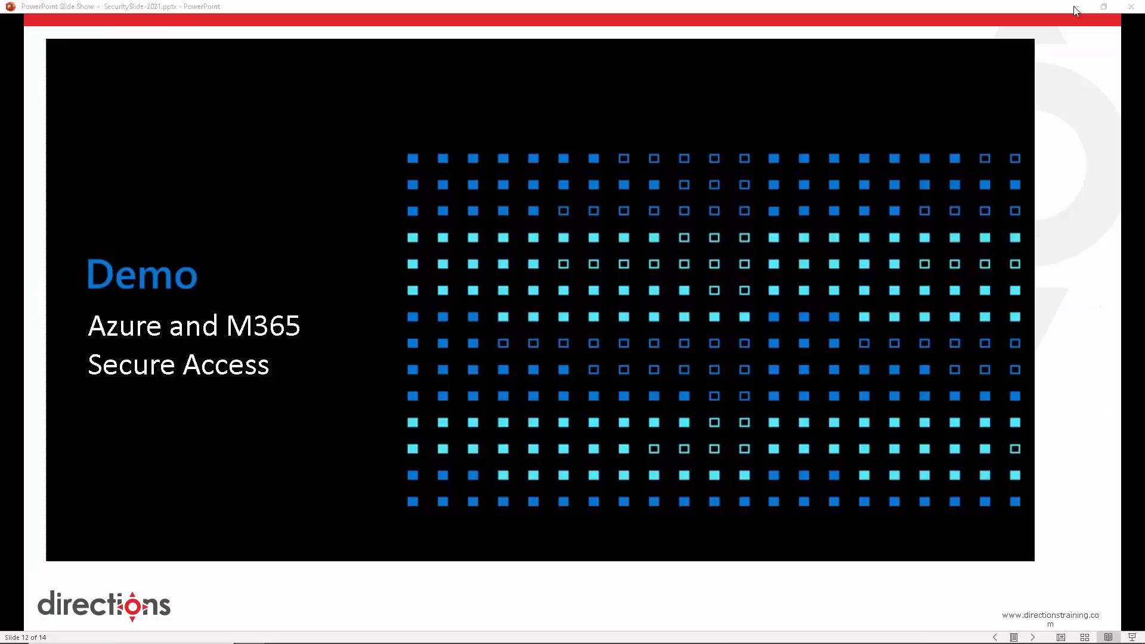
{"action": "left_click", "coordinate": [1076, 10]}
{"action": "left_click", "coordinate": [946, 35]}
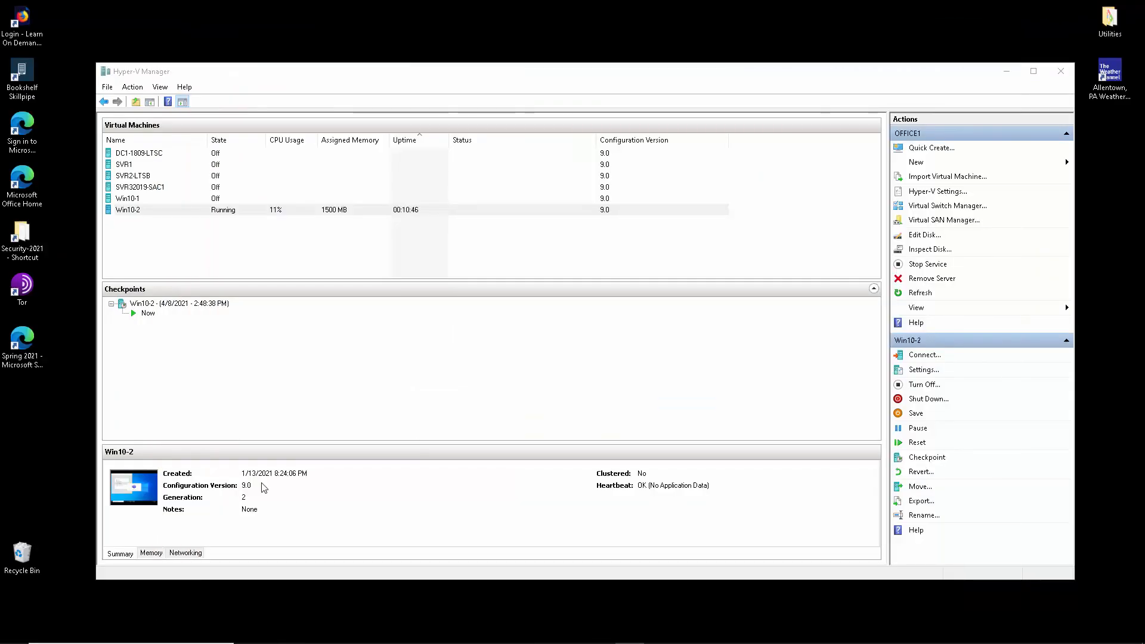
{"action": "double_click", "coordinate": [10, 295]}
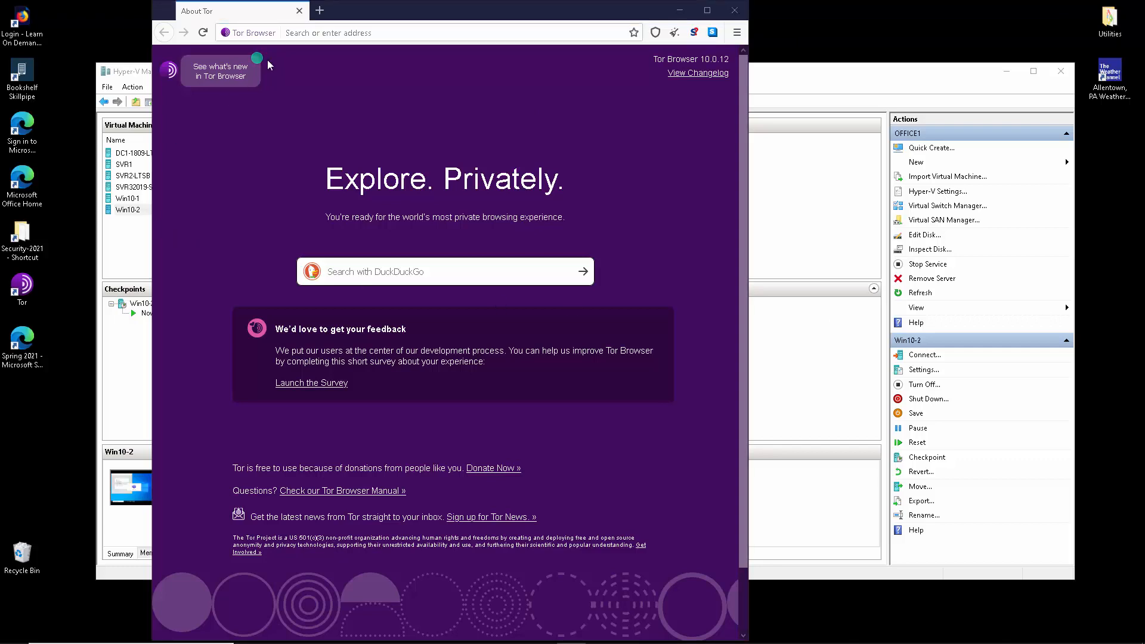
- Load admin.microsoft.com/adminportal in a maximized window and view the site's Tor circuit
{"action": "left_click", "coordinate": [309, 36]}
{"action": "type", "text": "admin.microsoft.com/adminportal"}
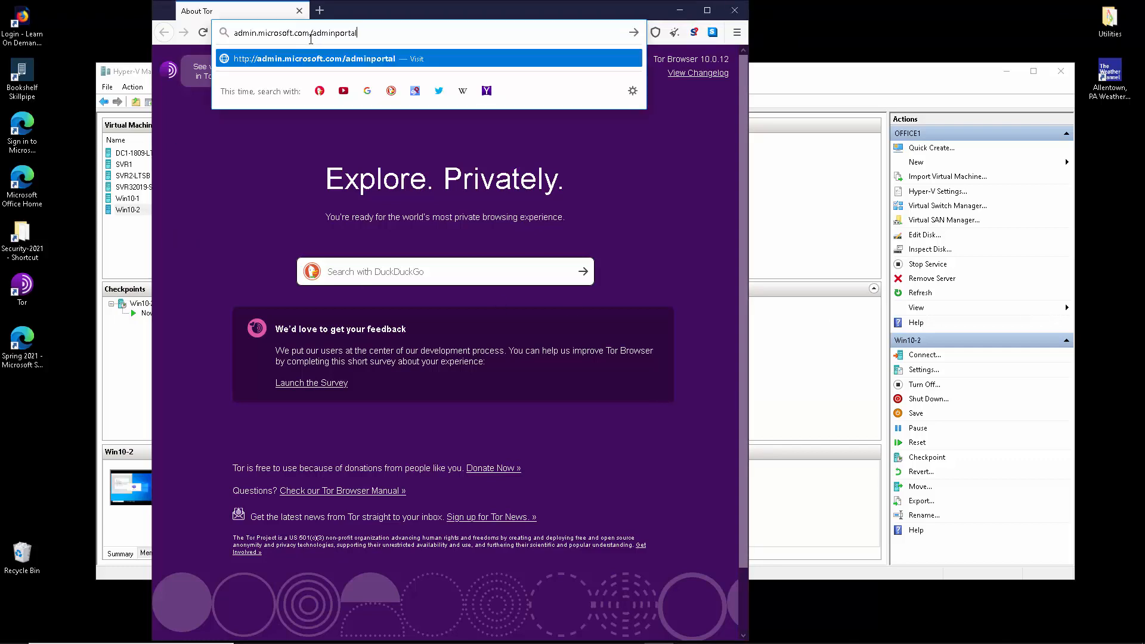
{"action": "key", "text": "Return"}
{"action": "key", "text": "super+Up"}
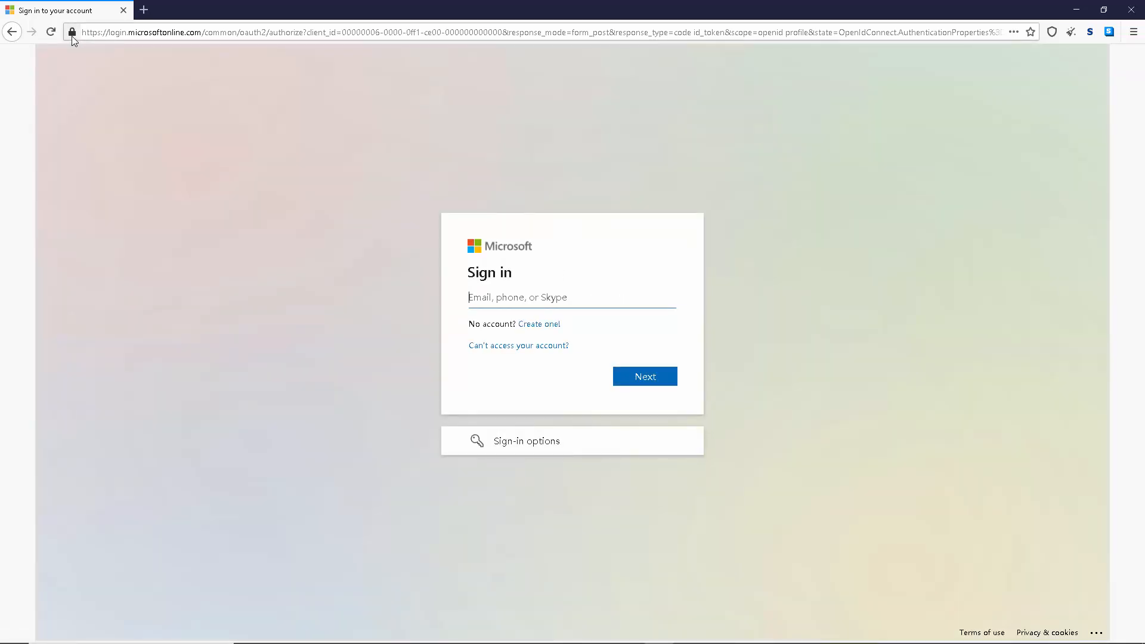
{"action": "left_click", "coordinate": [72, 33]}
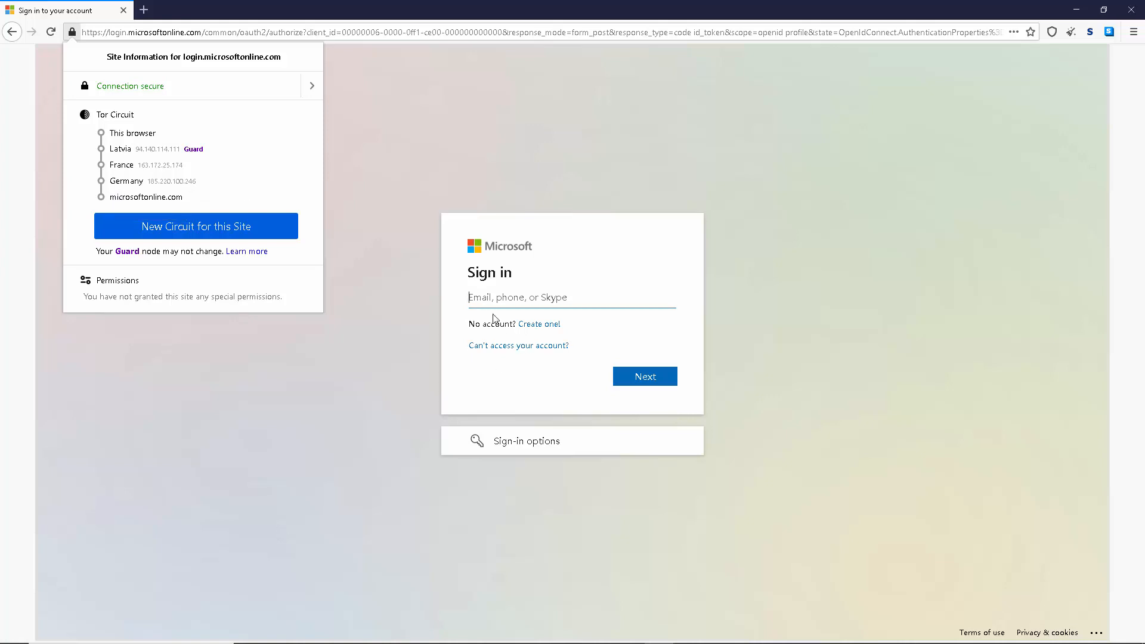
- Sign in to the Microsoft 365 admin portal with the administrator's email address and account password
{"action": "left_click", "coordinate": [495, 305]}
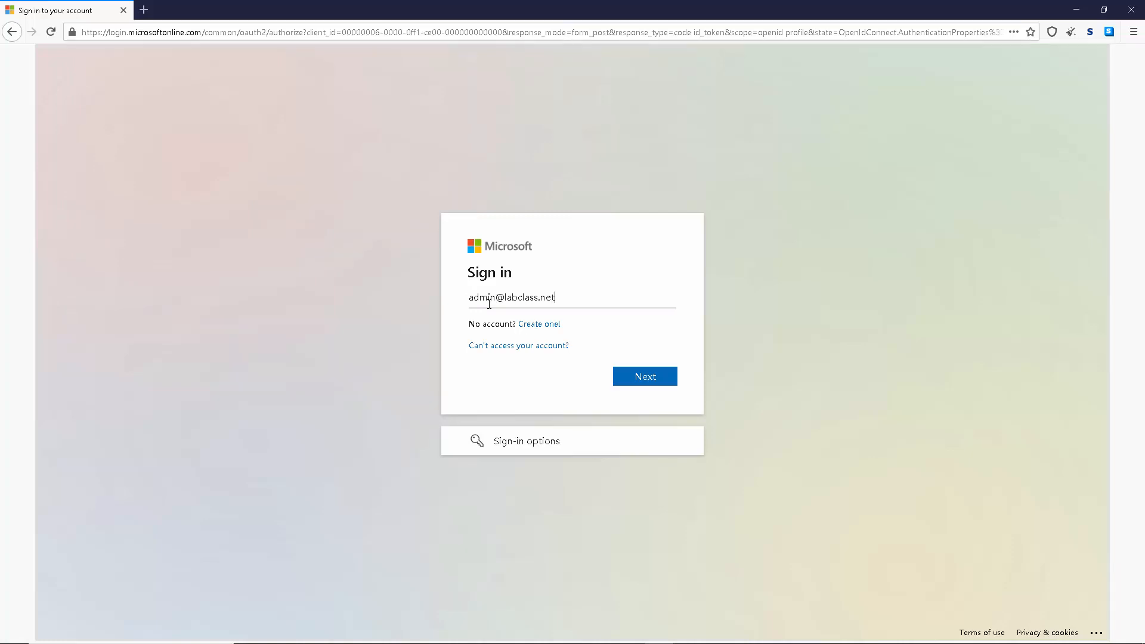
{"action": "key", "text": "Return"}
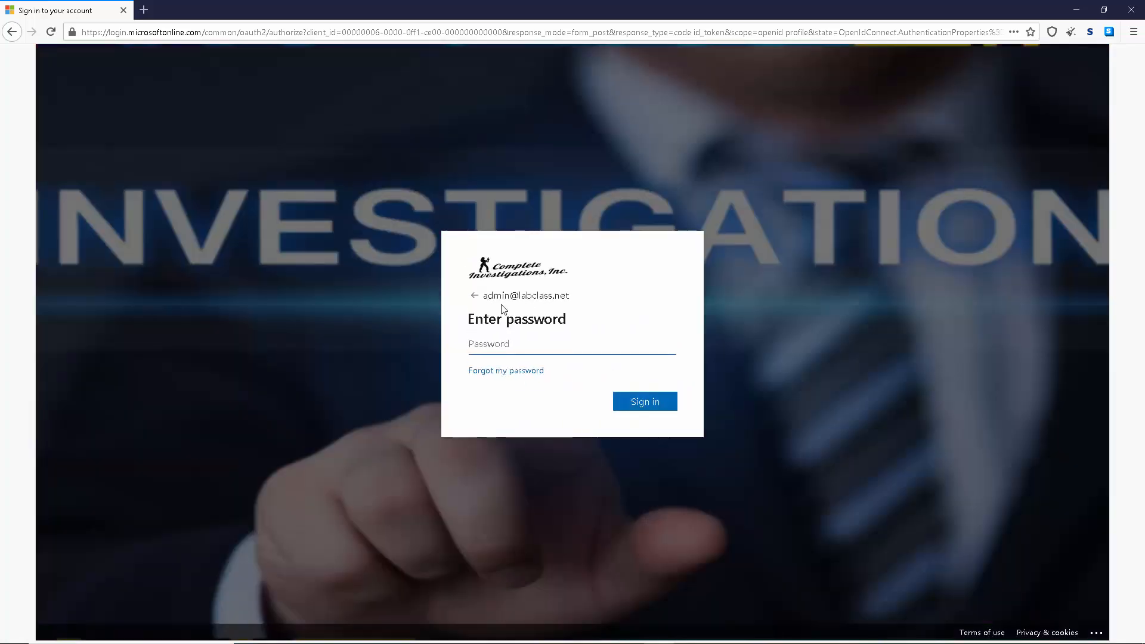
{"action": "type", "text": "••"}
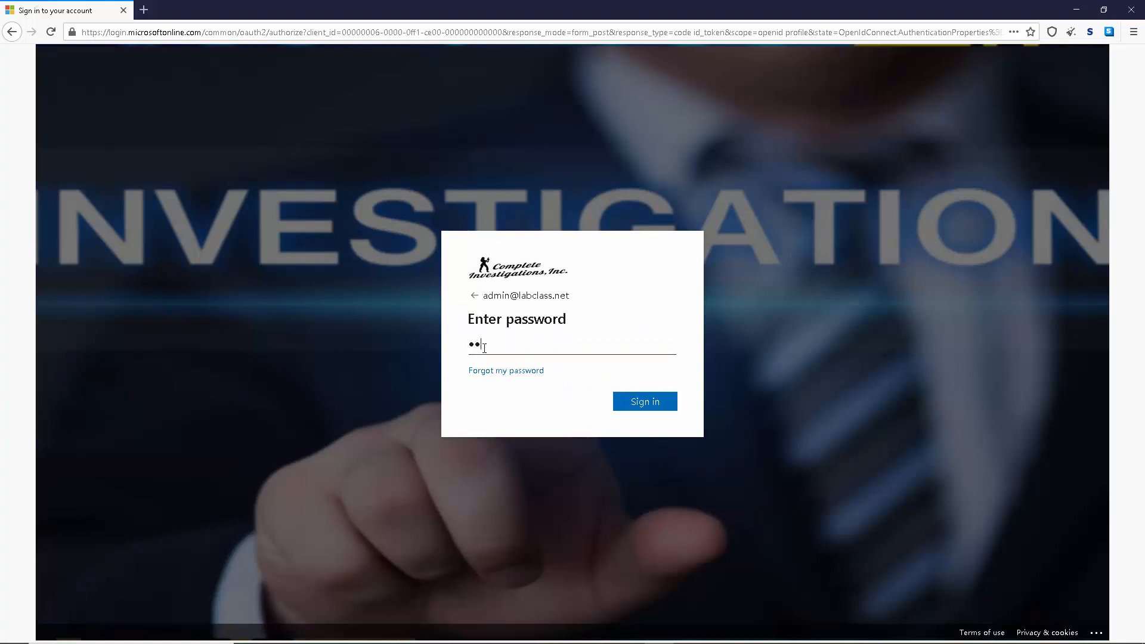
{"action": "type", "text": "•••••••••••"}
{"action": "key", "text": "Return"}
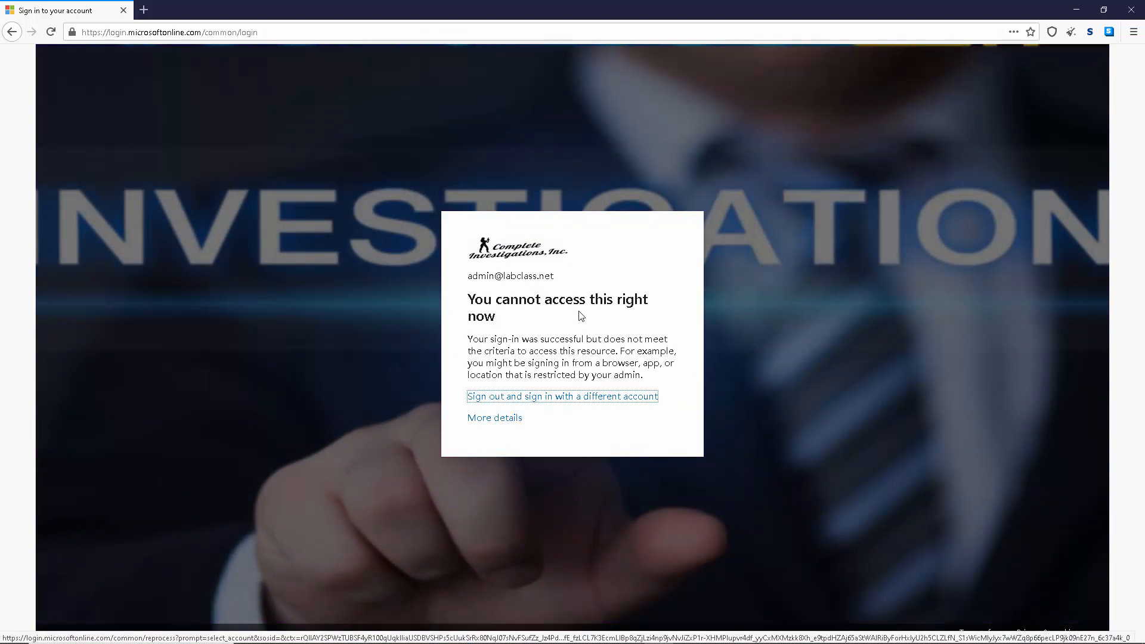
- Read the access criteria message shown after the sign-in attempt, and close Tor Browser
{"action": "left_click_drag", "start_coordinate": [505, 351], "coordinate": [556, 344]}
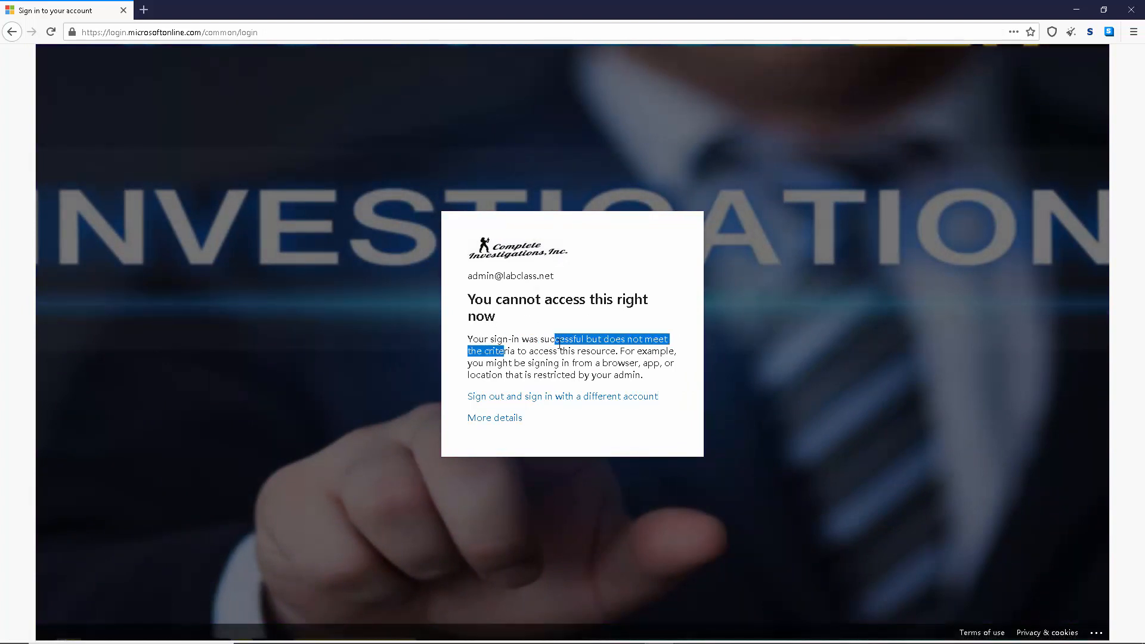
{"action": "left_click", "coordinate": [516, 349]}
{"action": "left_click_drag", "start_coordinate": [512, 352], "coordinate": [602, 351]}
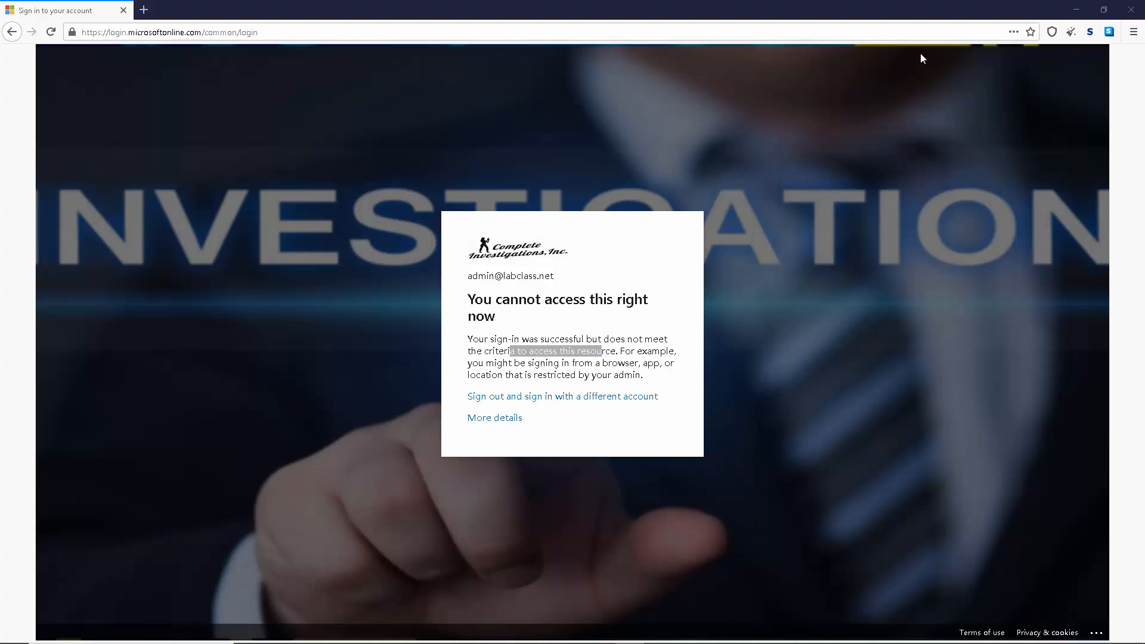
{"action": "left_click", "coordinate": [1134, 13]}
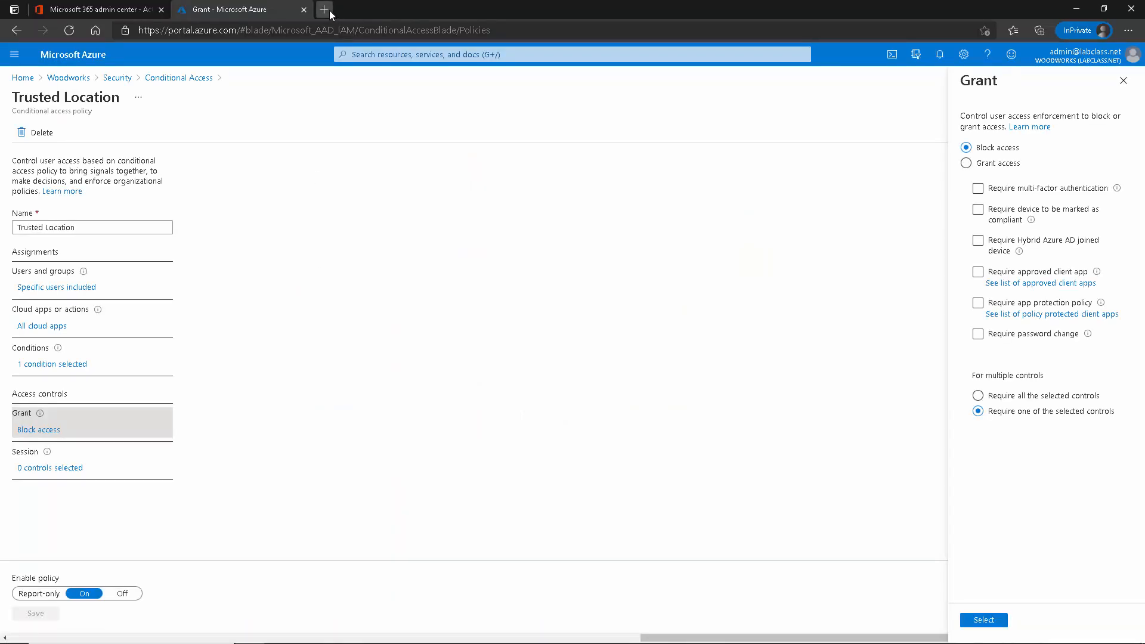
- Search the web for "whats my ip" in a new Edge tab to look up the public IP address
{"action": "left_click", "coordinate": [328, 10]}
{"action": "type", "text": "whats"}
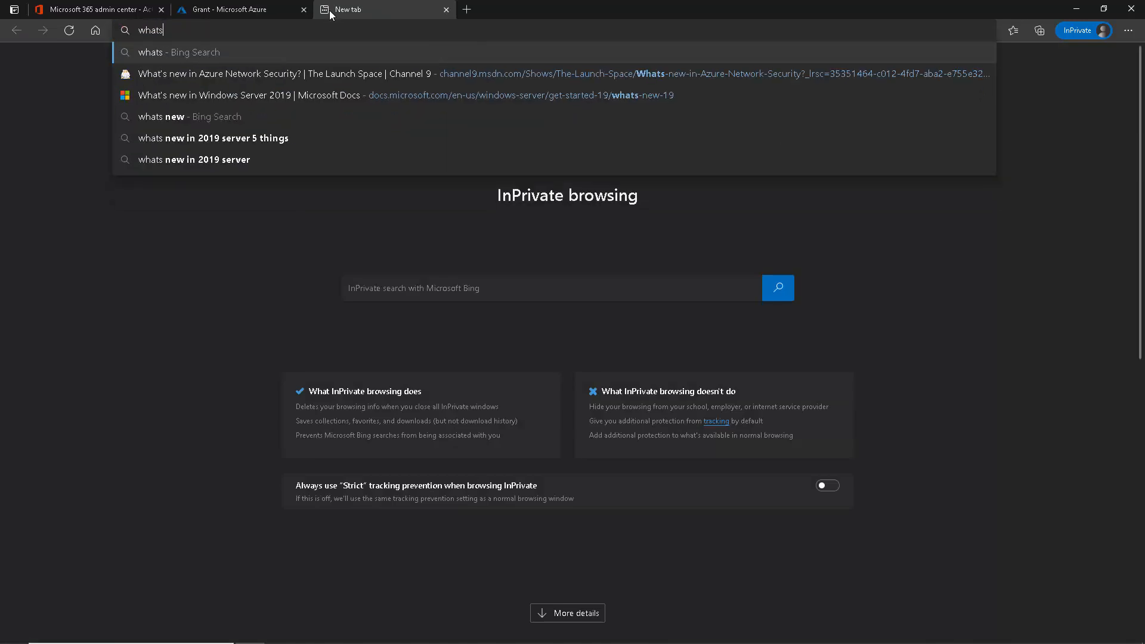
{"action": "type", "text": " my ip"}
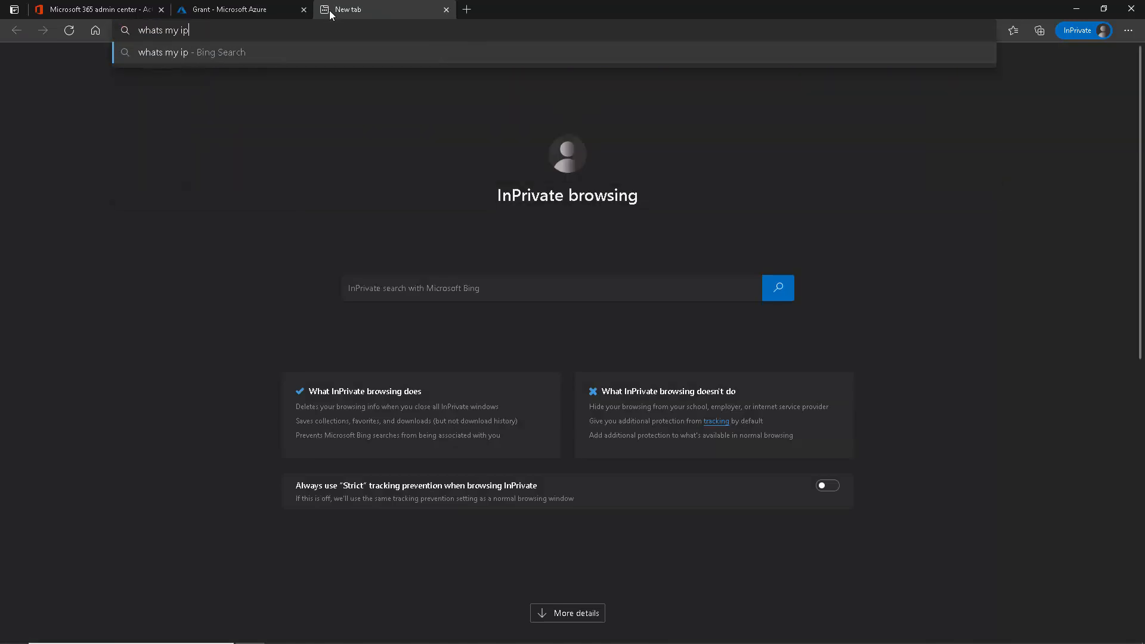
{"action": "key", "text": "Return"}
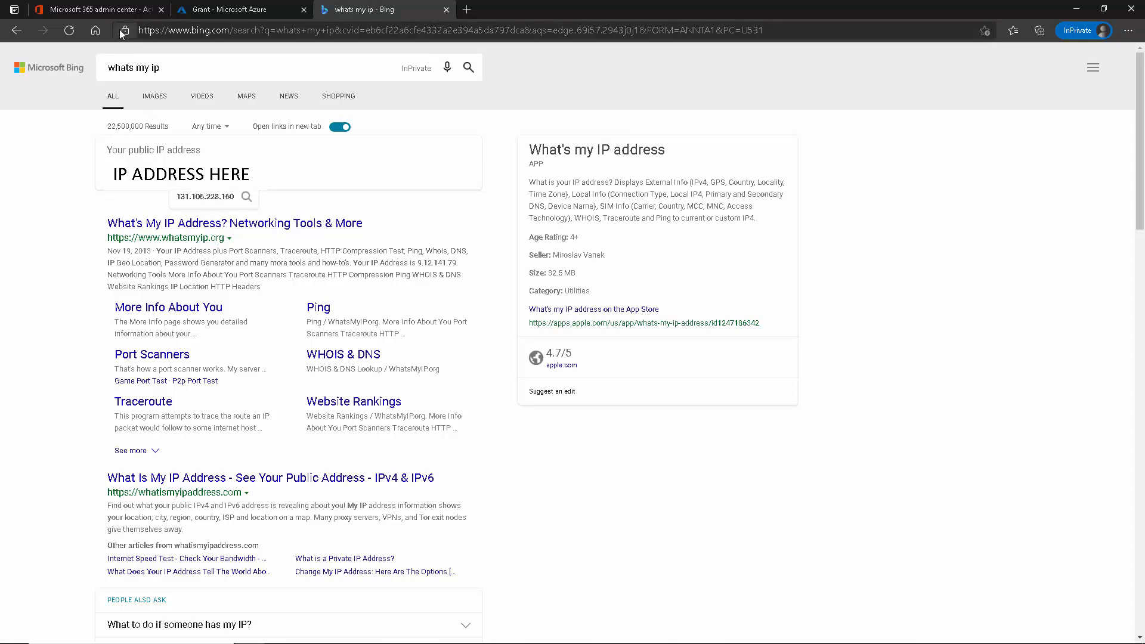
- Inspect the IP range of the On Prem named location under Conditional Access, and close its details without changes
{"action": "left_click", "coordinate": [206, 11]}
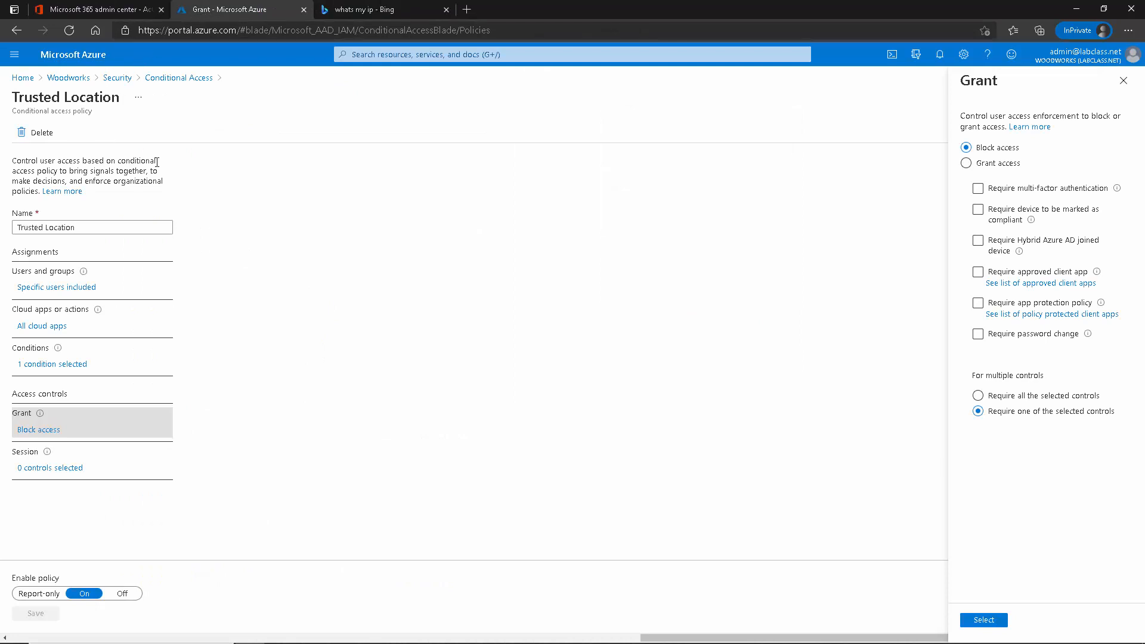
{"action": "left_click", "coordinate": [202, 79]}
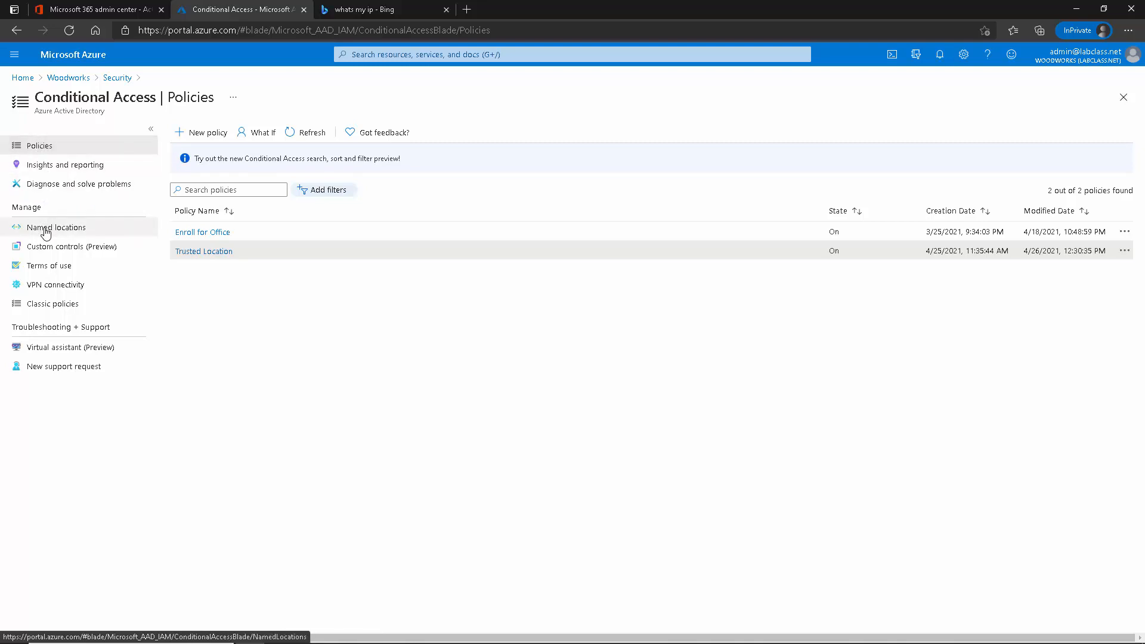
{"action": "left_click", "coordinate": [46, 231]}
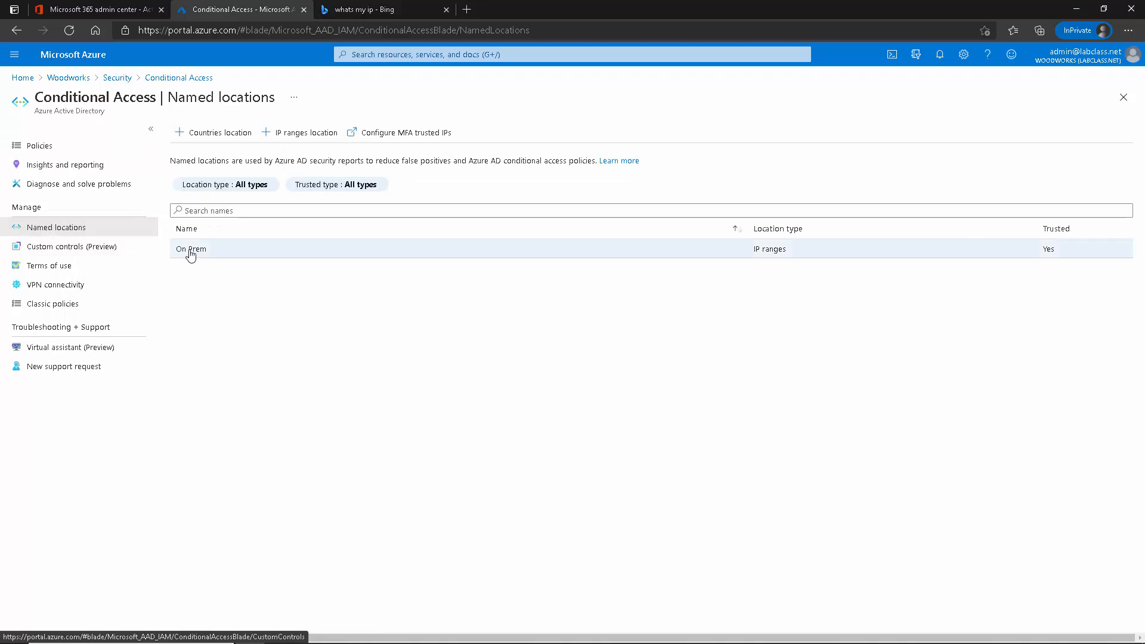
{"action": "left_click", "coordinate": [202, 257]}
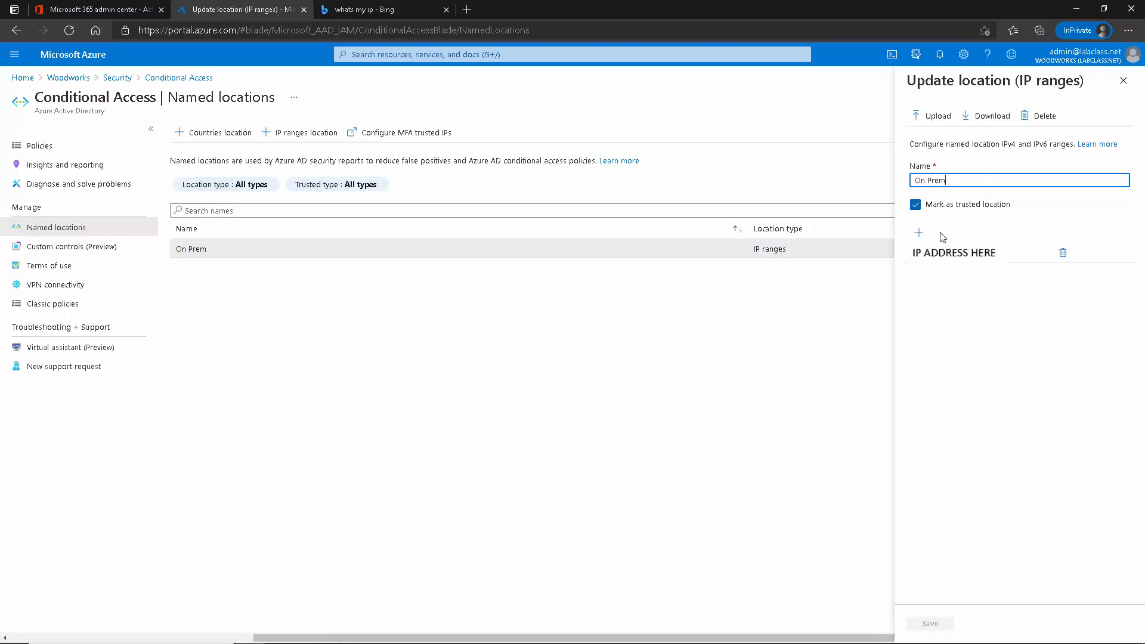
{"action": "left_click", "coordinate": [949, 252]}
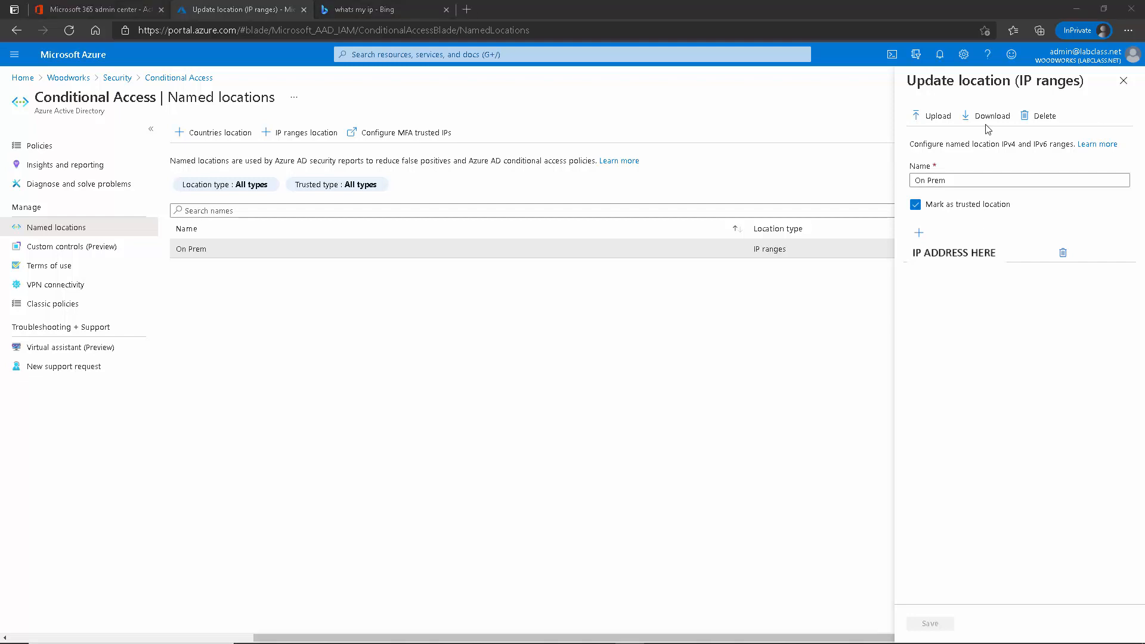
{"action": "left_click", "coordinate": [1124, 81]}
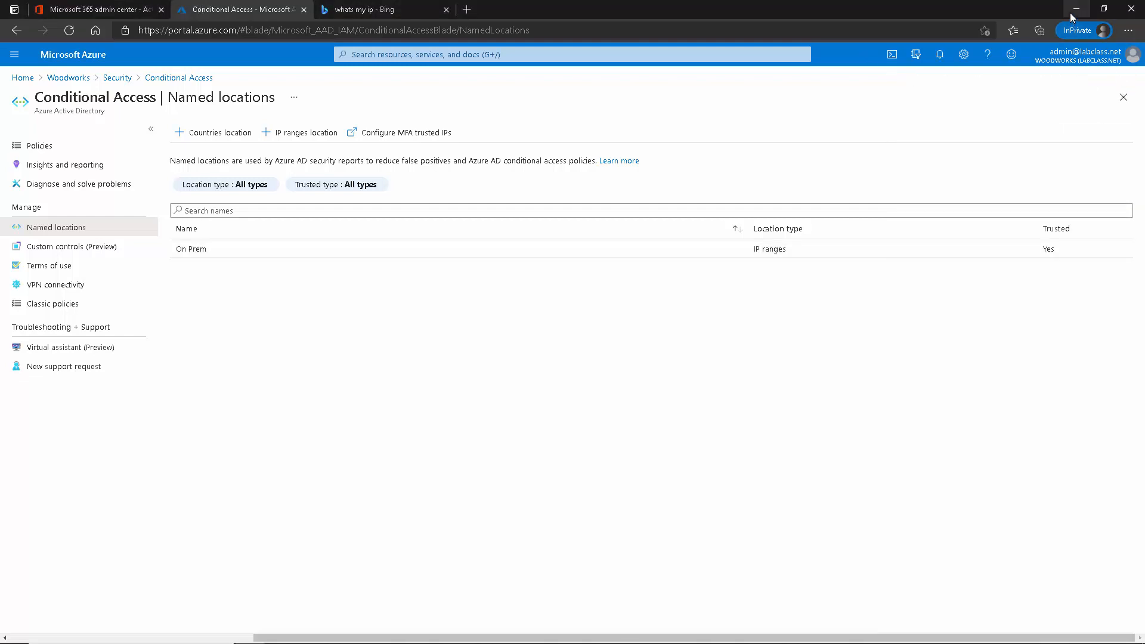
- In the Microsoft 365 admin center, view the licenses of the fourth active user and expand the assigned apps
{"action": "left_click", "coordinate": [130, 12]}
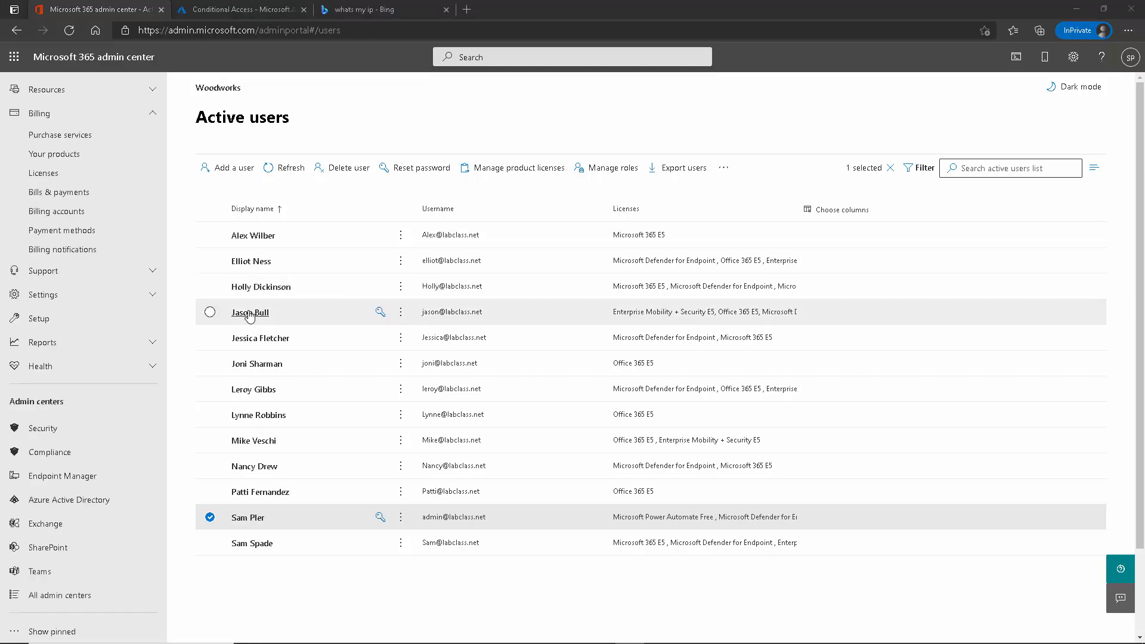
{"action": "left_click", "coordinate": [250, 313]}
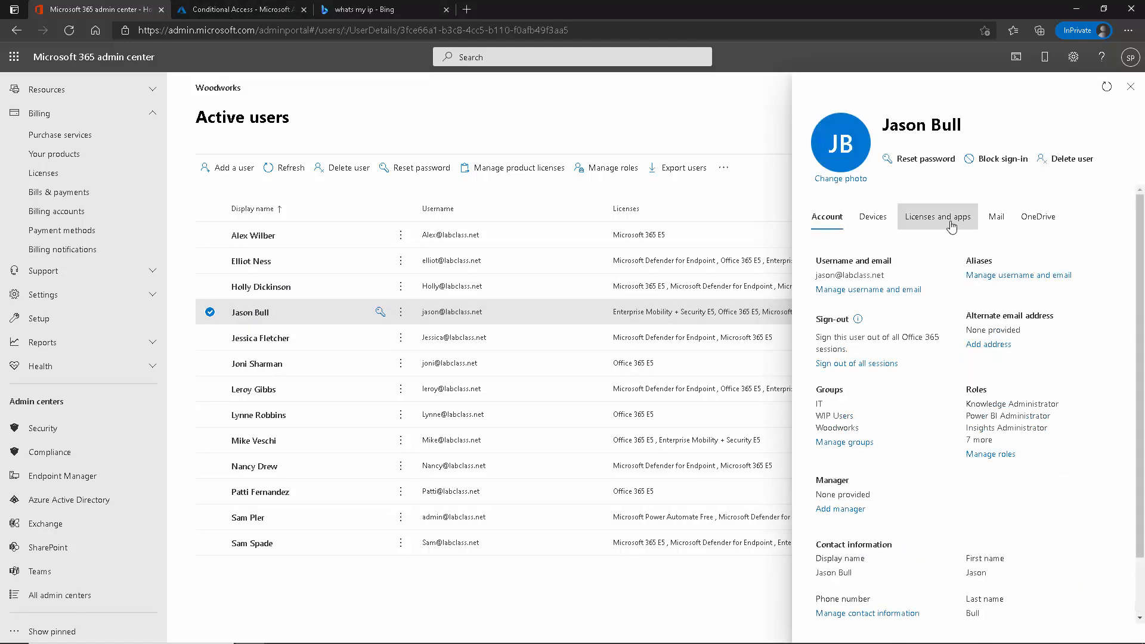
{"action": "left_click", "coordinate": [948, 227]}
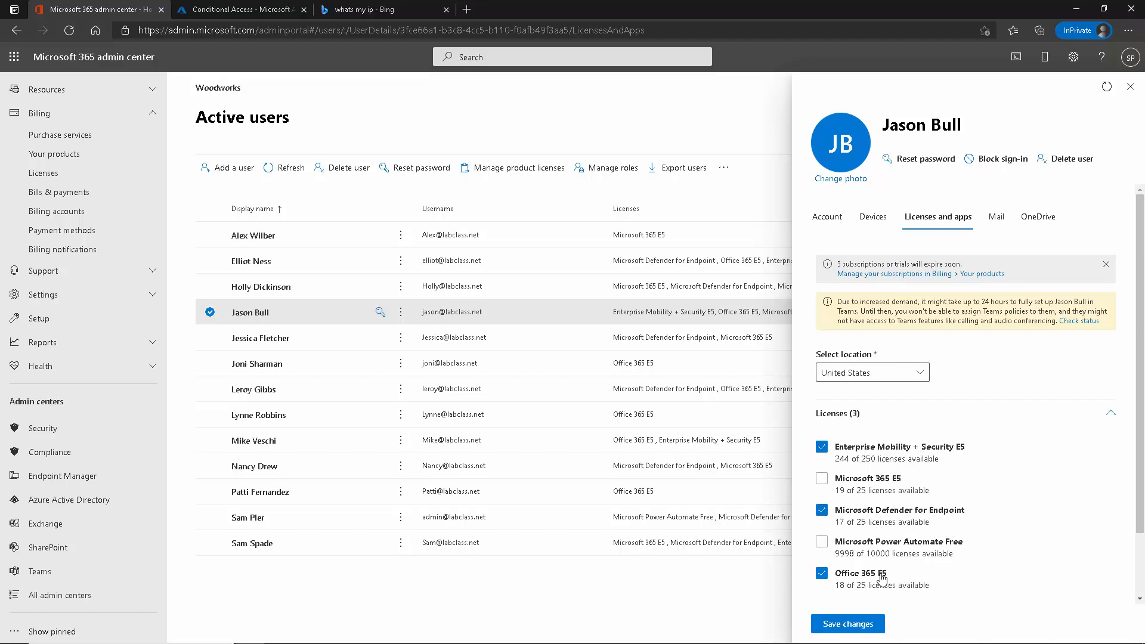
{"action": "scroll", "coordinate": [872, 536], "scroll_direction": "down", "scroll_amount": 2}
{"action": "left_click", "coordinate": [850, 576]}
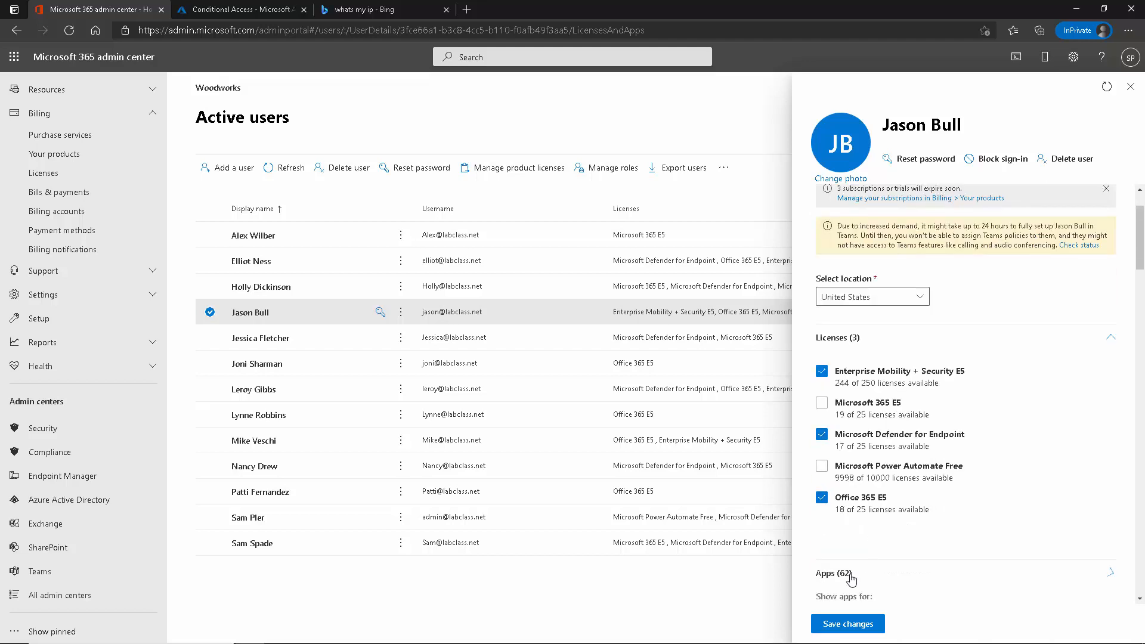
- Examine the apps included in the user's licenses, including Azure Active Directory Premium, and return to the license list
{"action": "scroll", "coordinate": [891, 518], "scroll_direction": "down", "scroll_amount": 4}
{"action": "scroll", "coordinate": [893, 519], "scroll_direction": "down", "scroll_amount": 4}
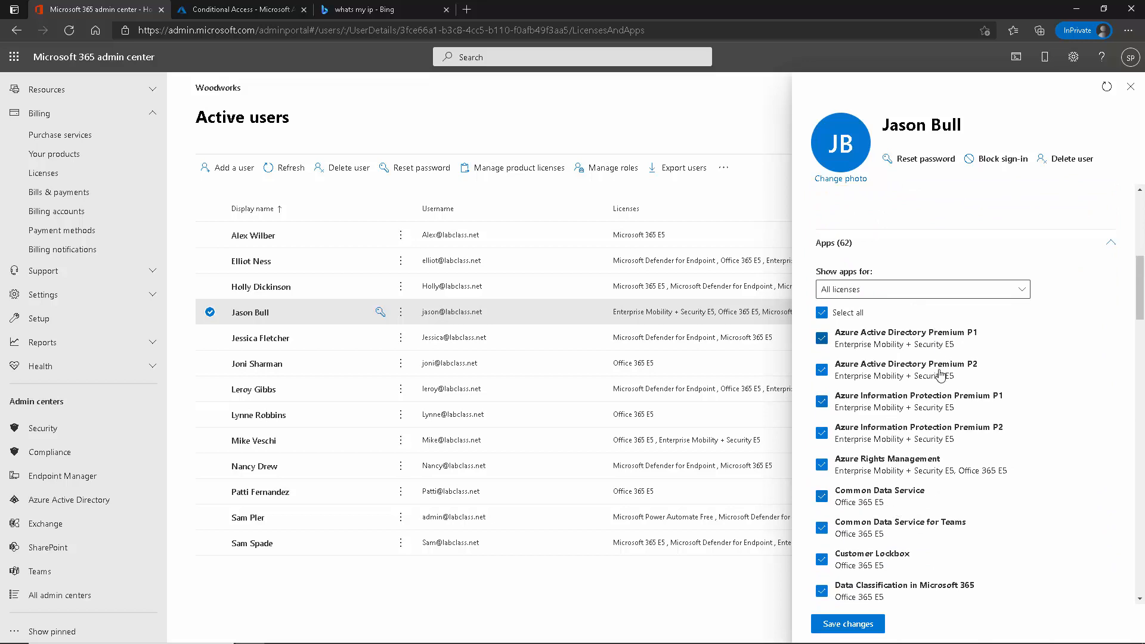
{"action": "scroll", "coordinate": [879, 421], "scroll_direction": "down", "scroll_amount": 2}
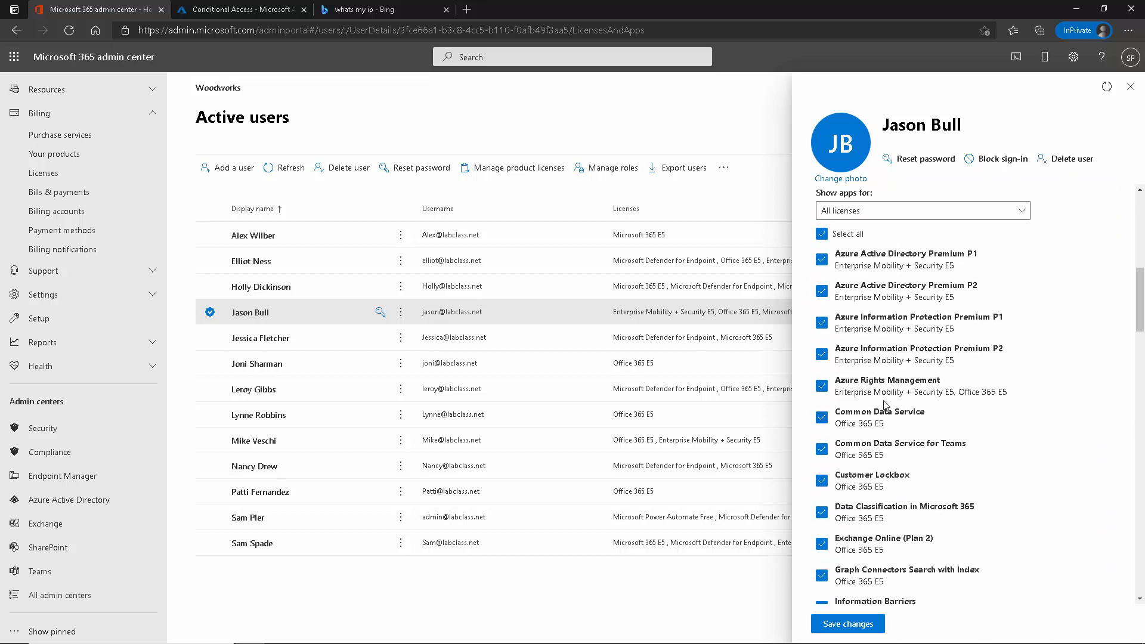
{"action": "scroll", "coordinate": [885, 406], "scroll_direction": "down", "scroll_amount": 5}
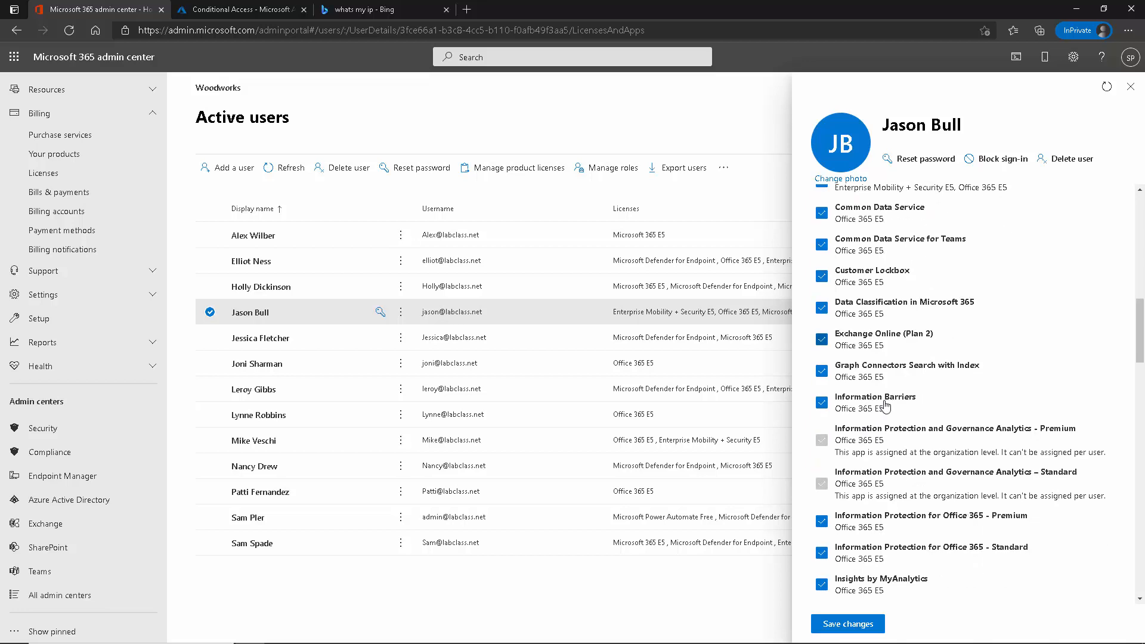
{"action": "scroll", "coordinate": [885, 406], "scroll_direction": "down", "scroll_amount": 3}
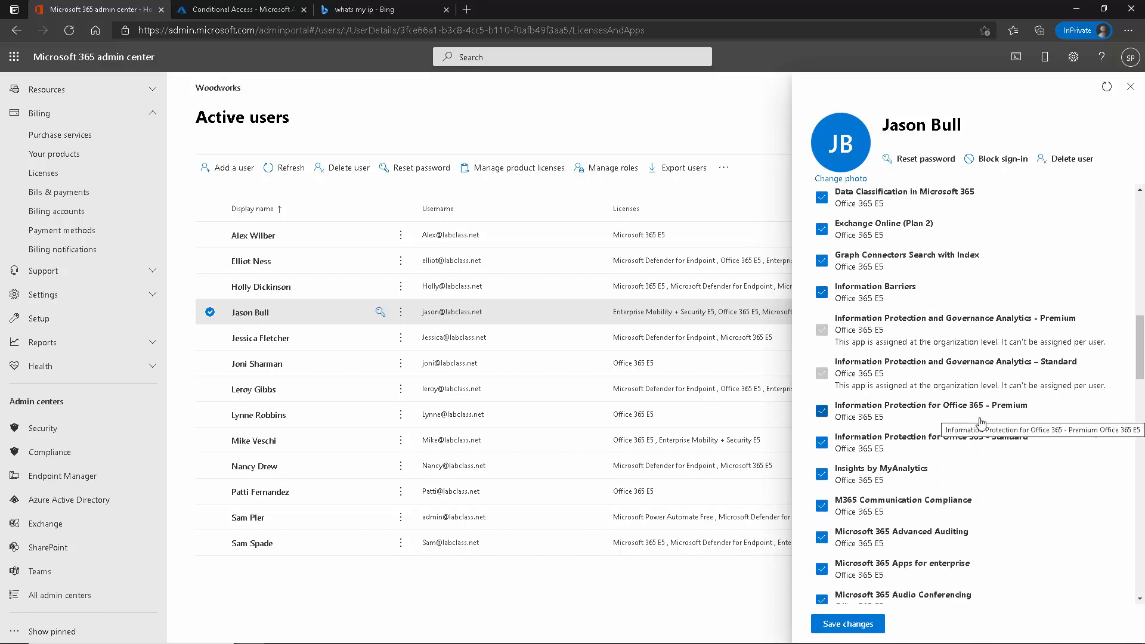
{"action": "scroll", "coordinate": [852, 451], "scroll_direction": "down", "scroll_amount": 4}
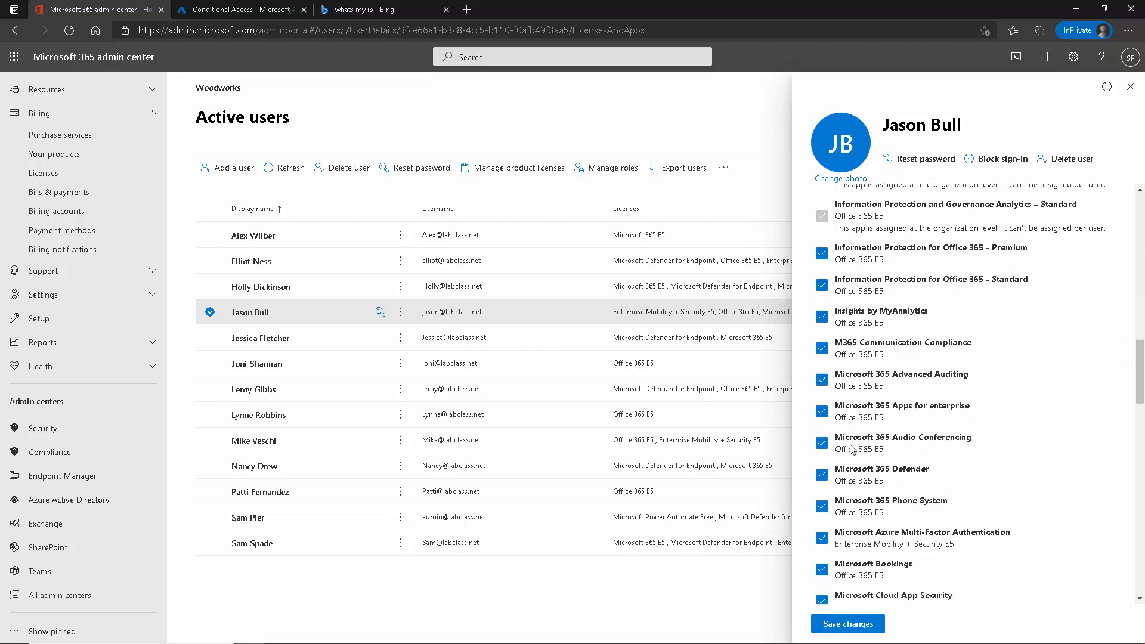
{"action": "scroll", "coordinate": [866, 429], "scroll_direction": "down", "scroll_amount": 2}
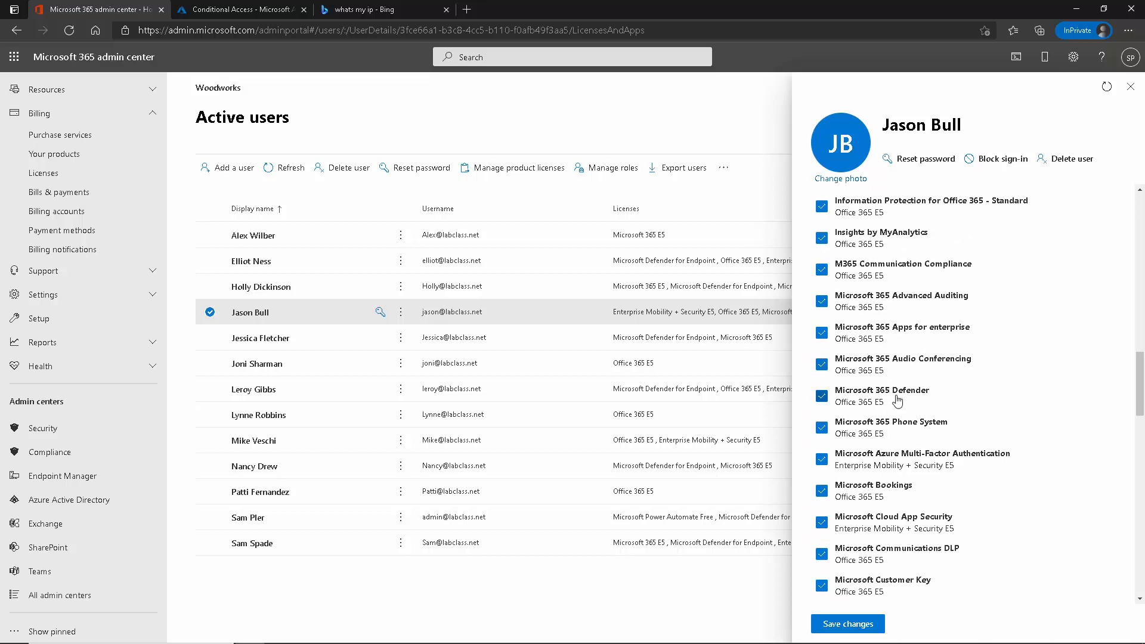
{"action": "scroll", "coordinate": [897, 399], "scroll_direction": "down", "scroll_amount": 2}
{"action": "scroll", "coordinate": [938, 396], "scroll_direction": "down", "scroll_amount": 1}
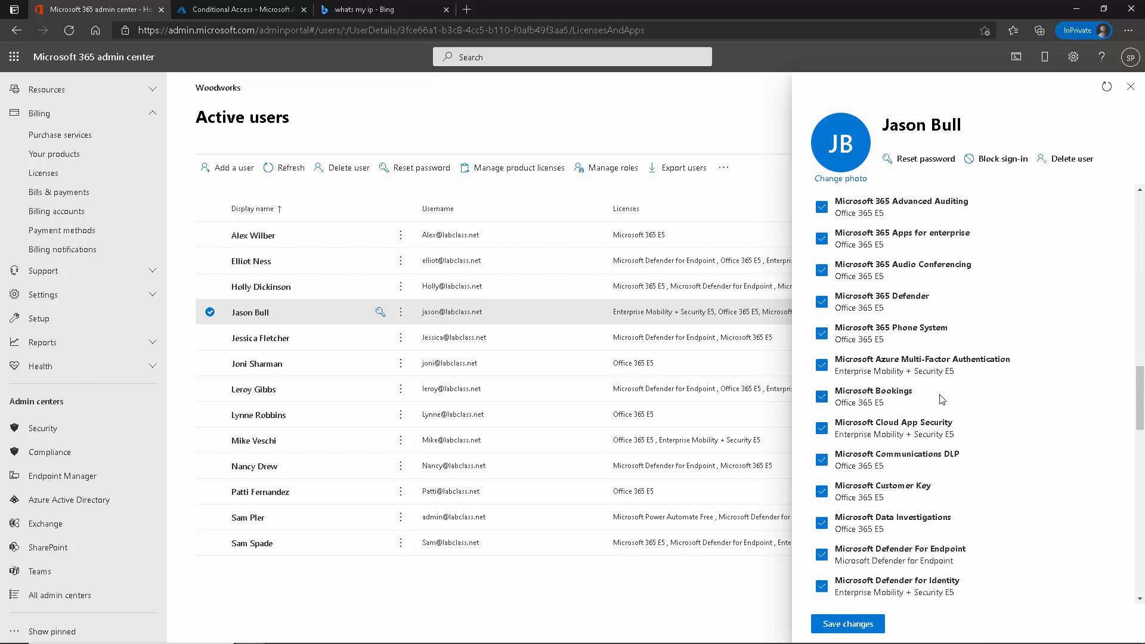
{"action": "scroll", "coordinate": [910, 434], "scroll_direction": "down", "scroll_amount": 1}
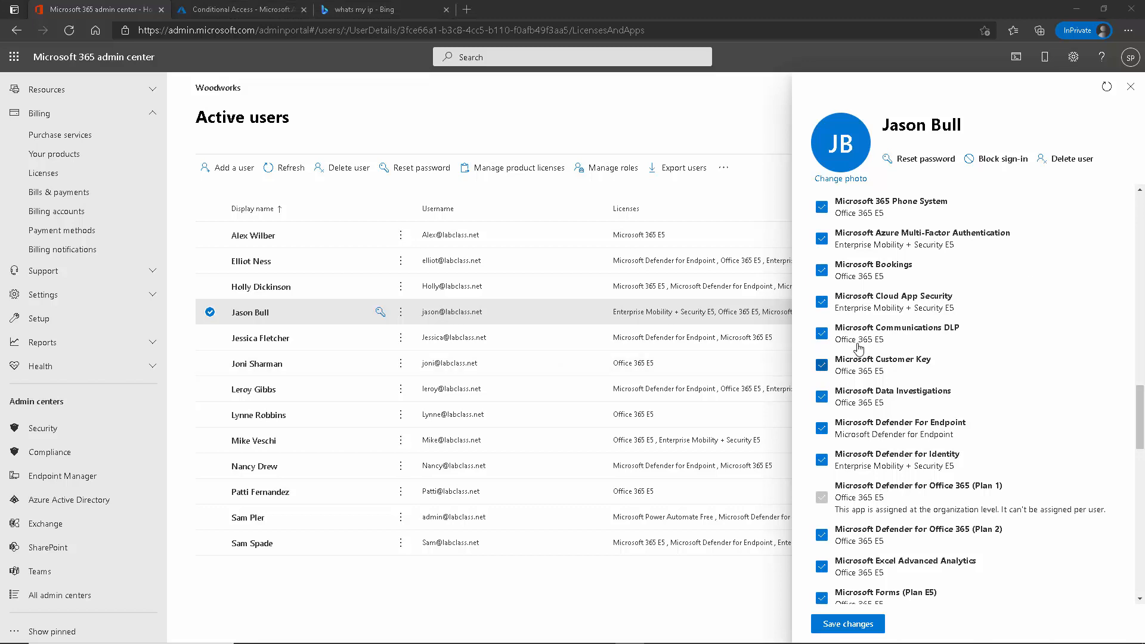
{"action": "scroll", "coordinate": [855, 323], "scroll_direction": "up", "scroll_amount": 8}
{"action": "scroll", "coordinate": [854, 324], "scroll_direction": "up", "scroll_amount": 6}
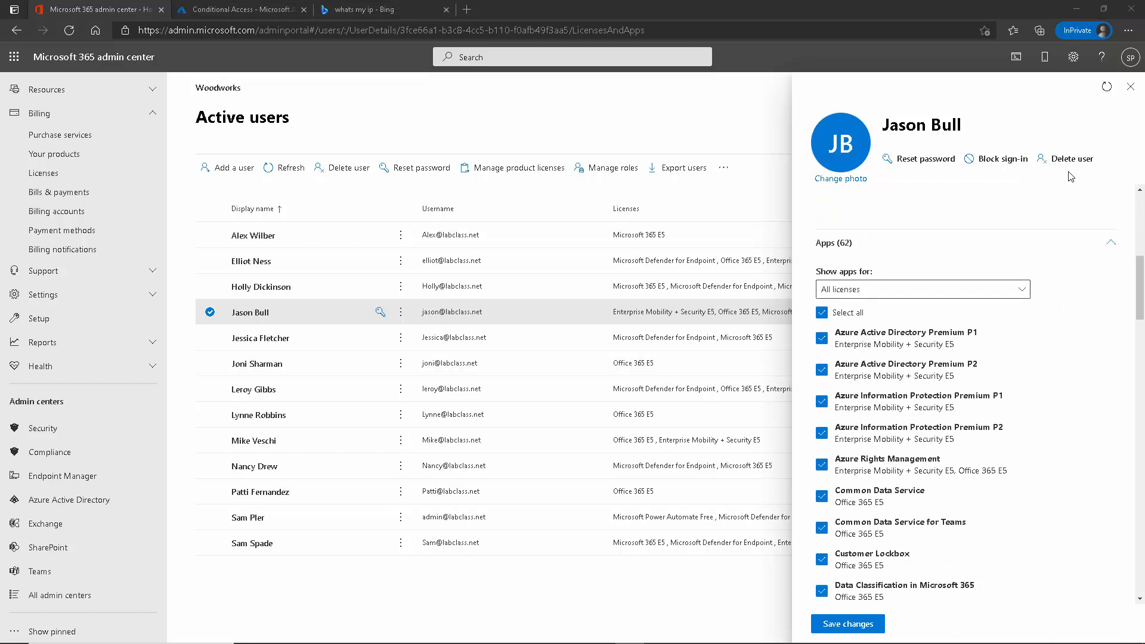
{"action": "scroll", "coordinate": [1068, 206], "scroll_direction": "up", "scroll_amount": 6}
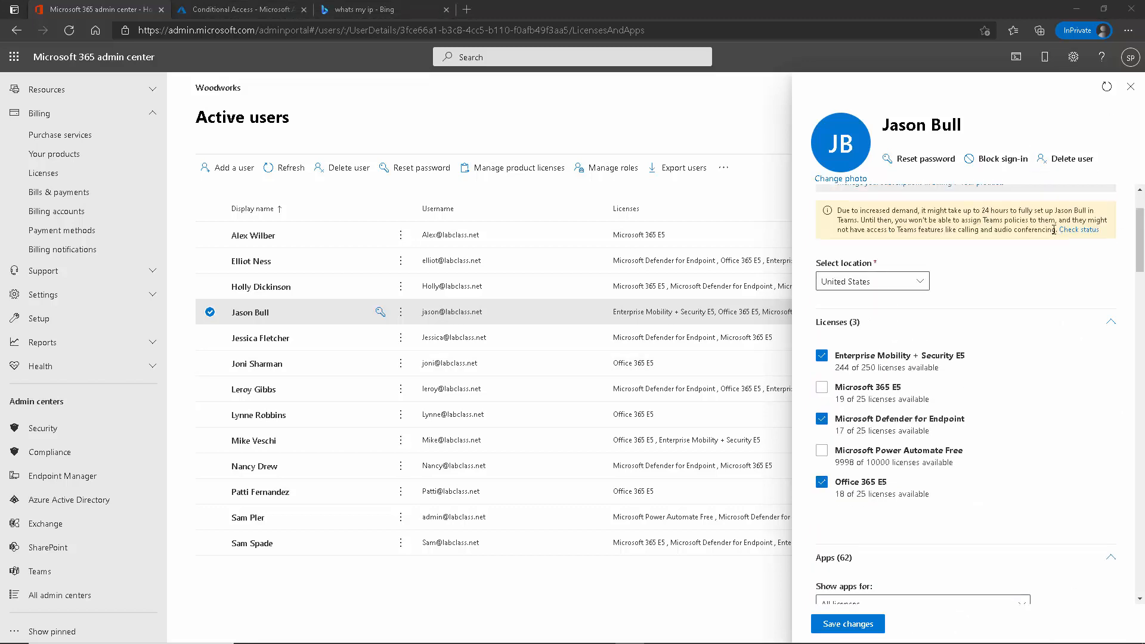
- Review the administrator roles in the user's account details, and close the details
{"action": "left_click", "coordinate": [831, 223]}
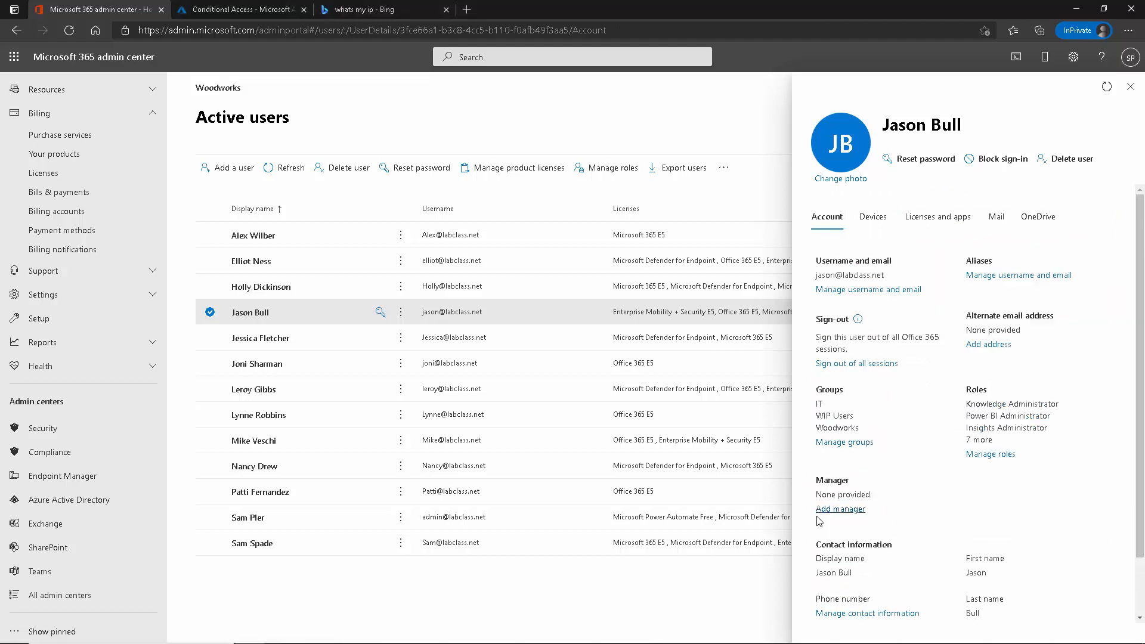
{"action": "scroll", "coordinate": [845, 531], "scroll_direction": "down", "scroll_amount": 1}
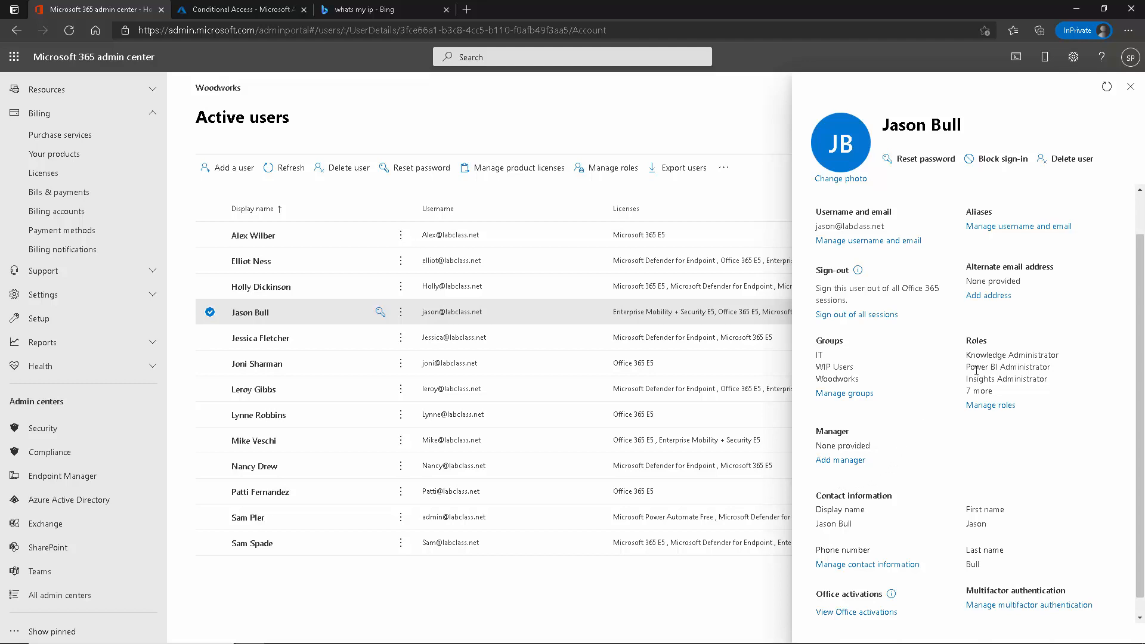
{"action": "left_click_drag", "start_coordinate": [978, 360], "coordinate": [1009, 377]}
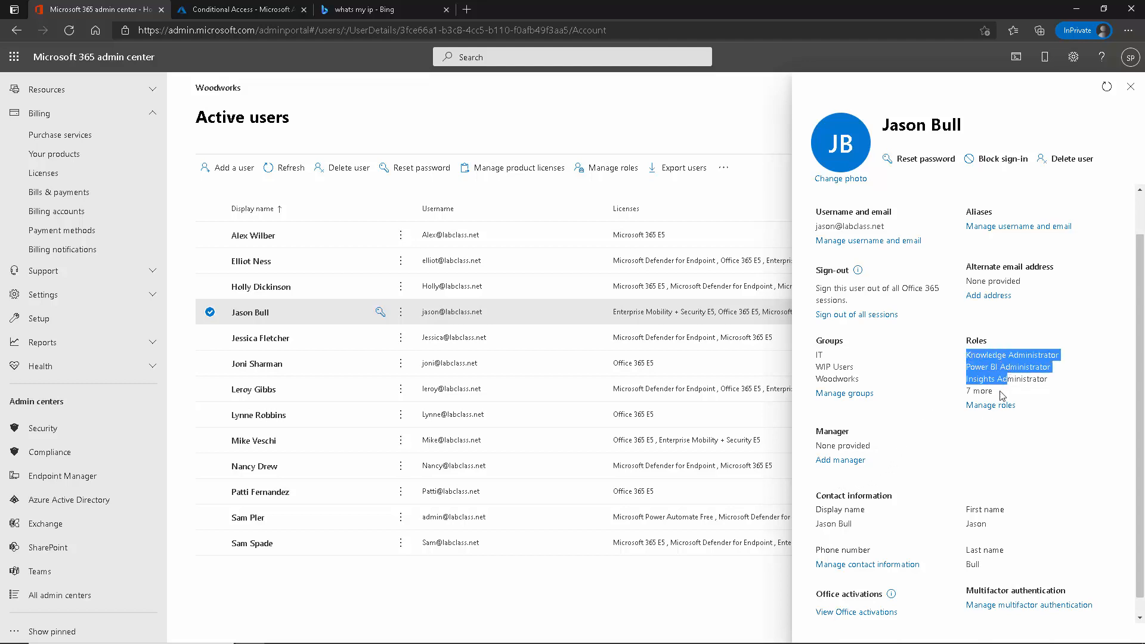
{"action": "scroll", "coordinate": [943, 436], "scroll_direction": "up", "scroll_amount": 1}
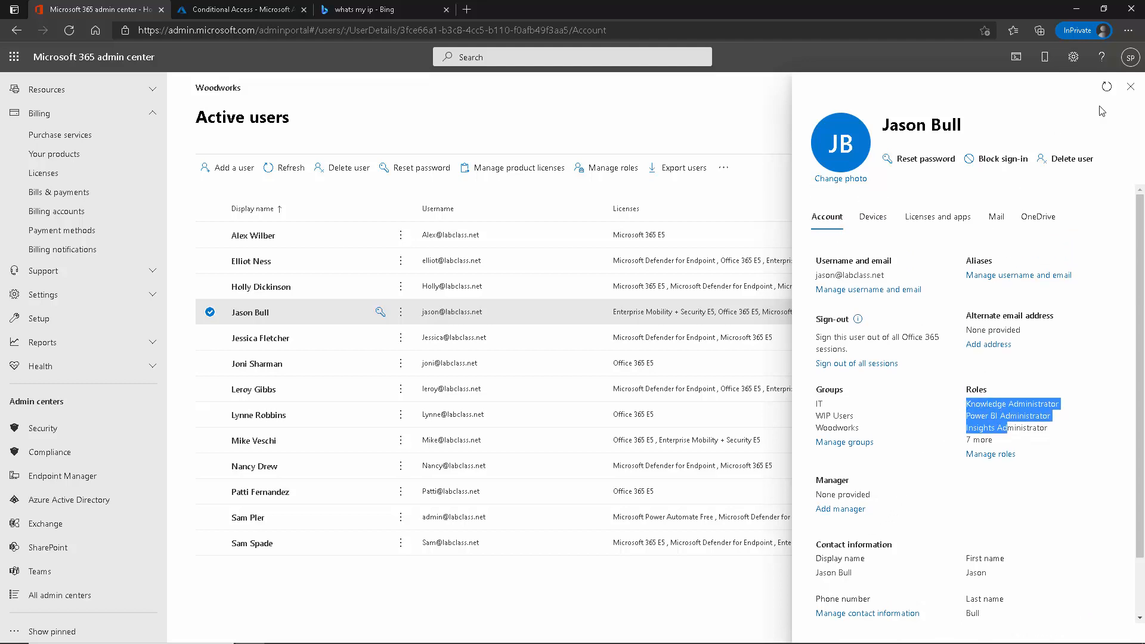
{"action": "left_click", "coordinate": [1130, 88]}
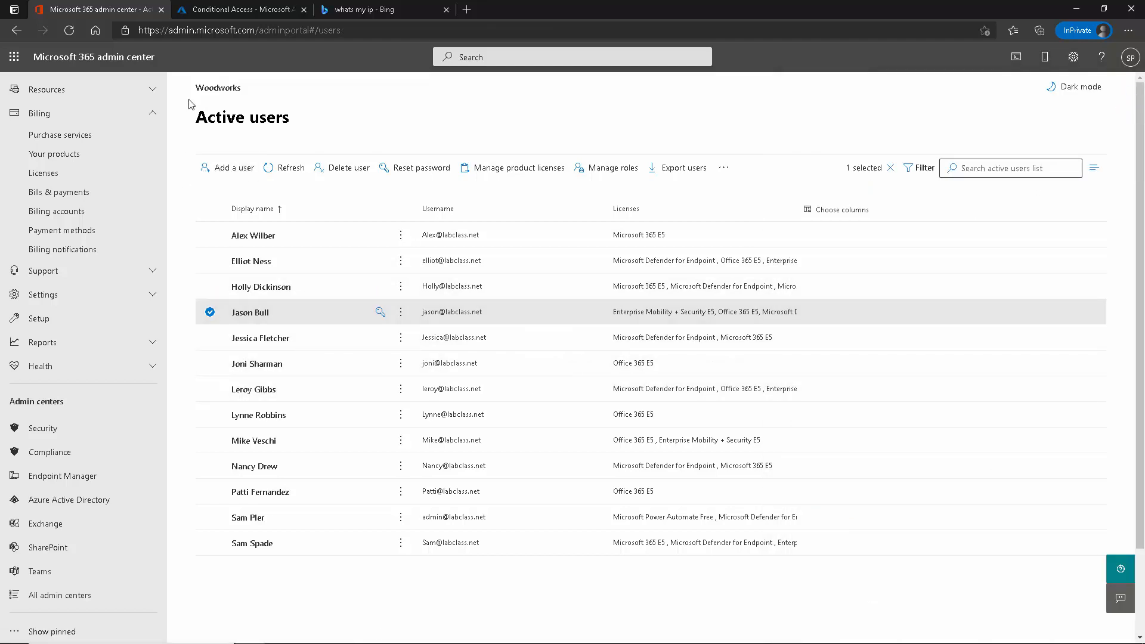
- Open the Enroll for Office policy in Azure Conditional Access, and view its included users and groups
{"action": "left_click", "coordinate": [222, 11]}
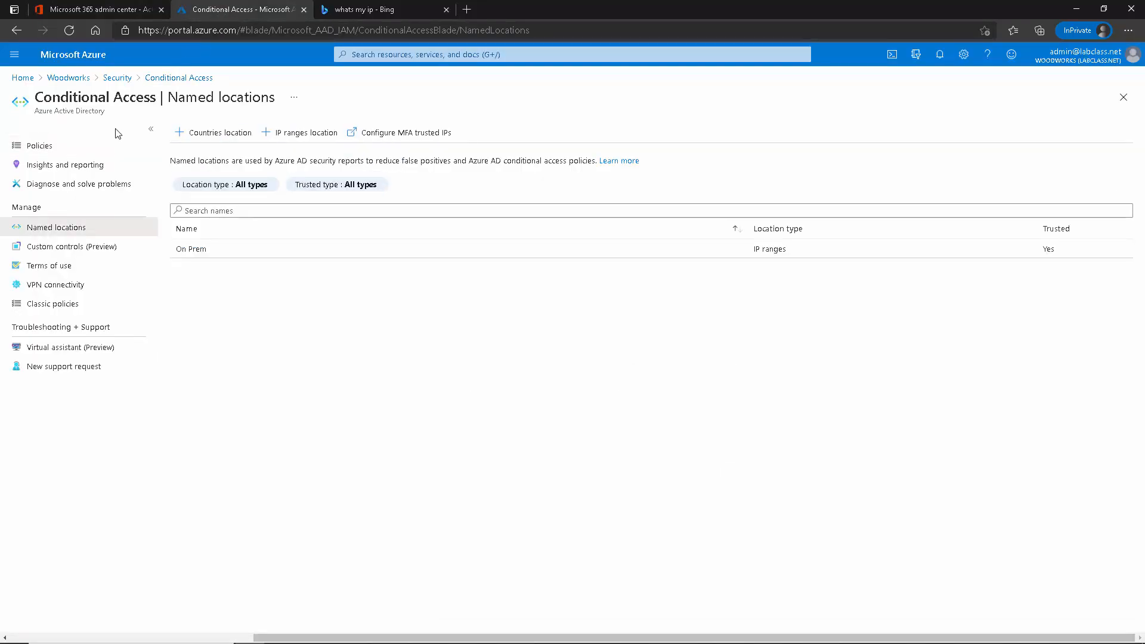
{"action": "left_click", "coordinate": [39, 152]}
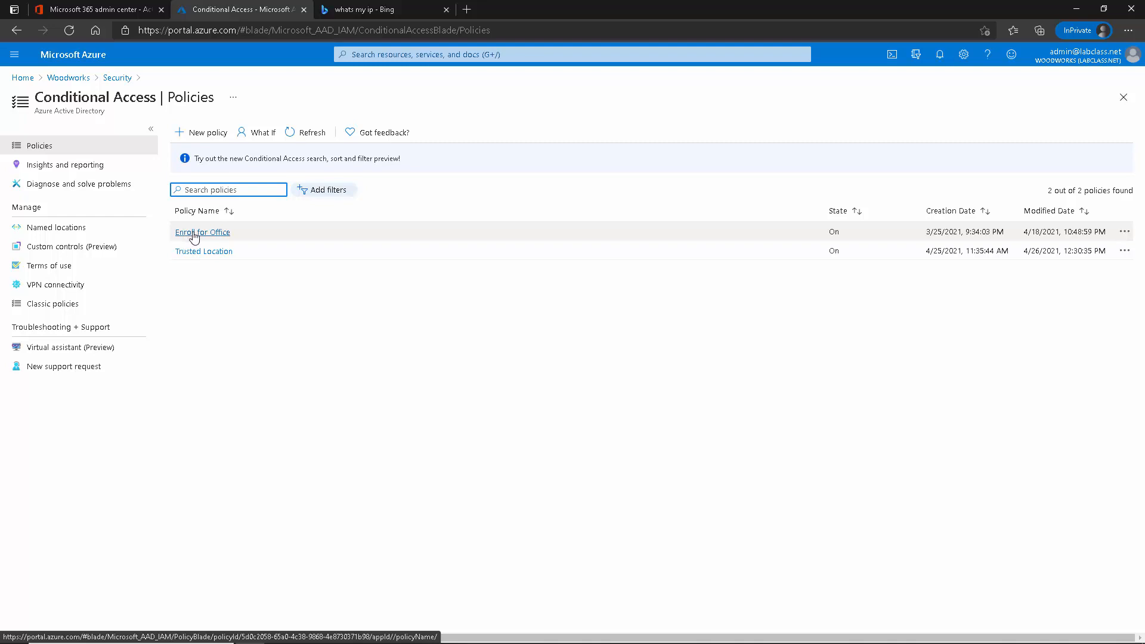
{"action": "left_click", "coordinate": [195, 235]}
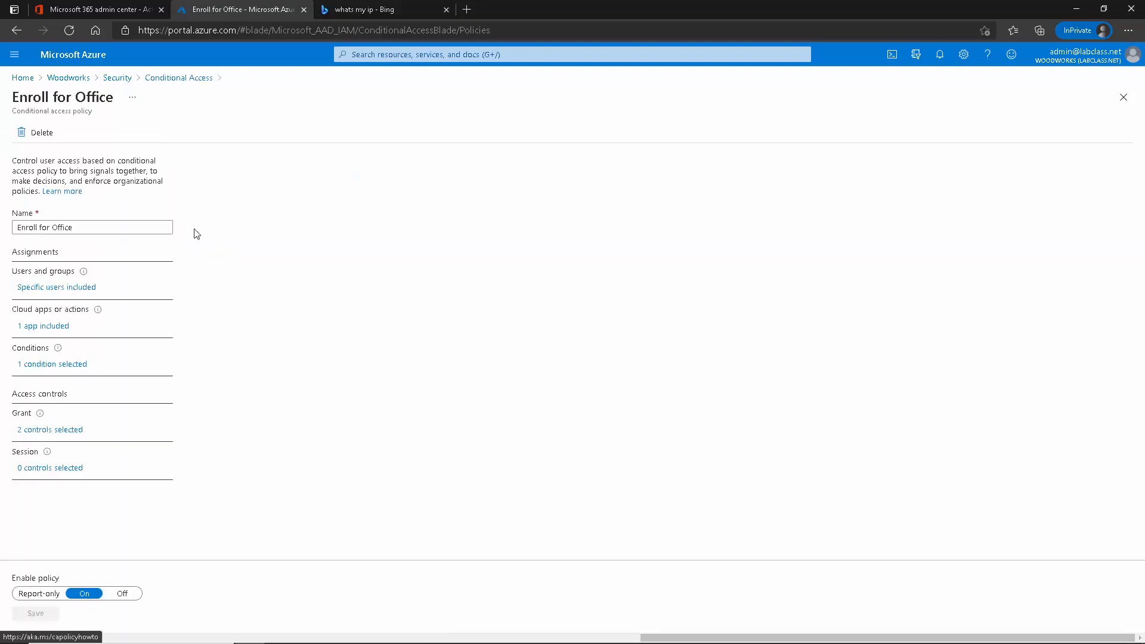
{"action": "left_click", "coordinate": [37, 293]}
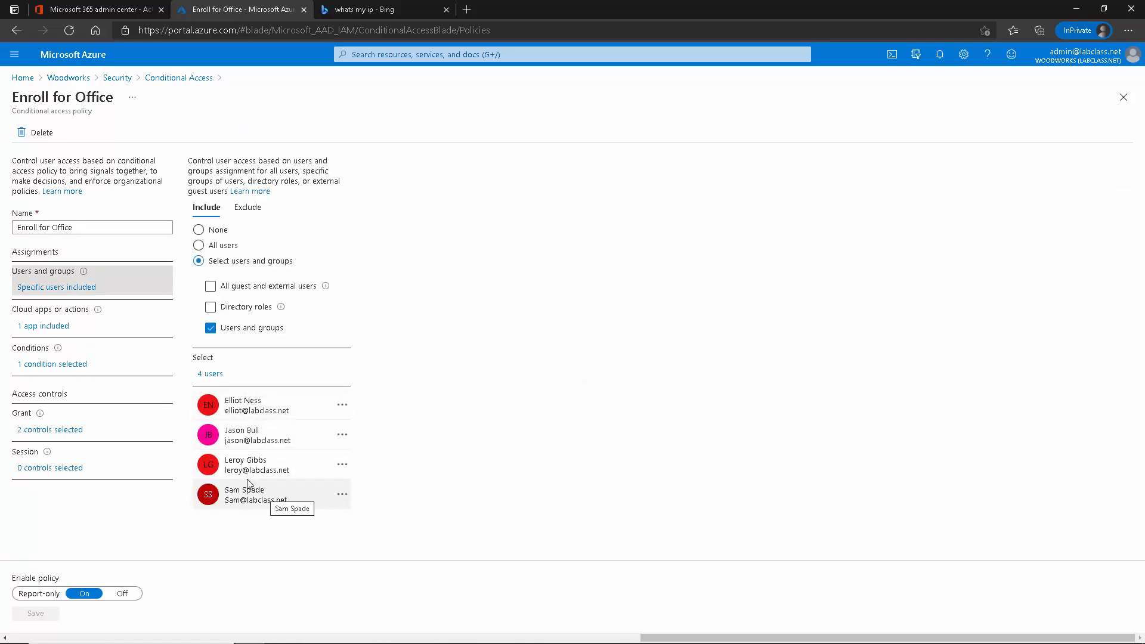
- Review the policy's included cloud app, browse the other selectable cloud apps, and close the app selection without changes
{"action": "left_click", "coordinate": [56, 326]}
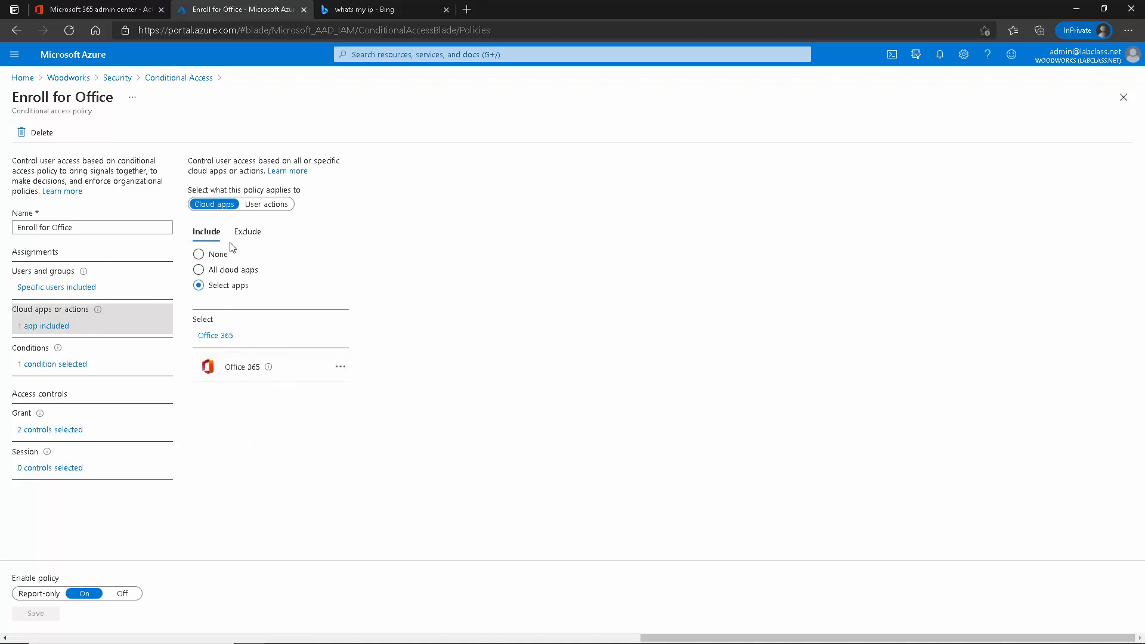
{"action": "left_click", "coordinate": [224, 335]}
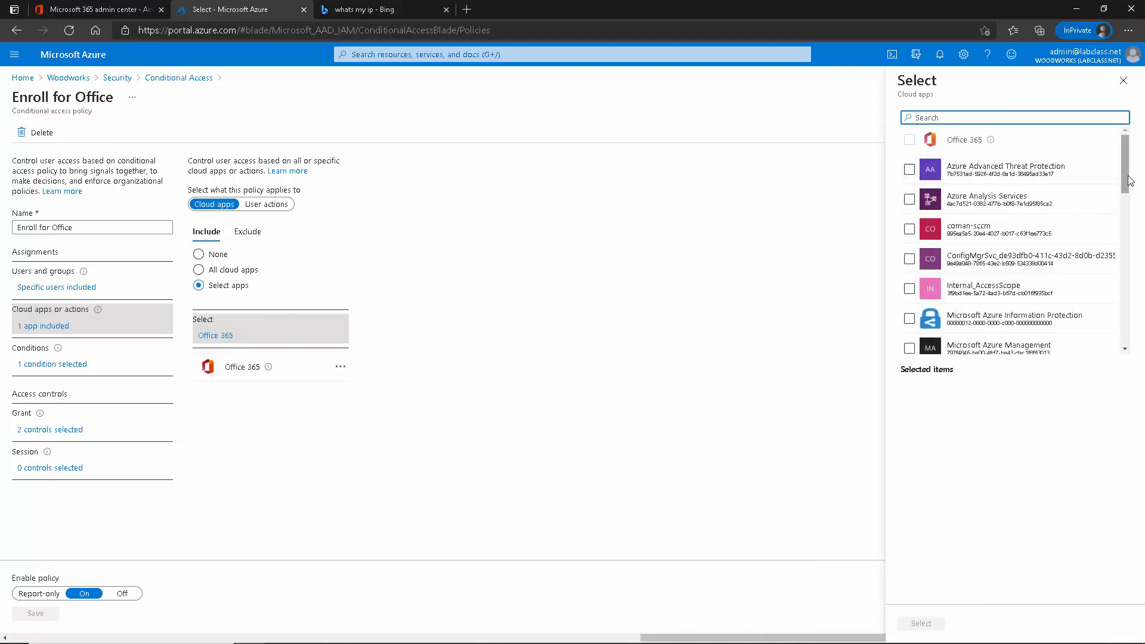
{"action": "mouse_move", "coordinate": [1125, 189]}
{"action": "left_mouse_down"}
{"action": "mouse_move", "coordinate": [1129, 328]}
{"action": "mouse_move", "coordinate": [1123, 194]}
{"action": "left_mouse_up"}
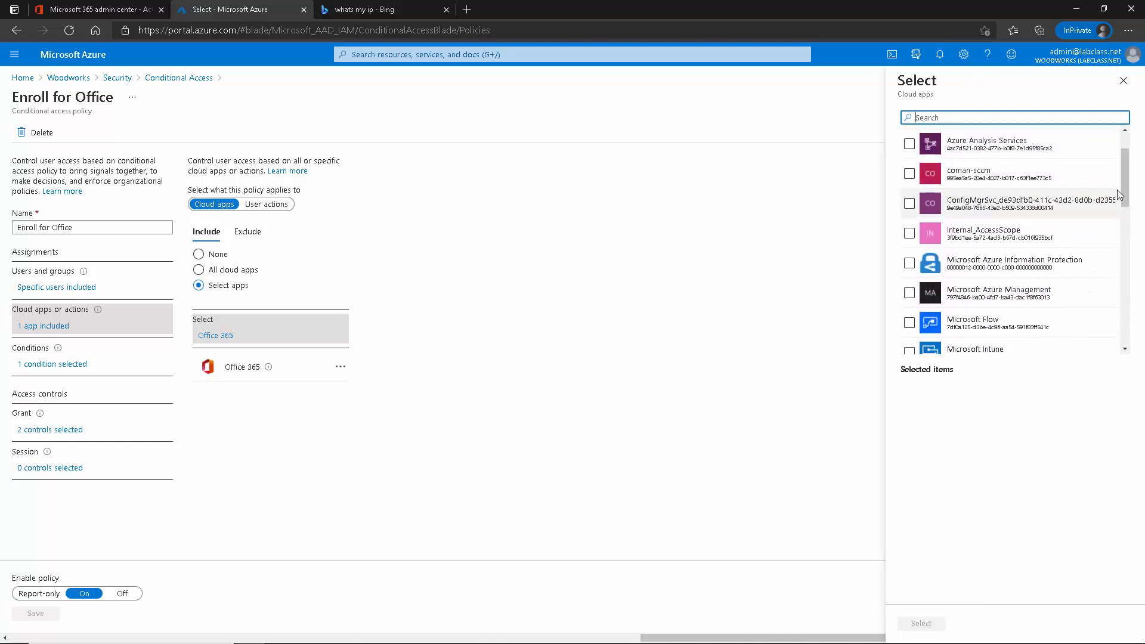
{"action": "left_click", "coordinate": [1123, 80]}
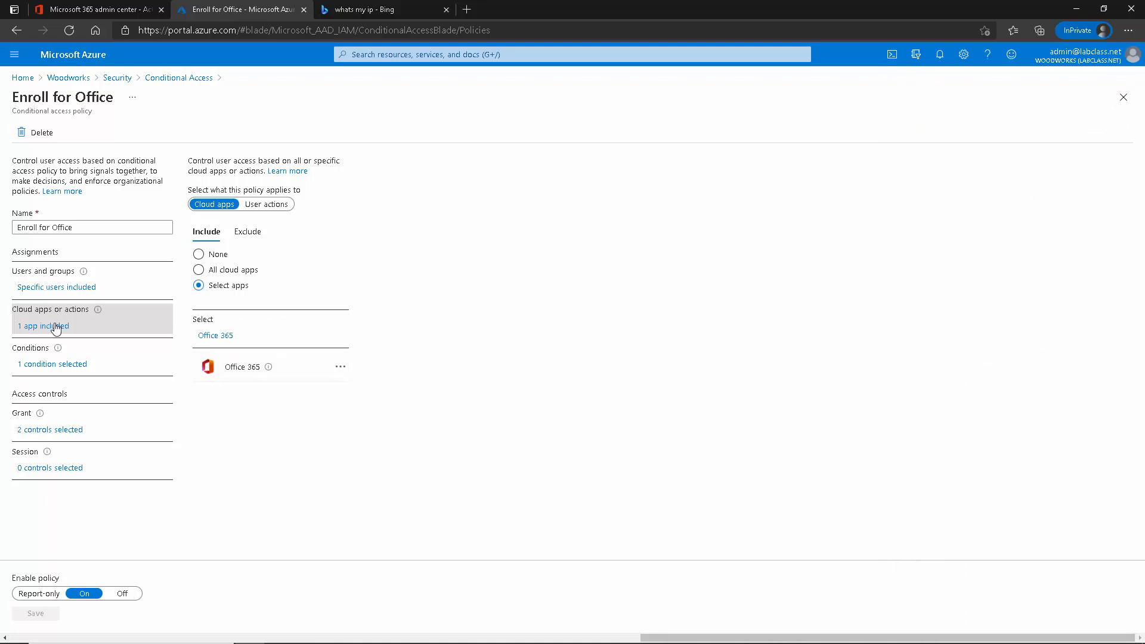
- Inspect the device platforms condition and the grant access controls of the Enroll for Office policy
{"action": "left_click", "coordinate": [37, 368]}
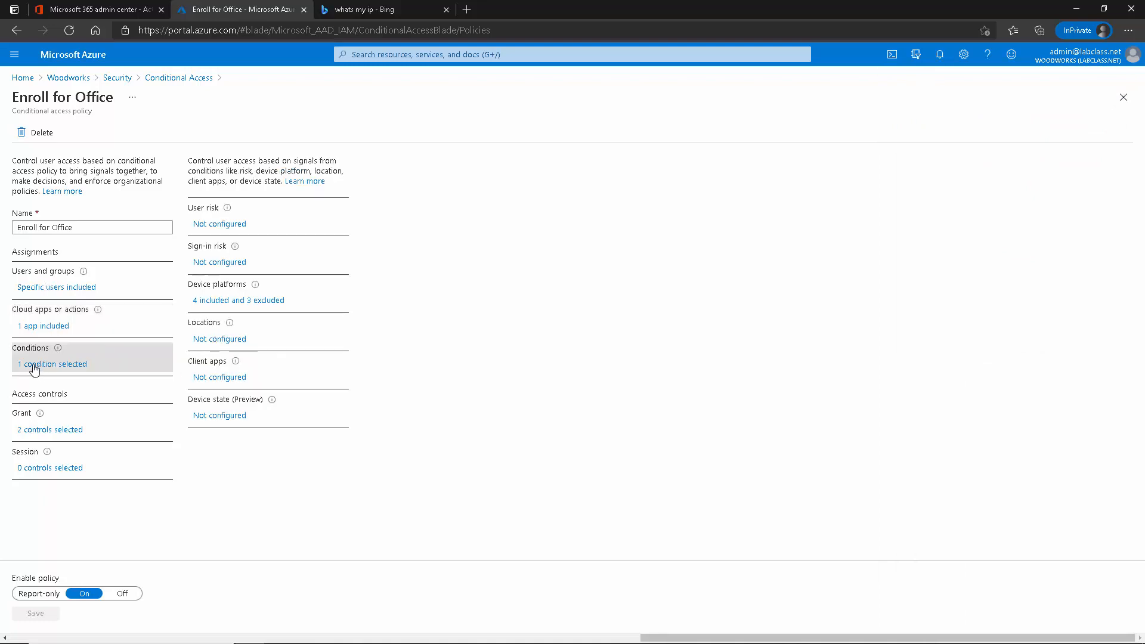
{"action": "left_click", "coordinate": [192, 303]}
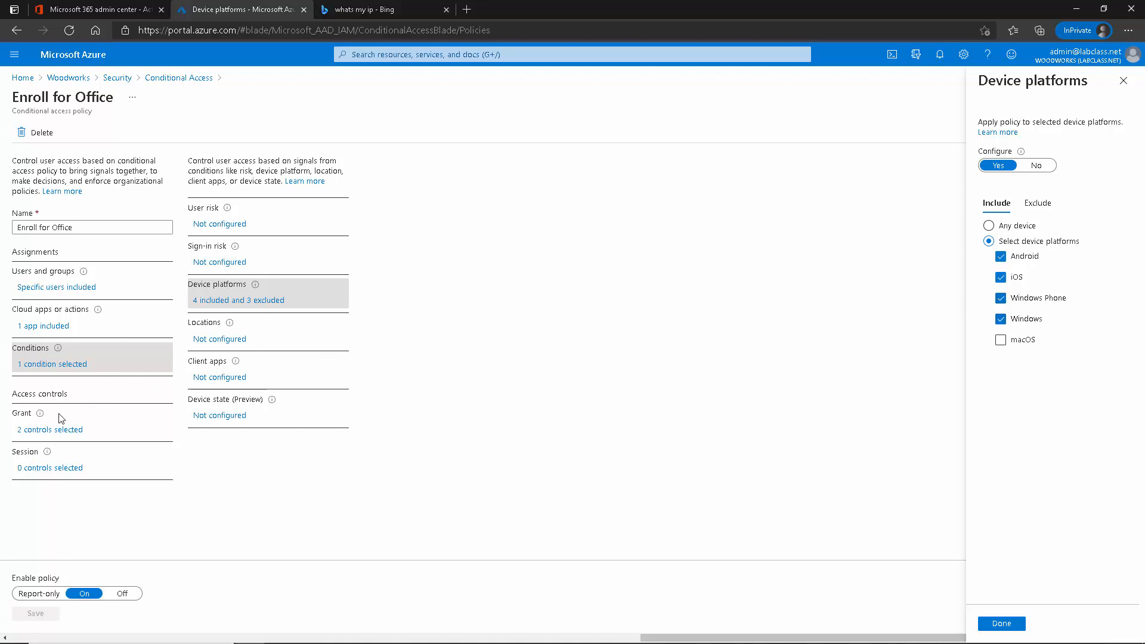
{"action": "left_click", "coordinate": [60, 430]}
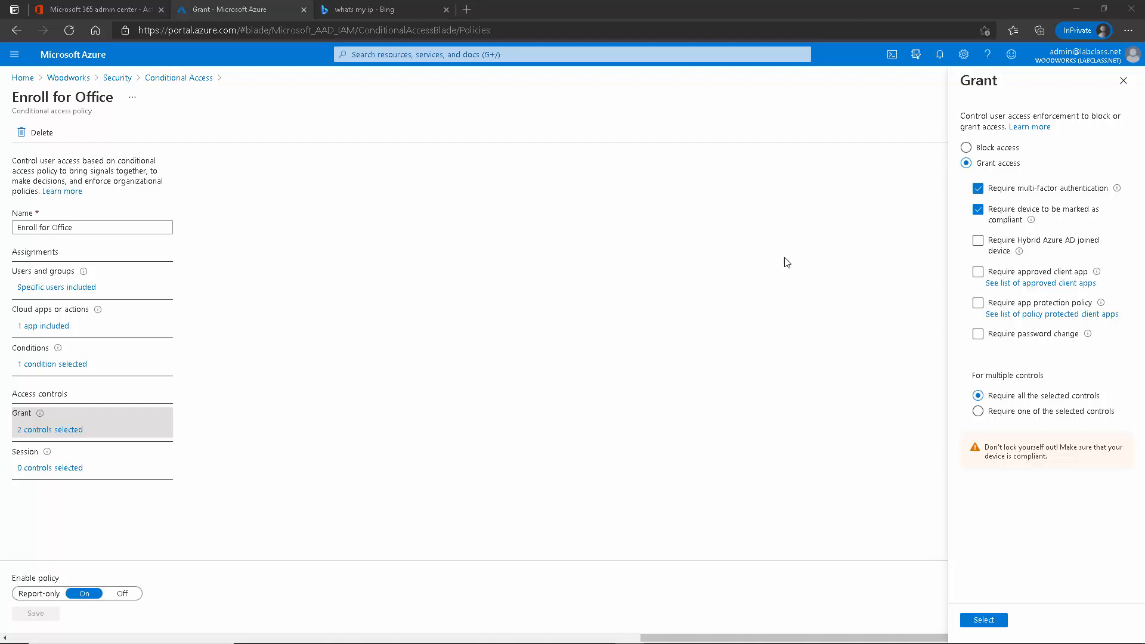
{"action": "mouse_move", "coordinate": [1036, 225]}
- Close the Bing, Azure portal and Microsoft 365 admin center browser tabs
{"action": "left_click", "coordinate": [446, 9]}
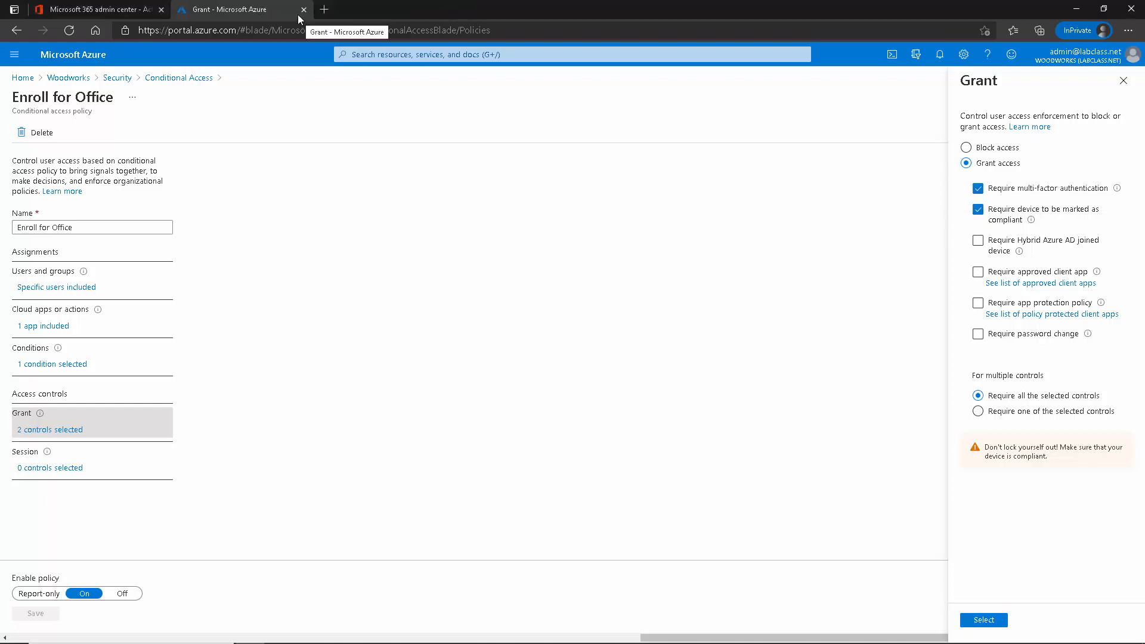
{"action": "left_click", "coordinate": [304, 9]}
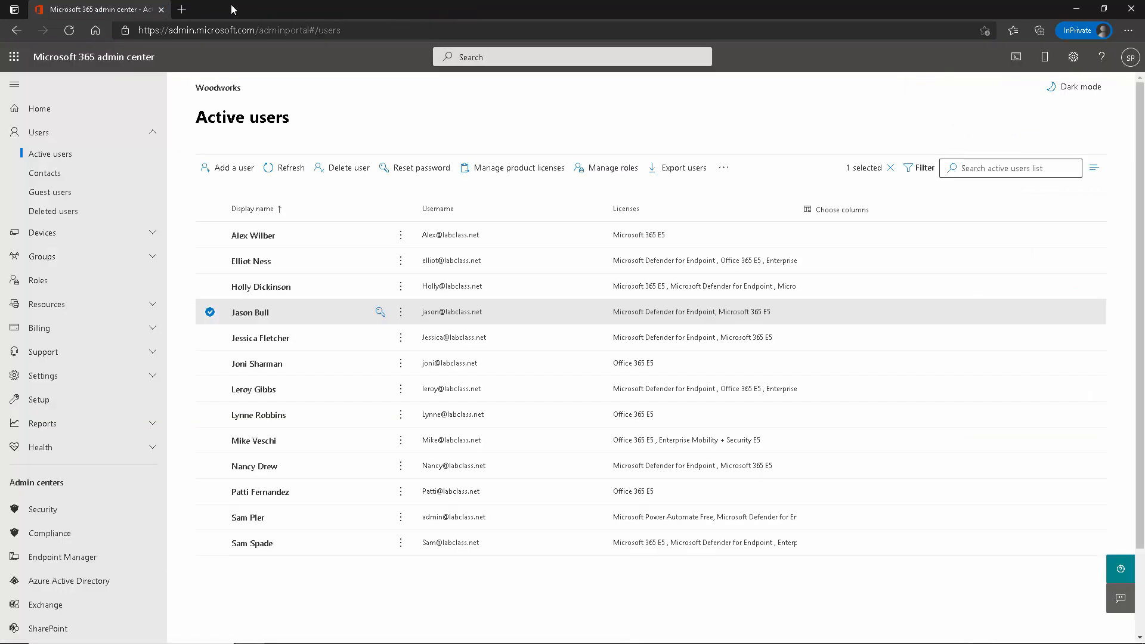
{"action": "left_click", "coordinate": [161, 9]}
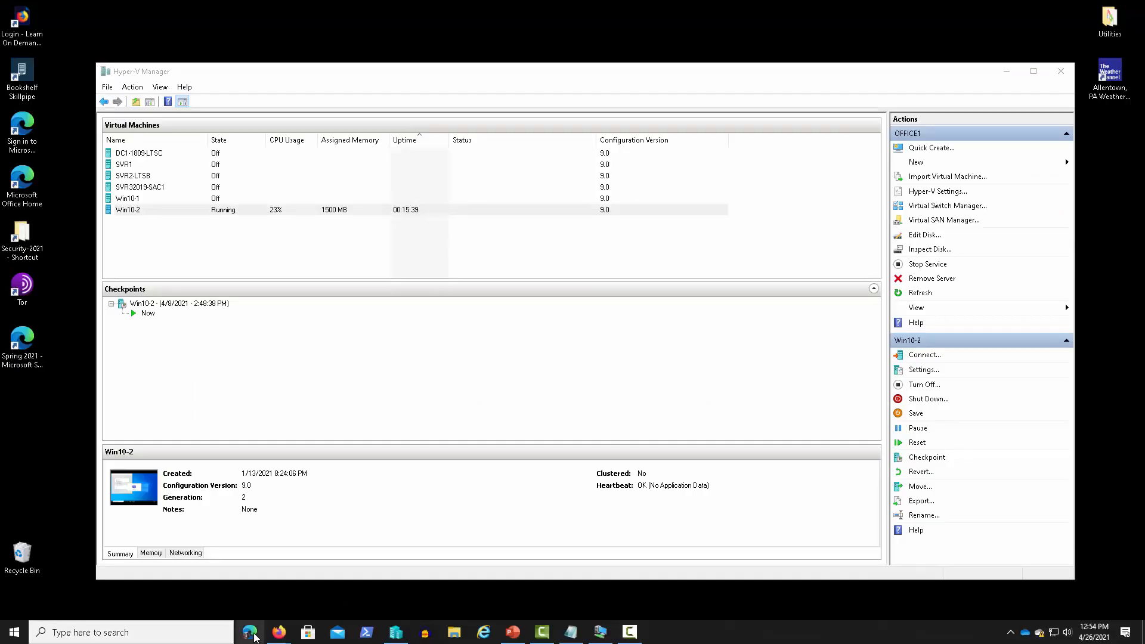
- Open a new InPrivate Microsoft Edge window, maximize it, and load the Office sign-in page from the copied address
{"action": "right_click", "coordinate": [253, 637]}
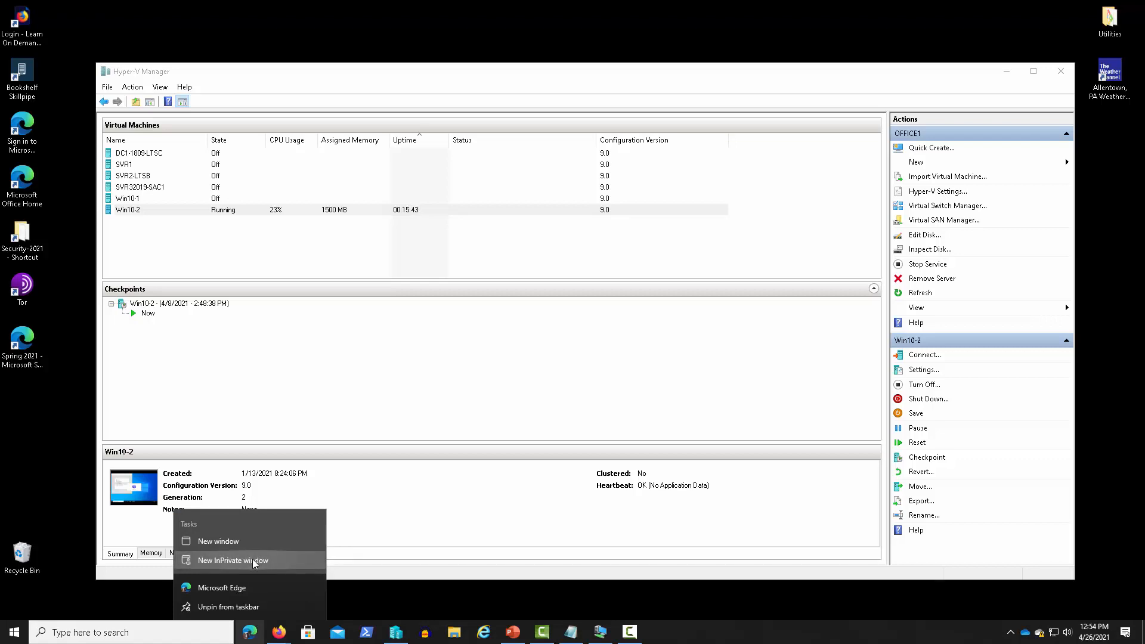
{"action": "left_click", "coordinate": [255, 560]}
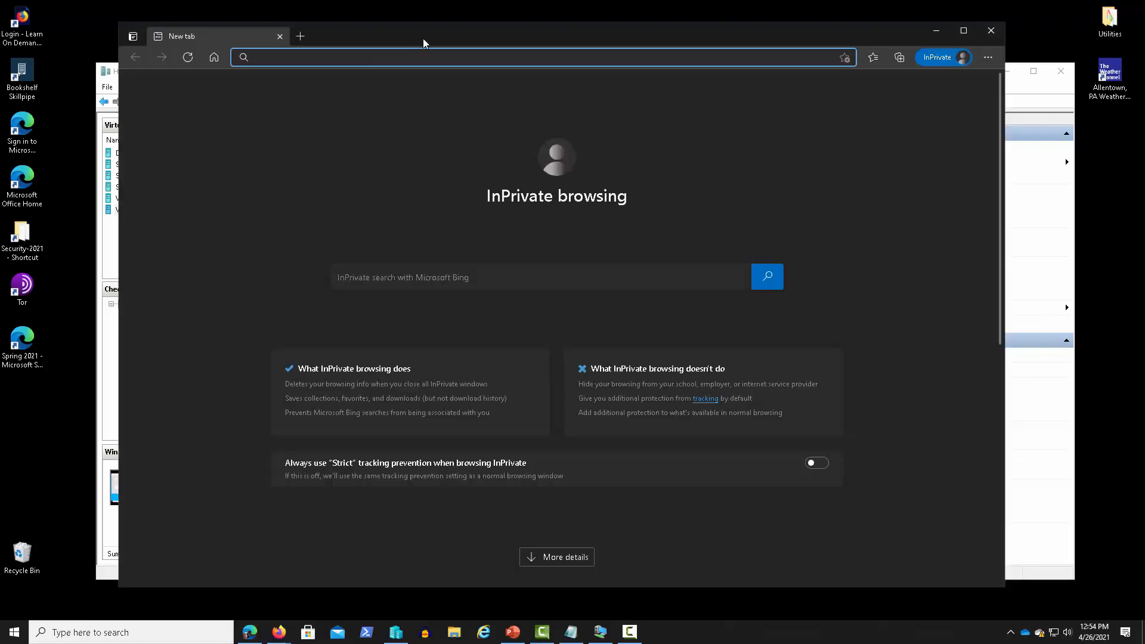
{"action": "double_click", "coordinate": [424, 41]}
{"action": "key", "text": "alt+Tab"}
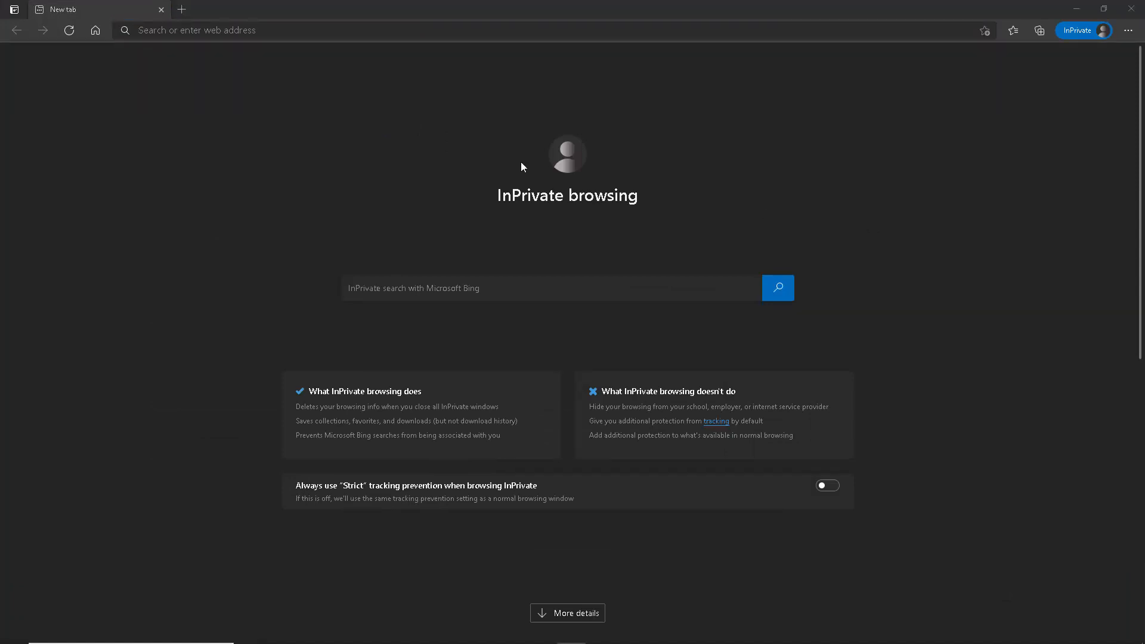
{"action": "left_click", "coordinate": [334, 33]}
{"action": "type", "text": "https://portal.office.com"}
{"action": "key", "text": "Return"}
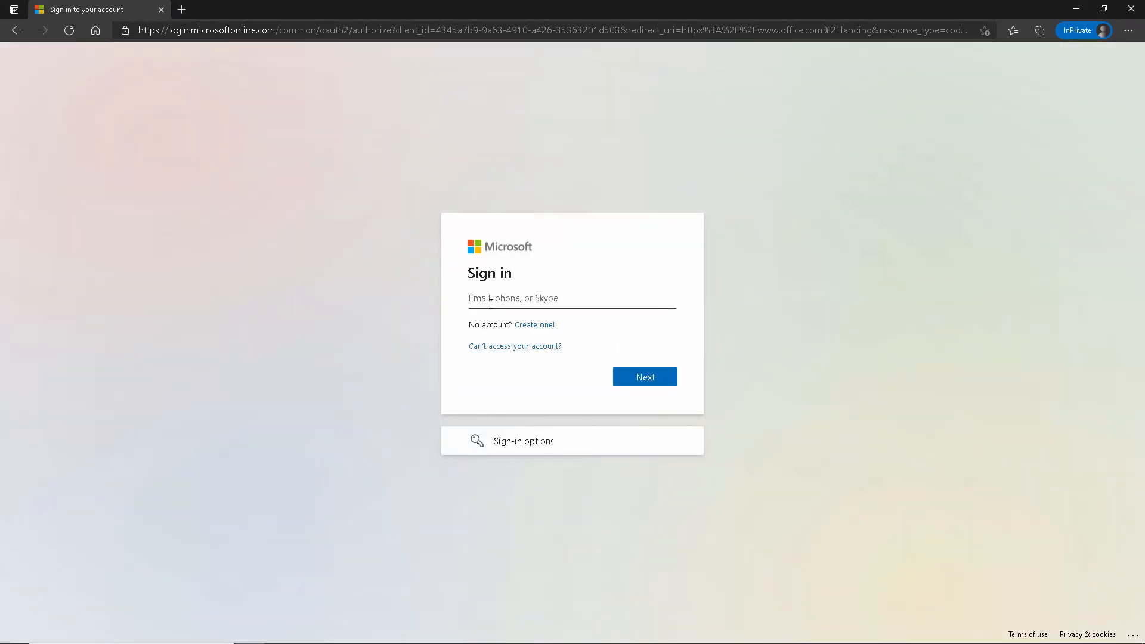
- Enter the user's email address and account password, and submit the sign-in
{"action": "key", "text": "Return"}
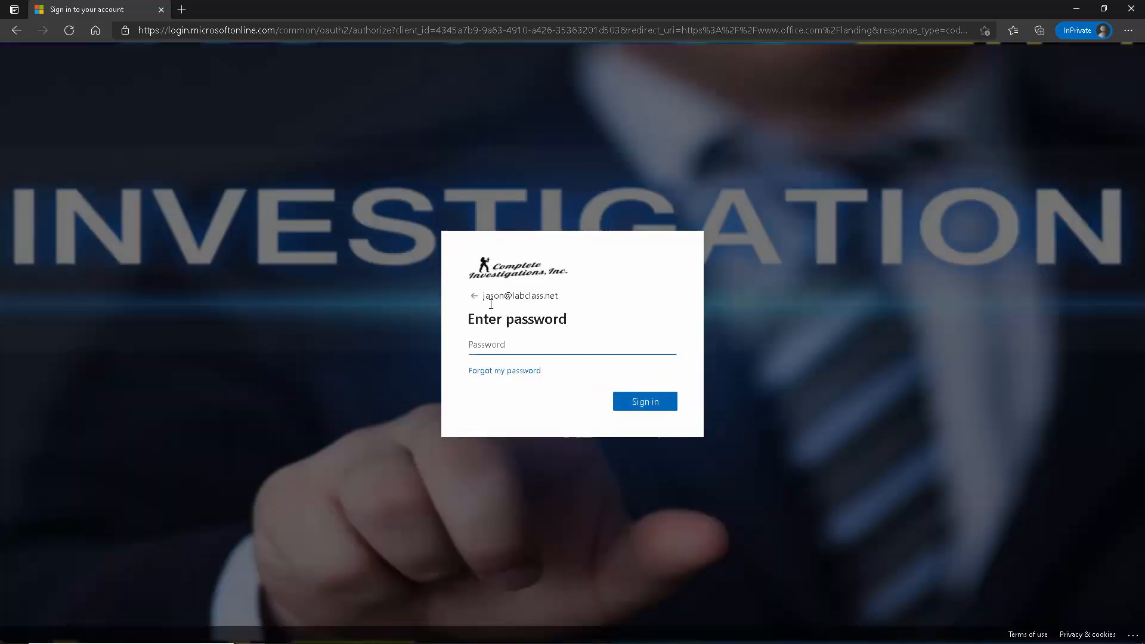
{"action": "type", "text": "•••••••••••"}
{"action": "key", "text": "Return"}
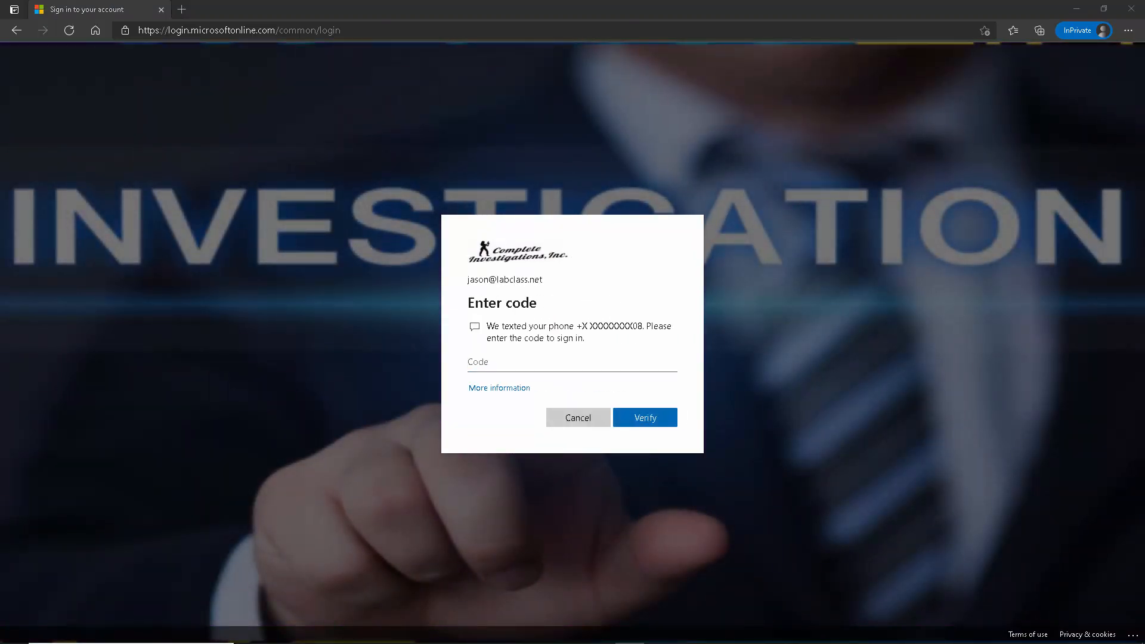
- Enter and verify the texted verification code, and highlight the management compliance text on the page that follows
{"action": "left_click", "coordinate": [493, 361]}
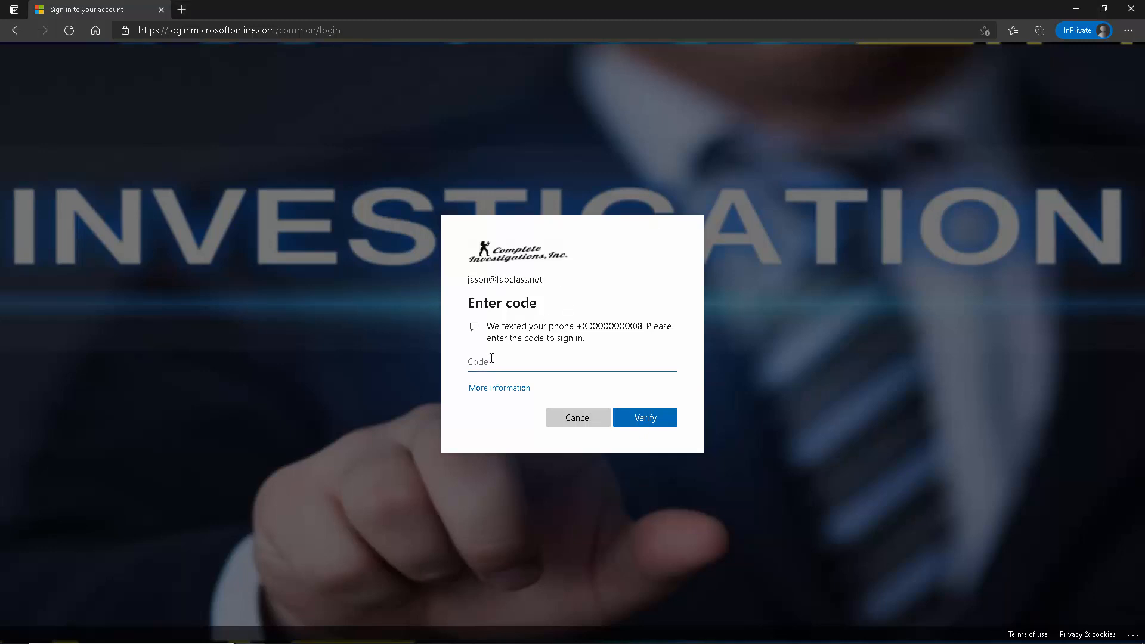
{"action": "left_click", "coordinate": [625, 415]}
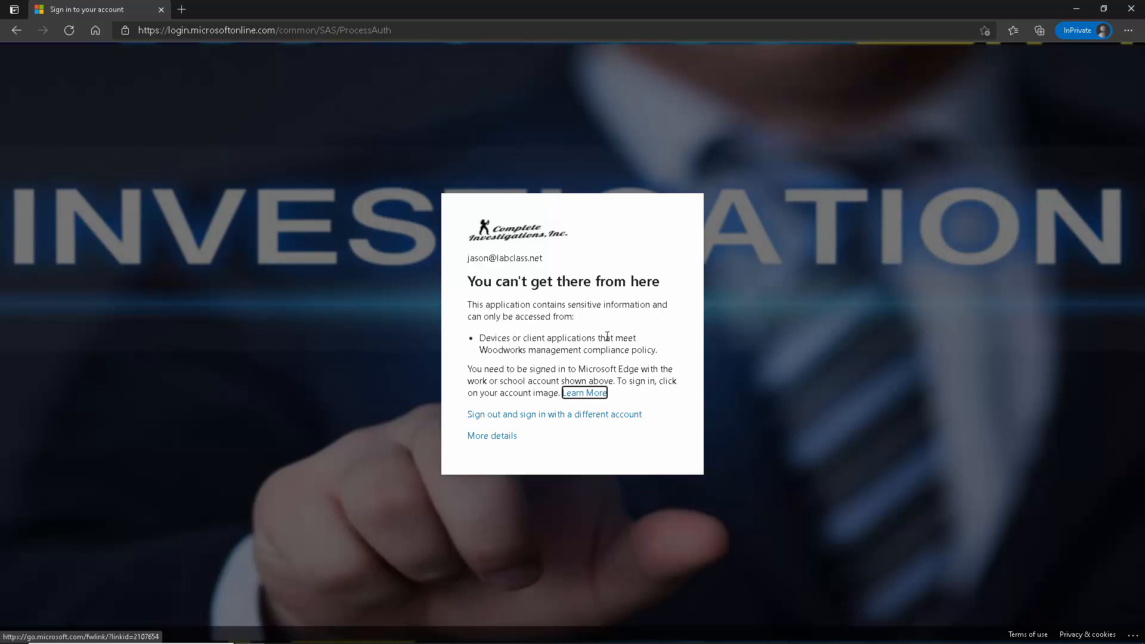
{"action": "left_click_drag", "start_coordinate": [489, 351], "coordinate": [634, 355]}
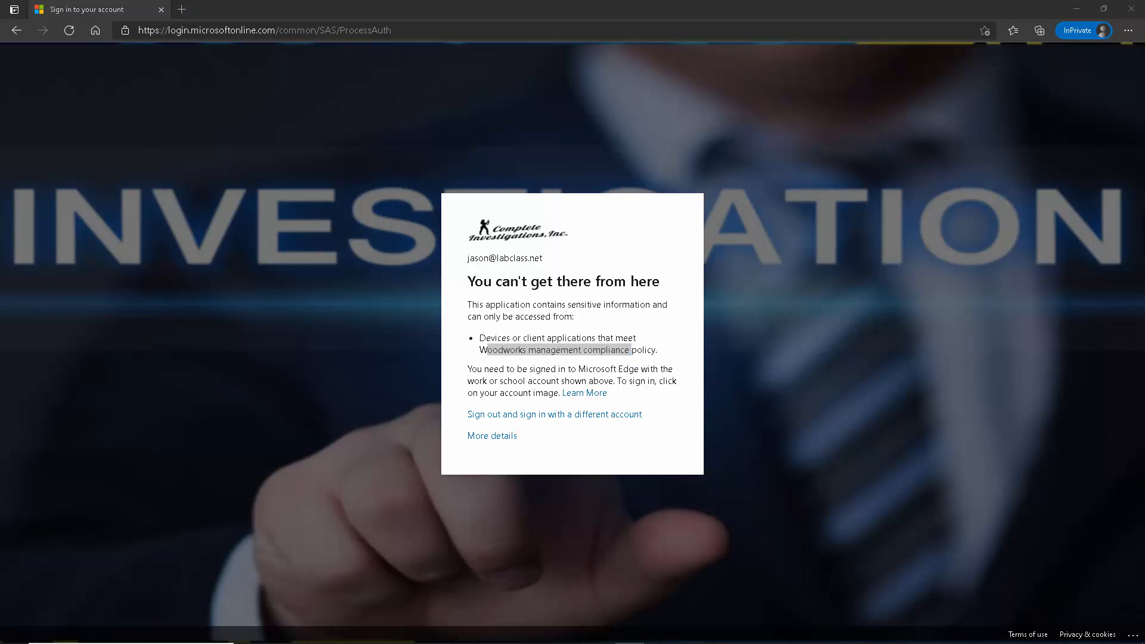
- Close the browser window and bring up the running Win10-2 virtual machine
{"action": "left_click", "coordinate": [1132, 8]}
{"action": "left_click", "coordinate": [166, 213]}
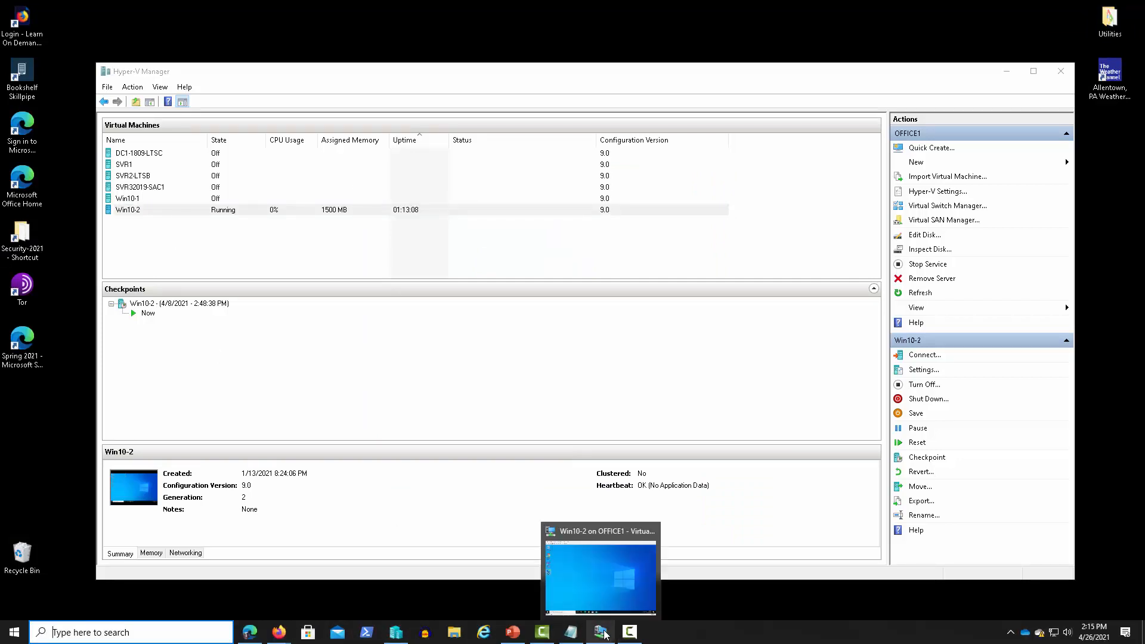
{"action": "left_click", "coordinate": [603, 635]}
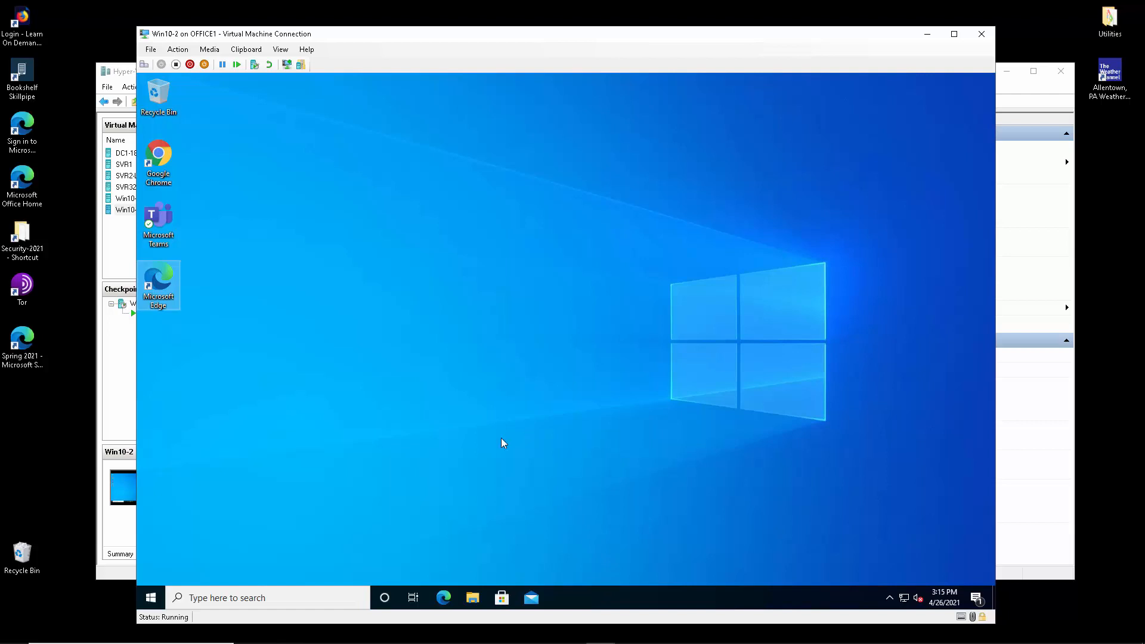
- Open the virtual machine's Access work or school settings, view the account setup form, and close it without entering anything
{"action": "left_click", "coordinate": [160, 597]}
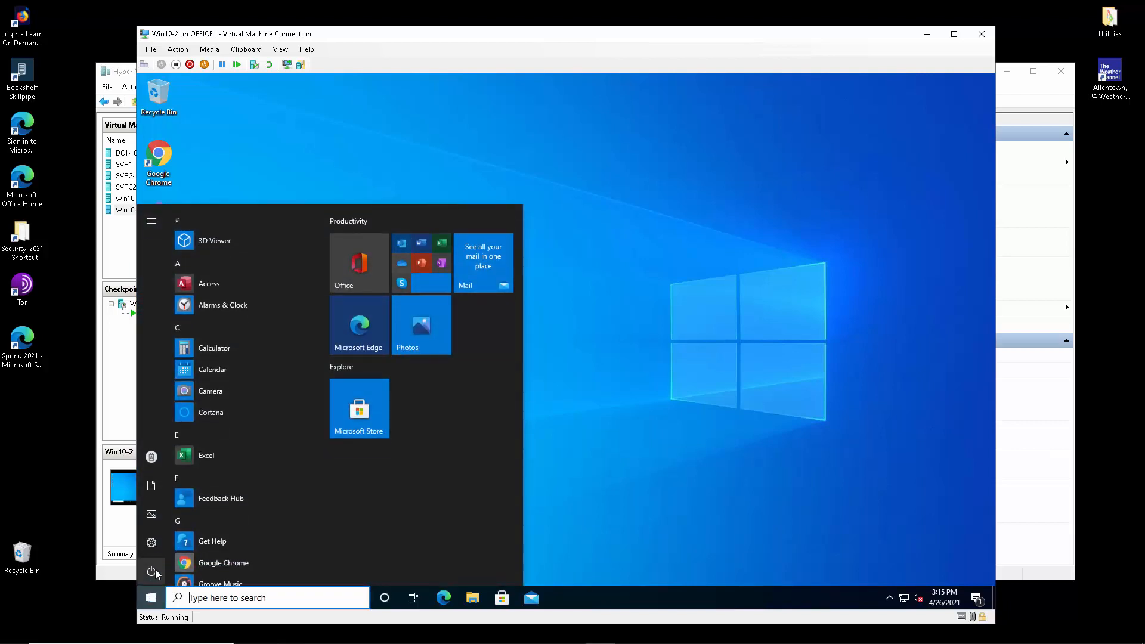
{"action": "left_click", "coordinate": [152, 544]}
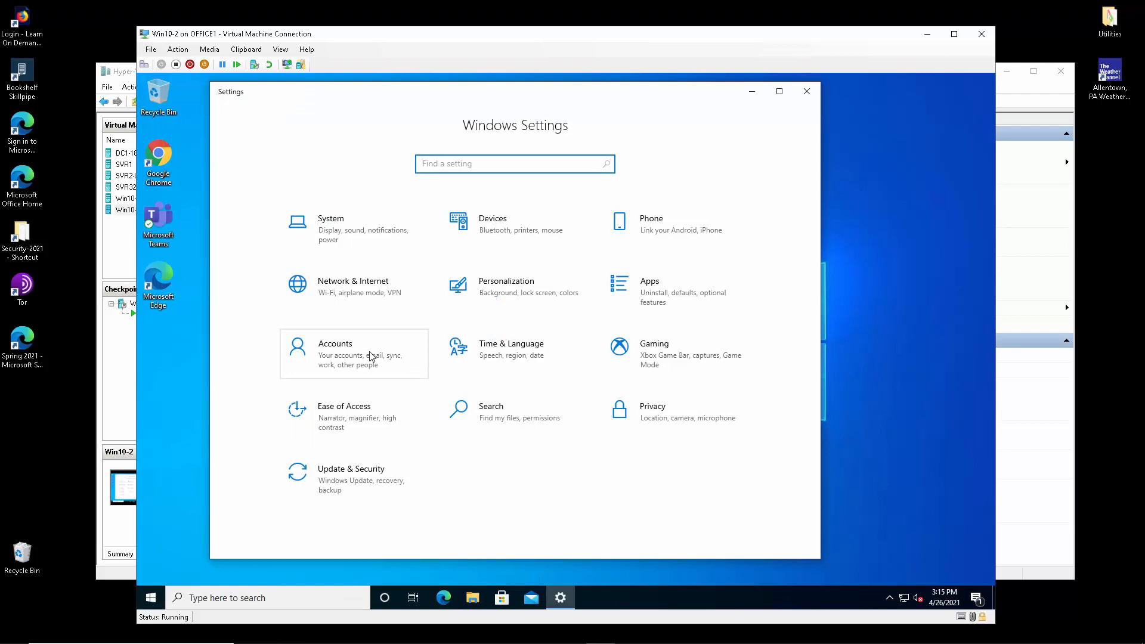
{"action": "left_click", "coordinate": [369, 356]}
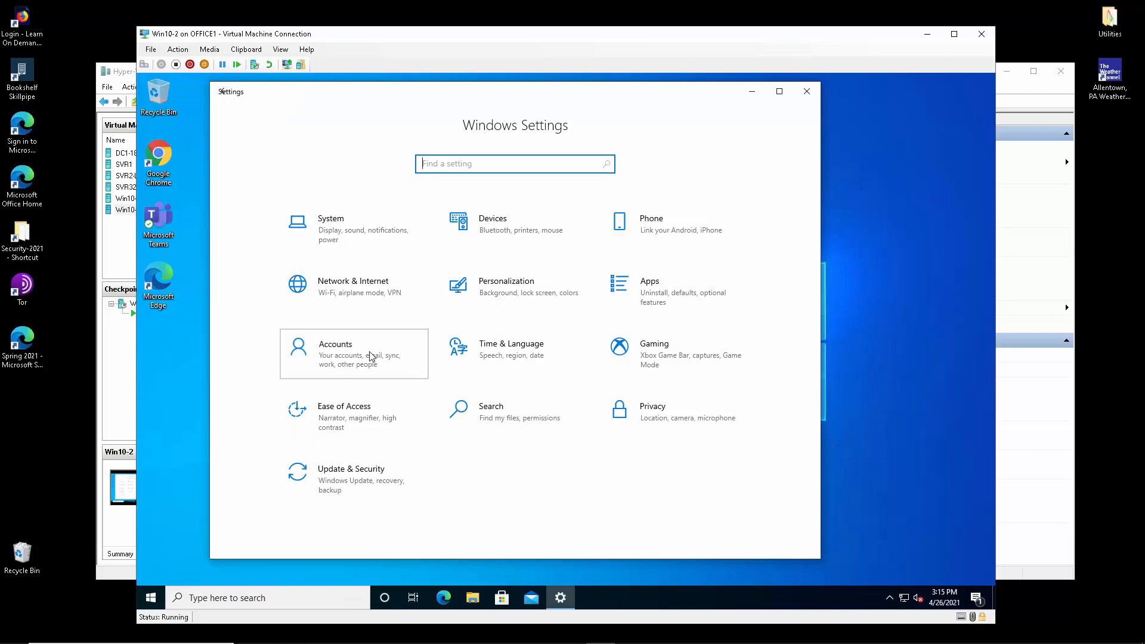
{"action": "left_click", "coordinate": [300, 307]}
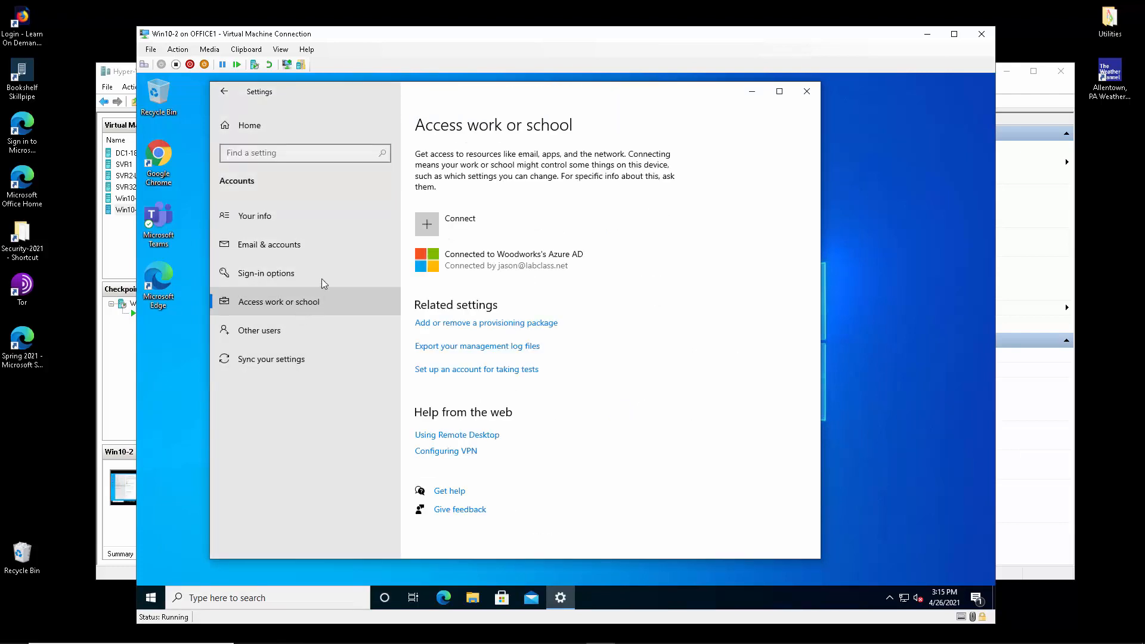
{"action": "left_click", "coordinate": [433, 227]}
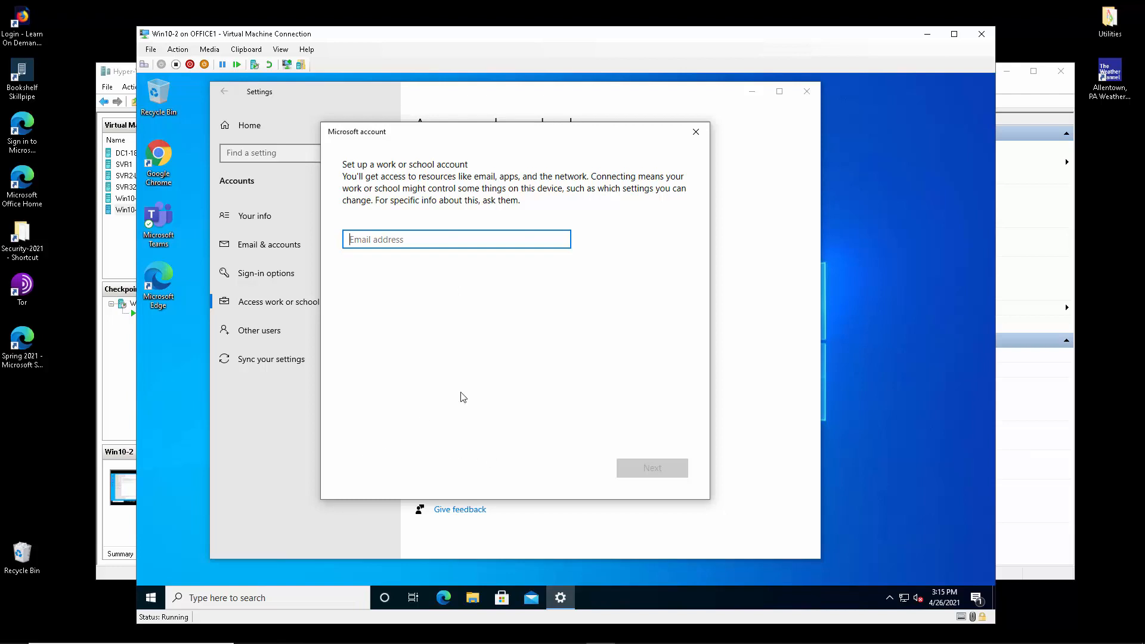
{"action": "left_click", "coordinate": [695, 132]}
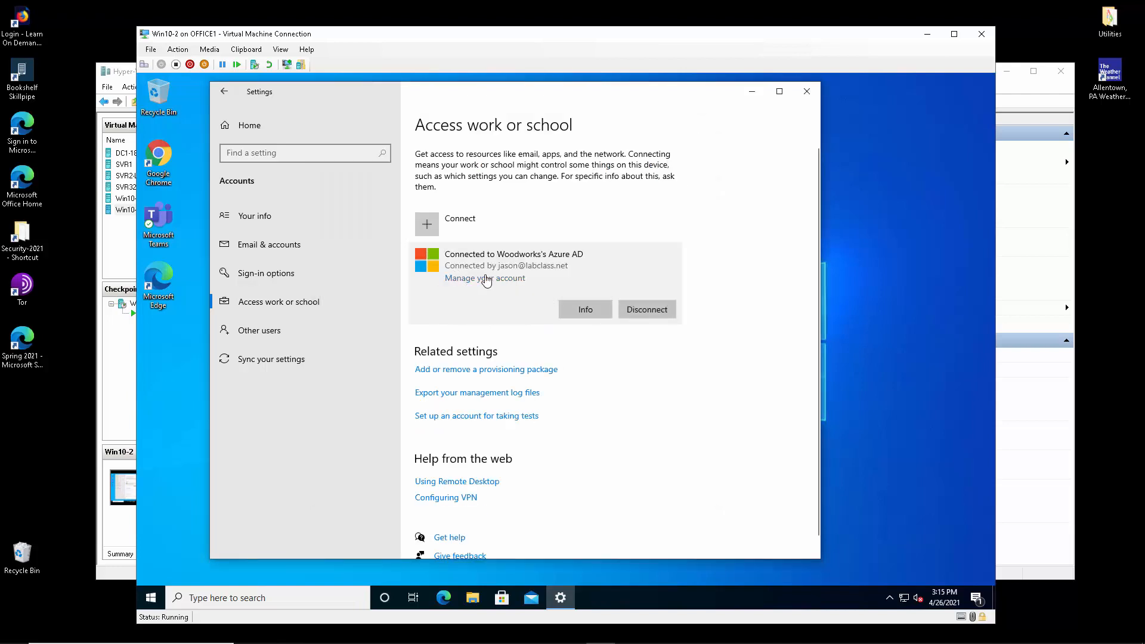
- Examine the management info and device sync status of the Woodworks Azure AD connection, and minimize the Settings window
{"action": "left_click", "coordinate": [585, 310]}
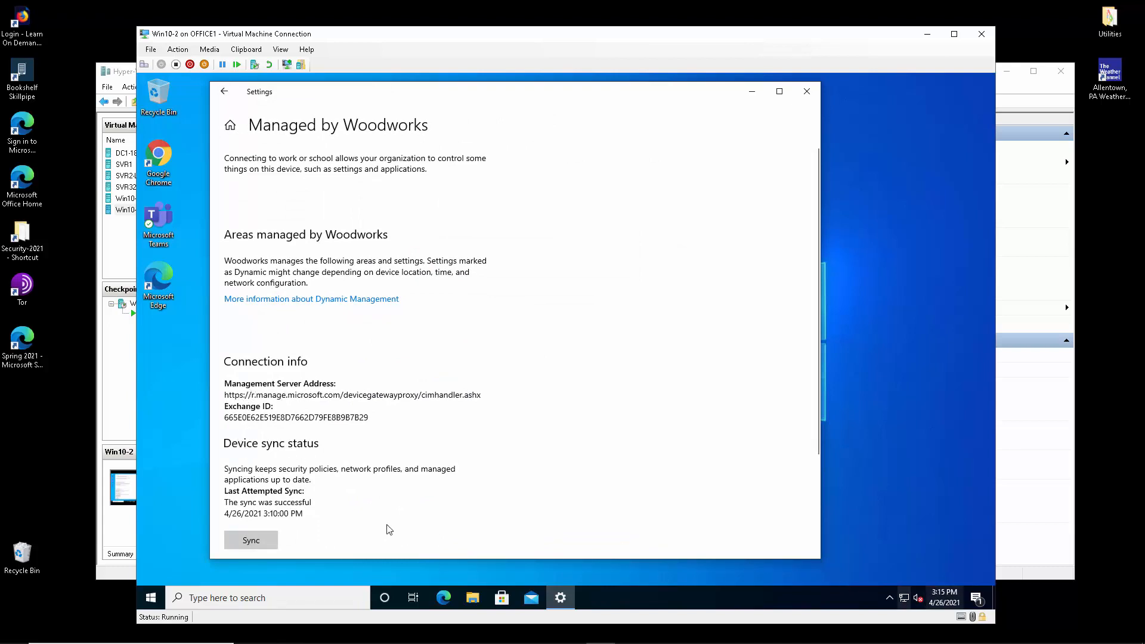
{"action": "left_click", "coordinate": [271, 537]}
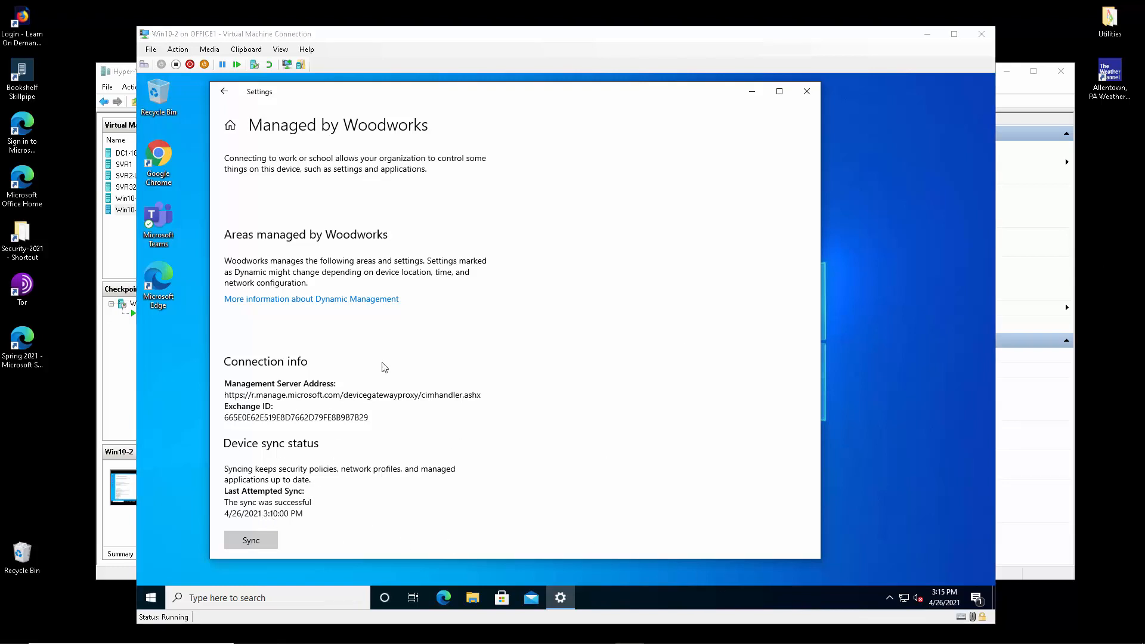
{"action": "left_click", "coordinate": [752, 91]}
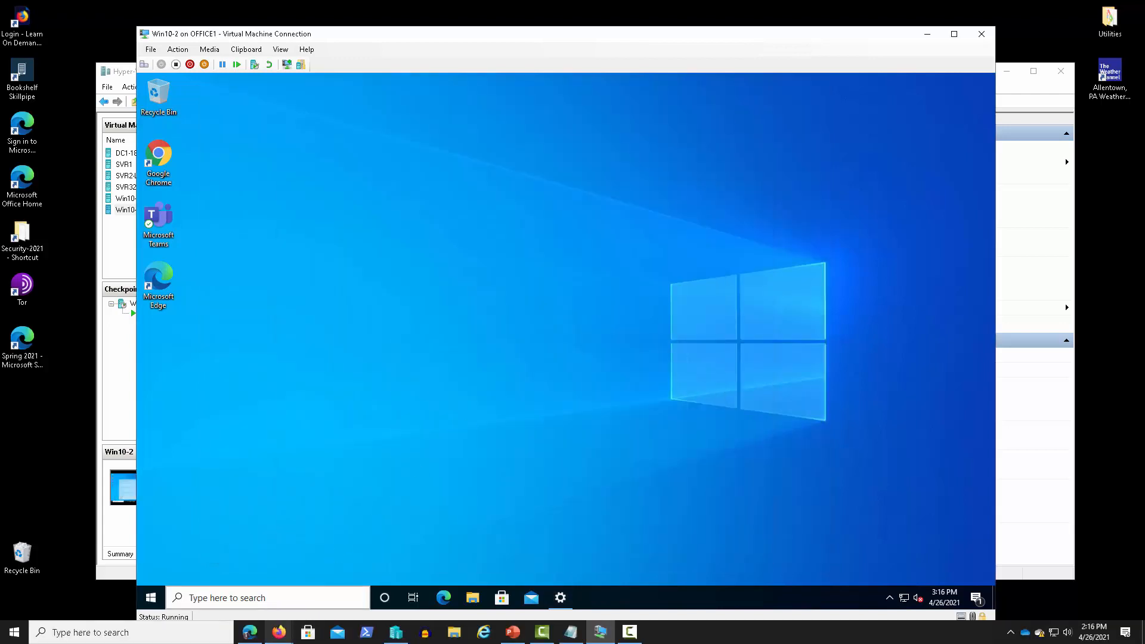
- Switch to the Edge window with the Microsoft 365 admin center, view the details of active device BYOD-1, and close them
{"action": "left_click", "coordinate": [254, 632]}
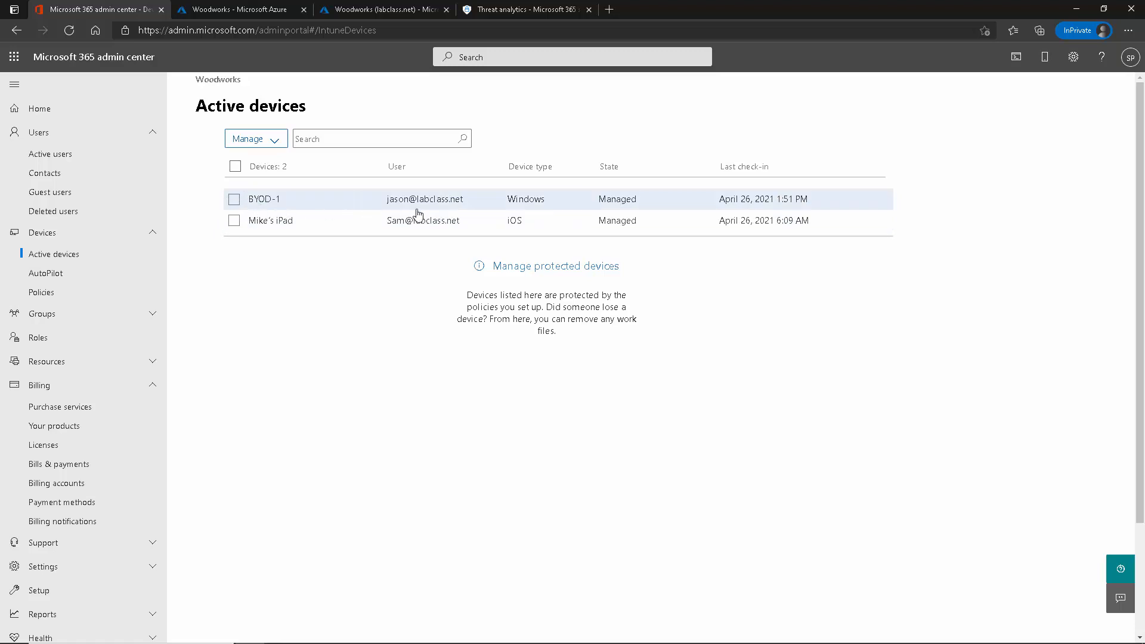
{"action": "left_click", "coordinate": [236, 207]}
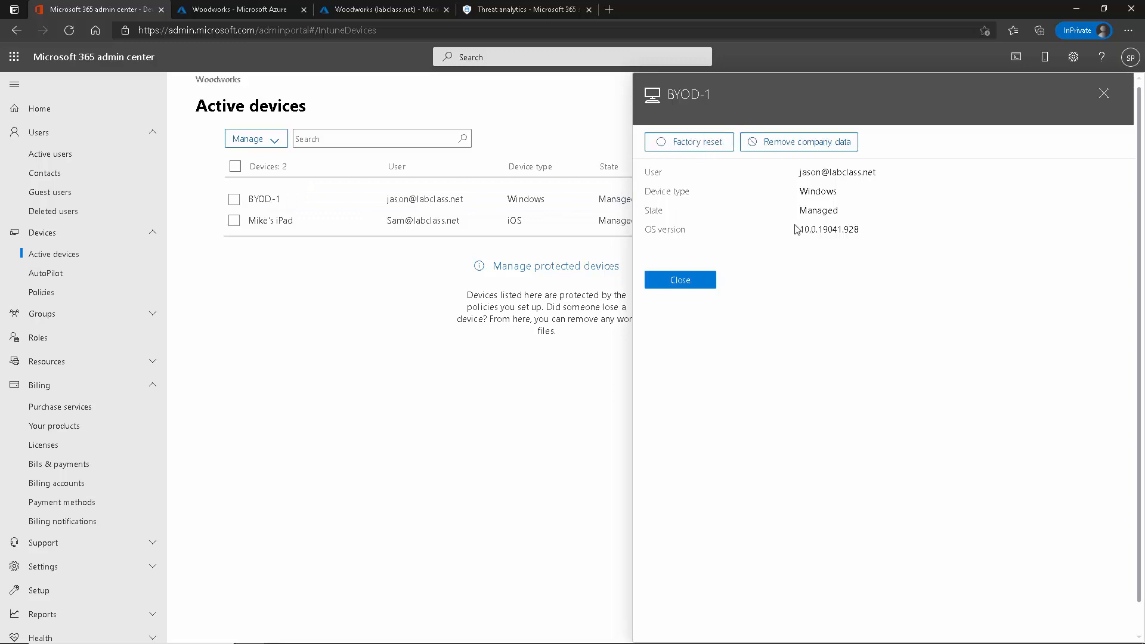
{"action": "left_click", "coordinate": [1102, 95]}
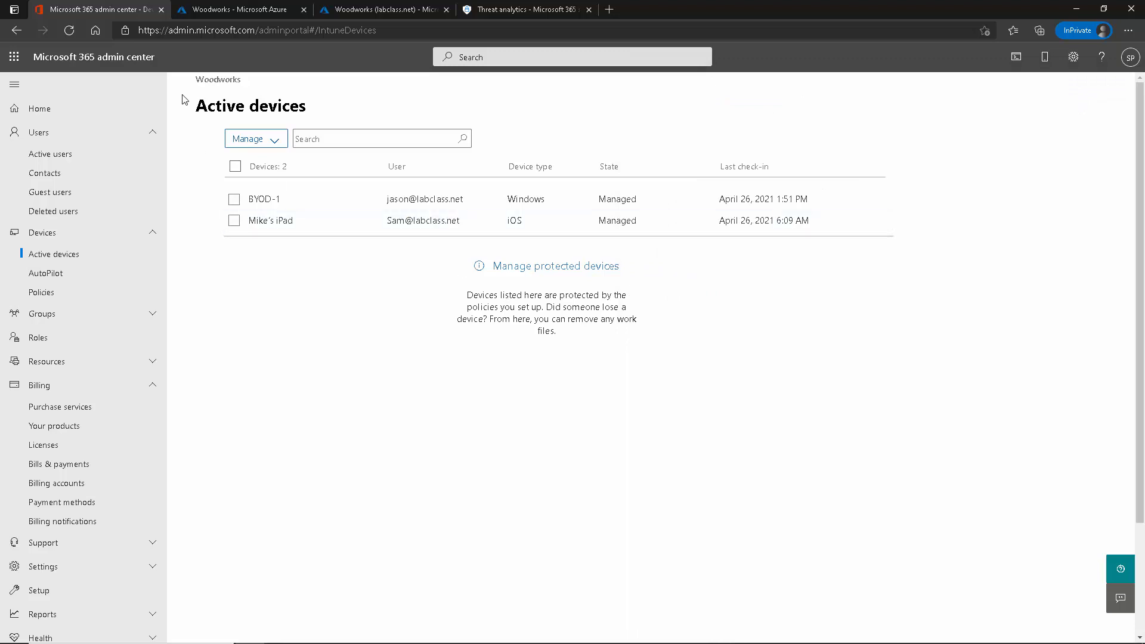
- Open the Azure Active Directory device list in the Azure portal and highlight BYOD-1's join type
{"action": "left_click", "coordinate": [178, 16]}
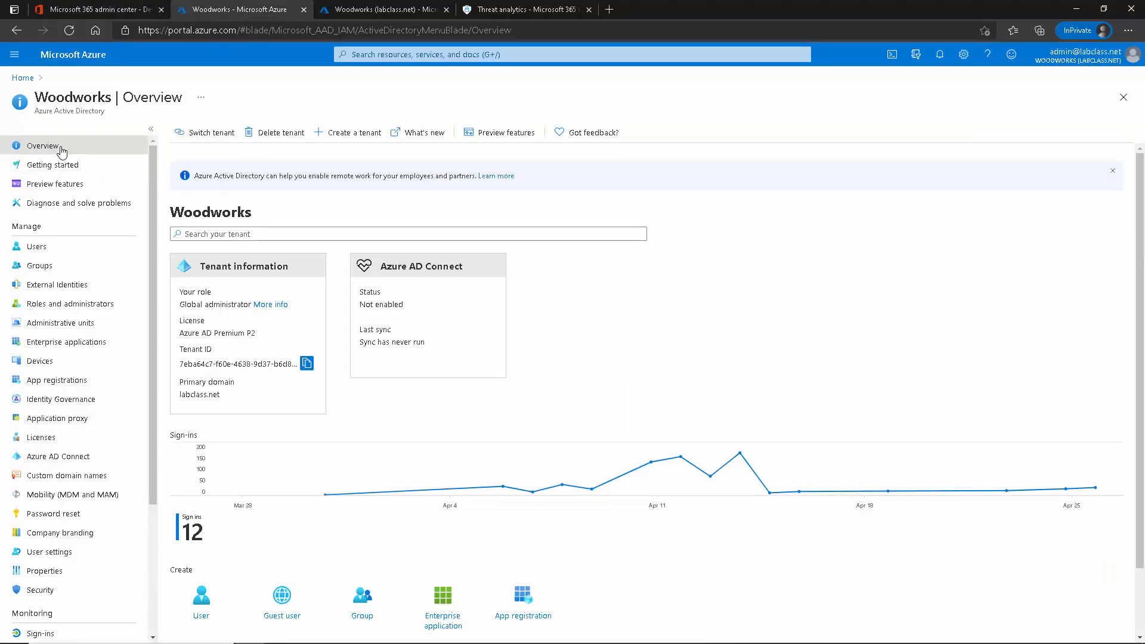
{"action": "left_click", "coordinate": [43, 361]}
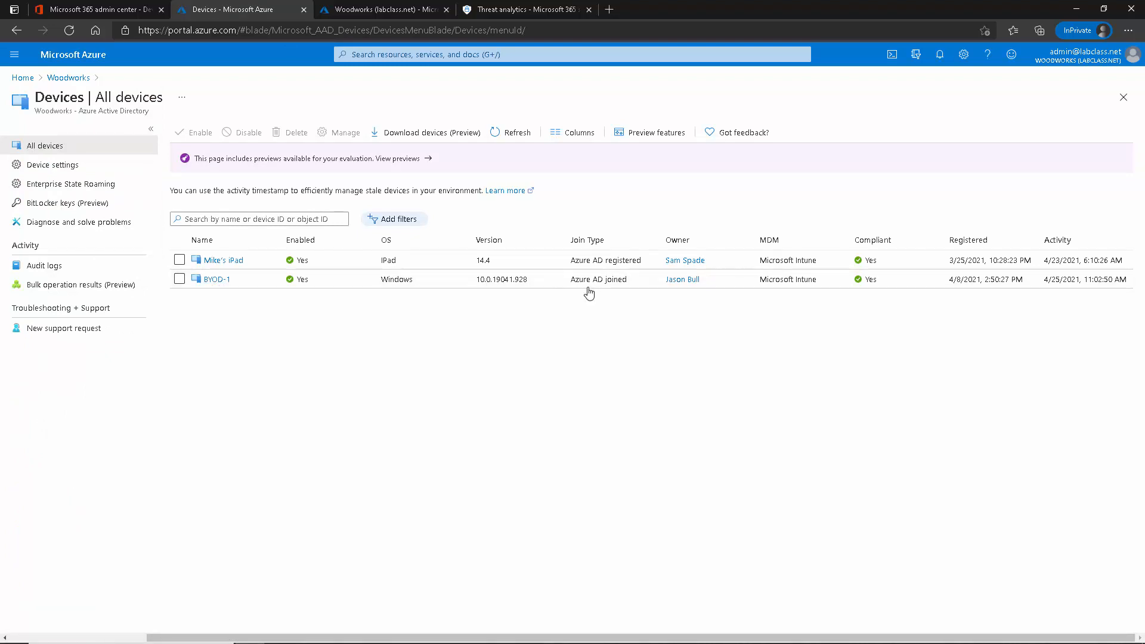
{"action": "left_click_drag", "start_coordinate": [573, 287], "coordinate": [633, 288]}
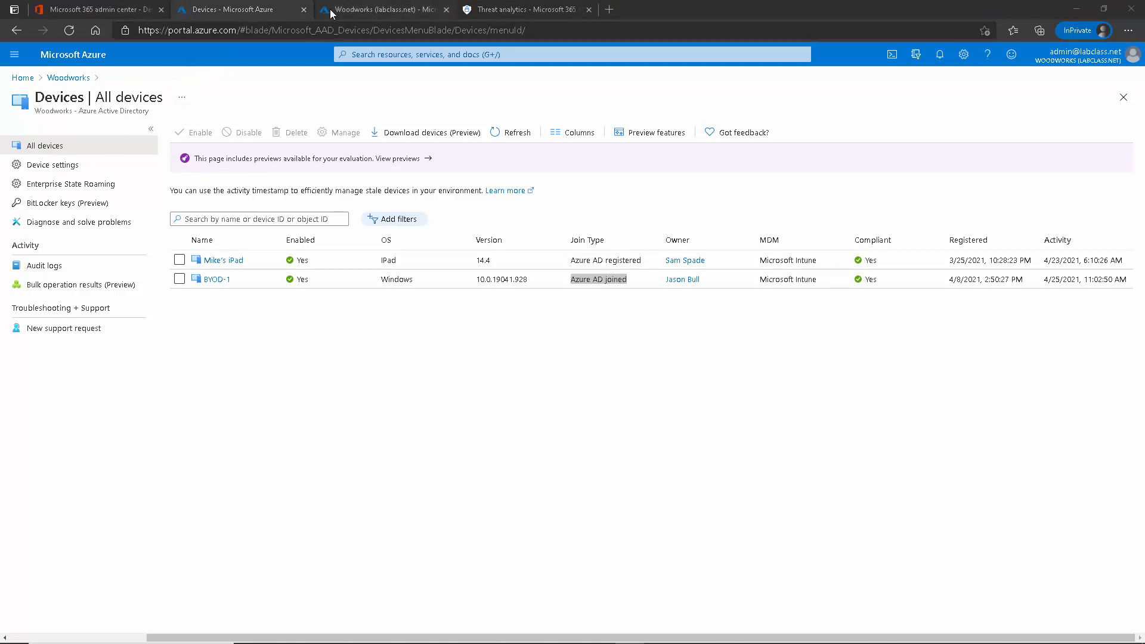
- Open BYOD-1 from the list of all devices in Endpoint Manager and examine its device compliance policies
{"action": "left_click", "coordinate": [343, 17]}
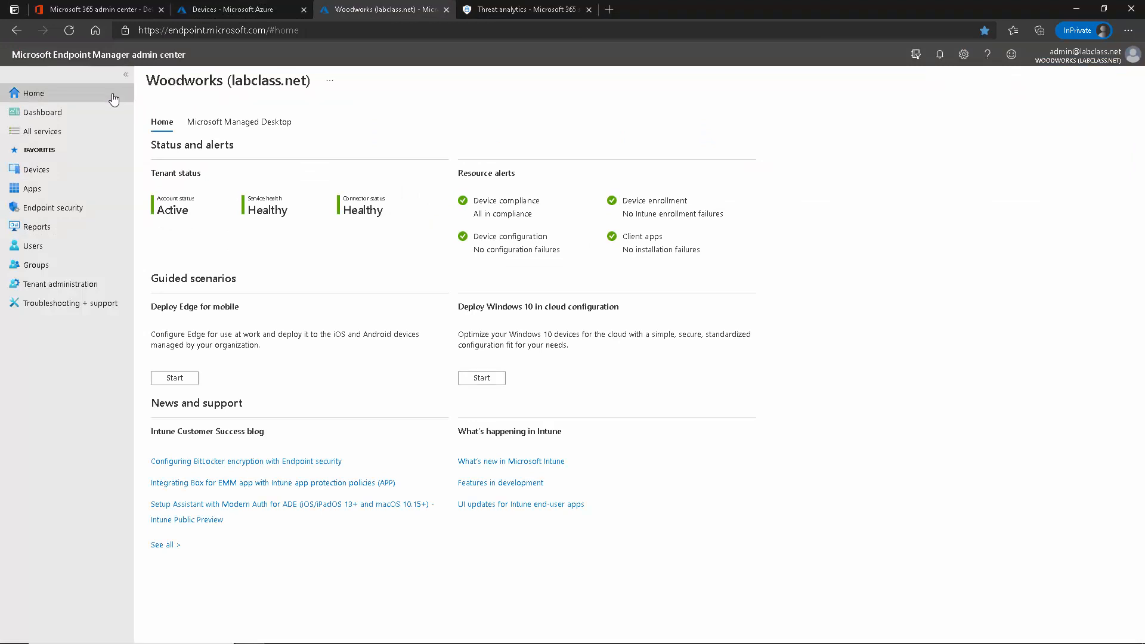
{"action": "left_click", "coordinate": [42, 172]}
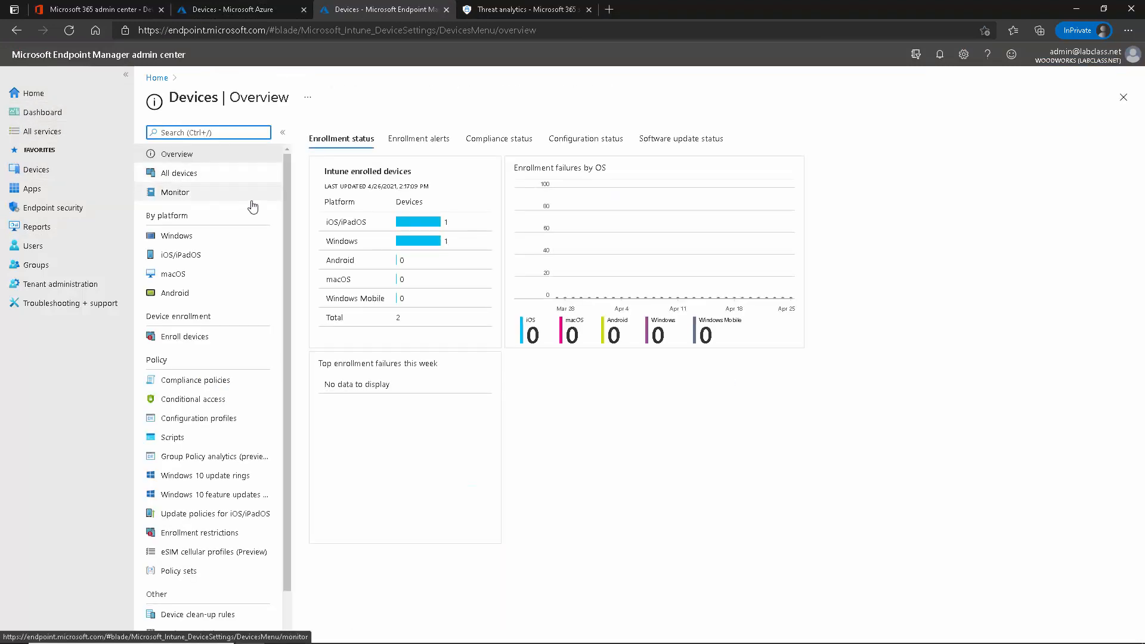
{"action": "left_click", "coordinate": [185, 175]}
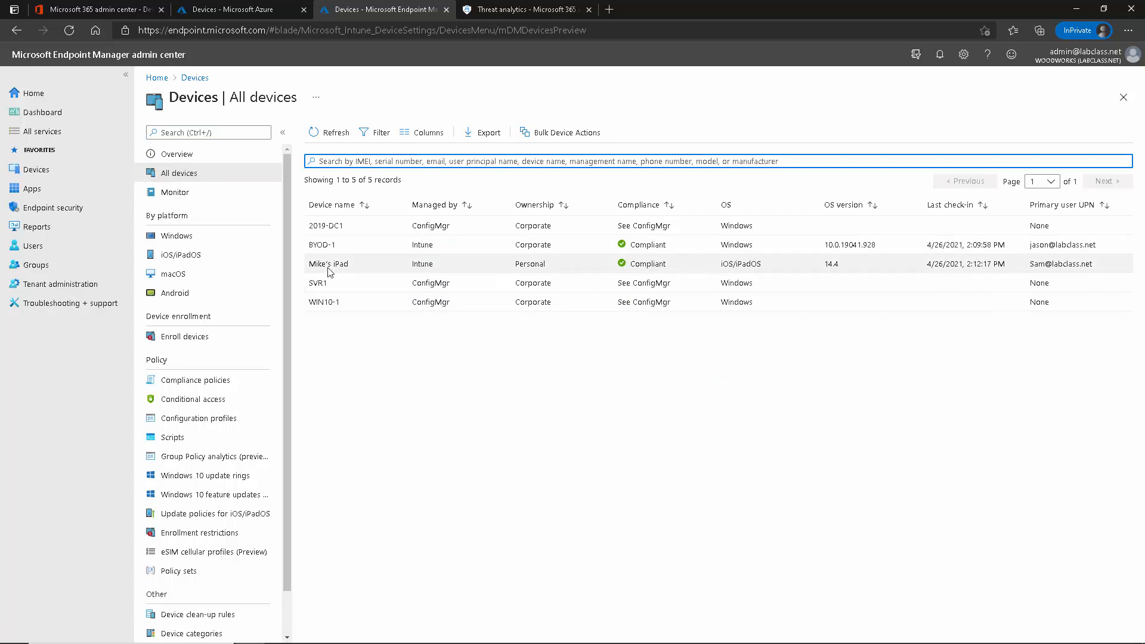
{"action": "left_click", "coordinate": [677, 247]}
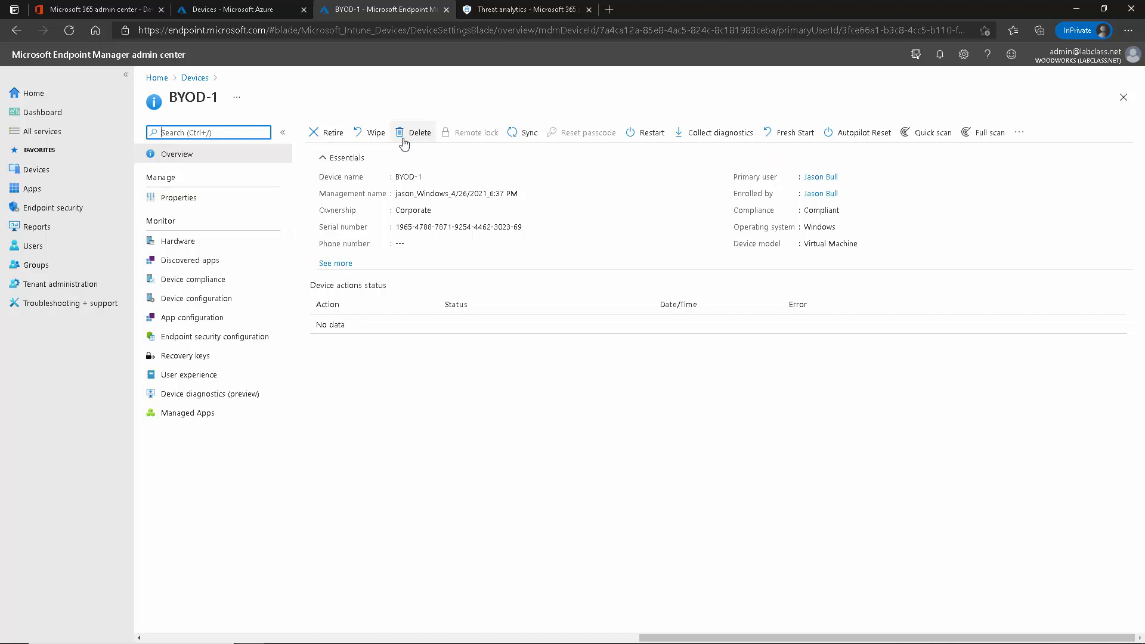
{"action": "left_click", "coordinate": [530, 134]}
{"action": "left_click", "coordinate": [194, 282]}
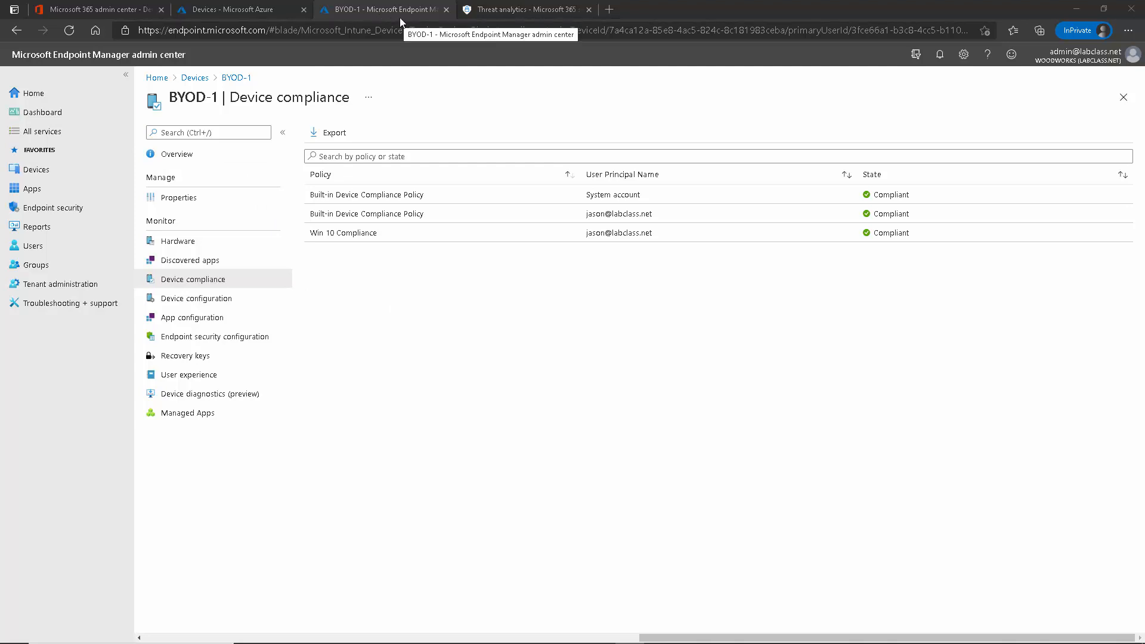
- Review the Windows 10 onboarding instructions in Microsoft 365 security's endpoint settings, and view the device inventory
{"action": "left_click", "coordinate": [495, 11]}
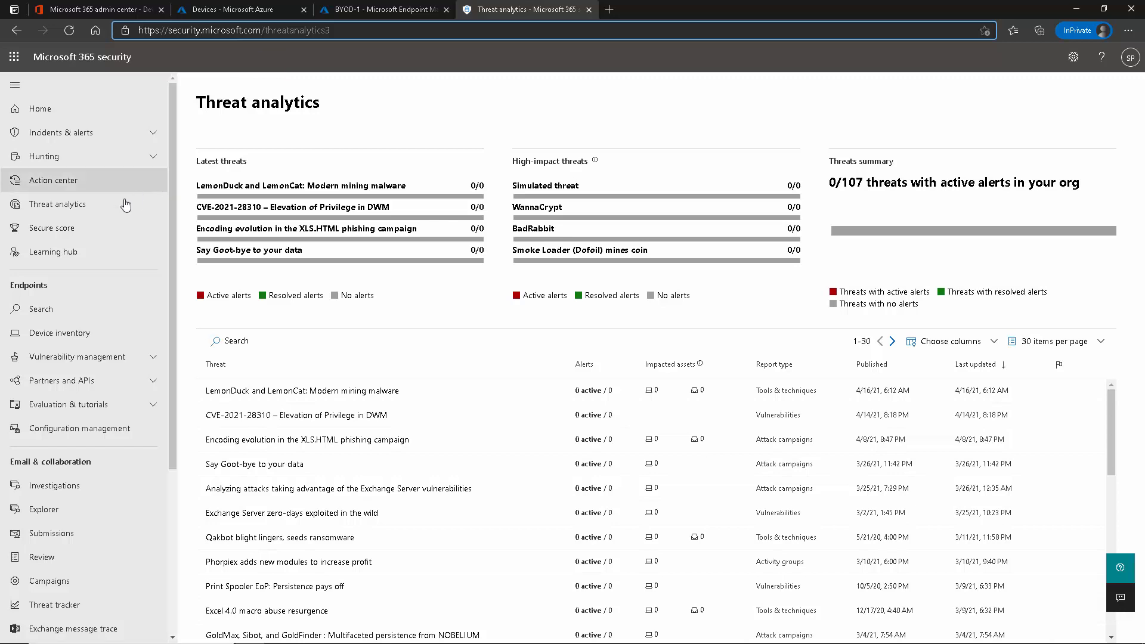
{"action": "scroll", "coordinate": [116, 205], "scroll_direction": "down", "scroll_amount": 4}
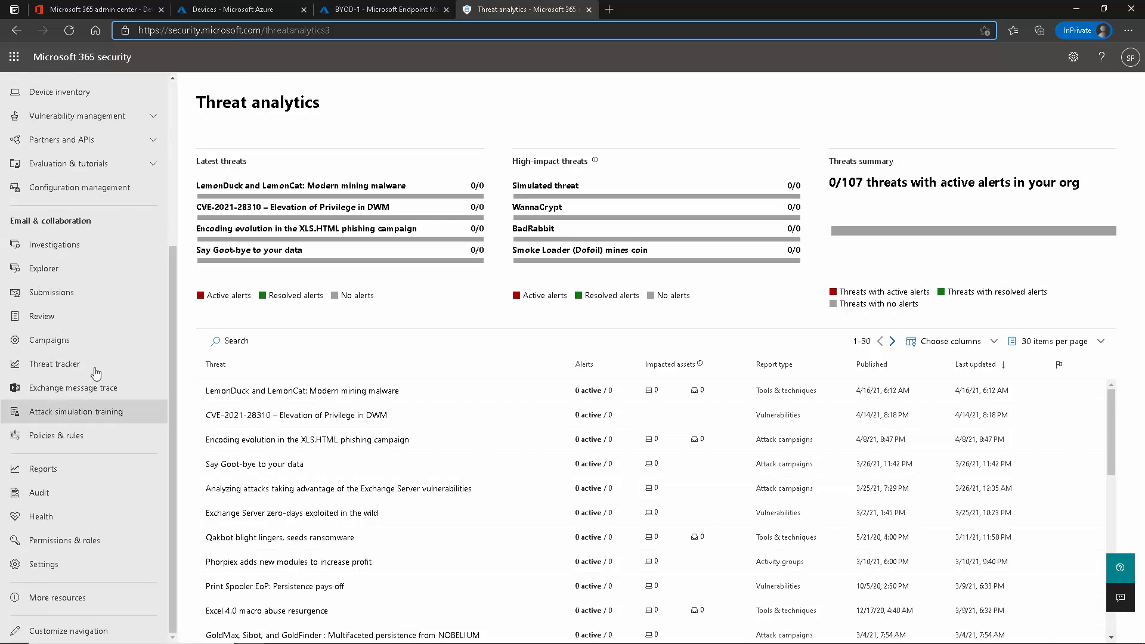
{"action": "left_click", "coordinate": [46, 567]}
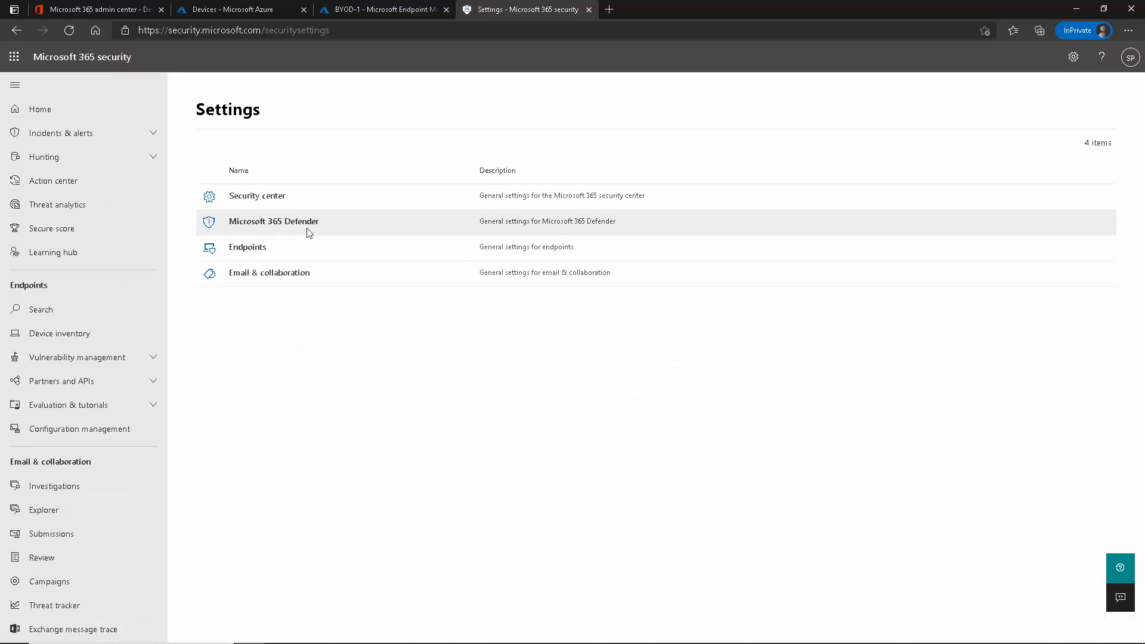
{"action": "left_click", "coordinate": [247, 247]}
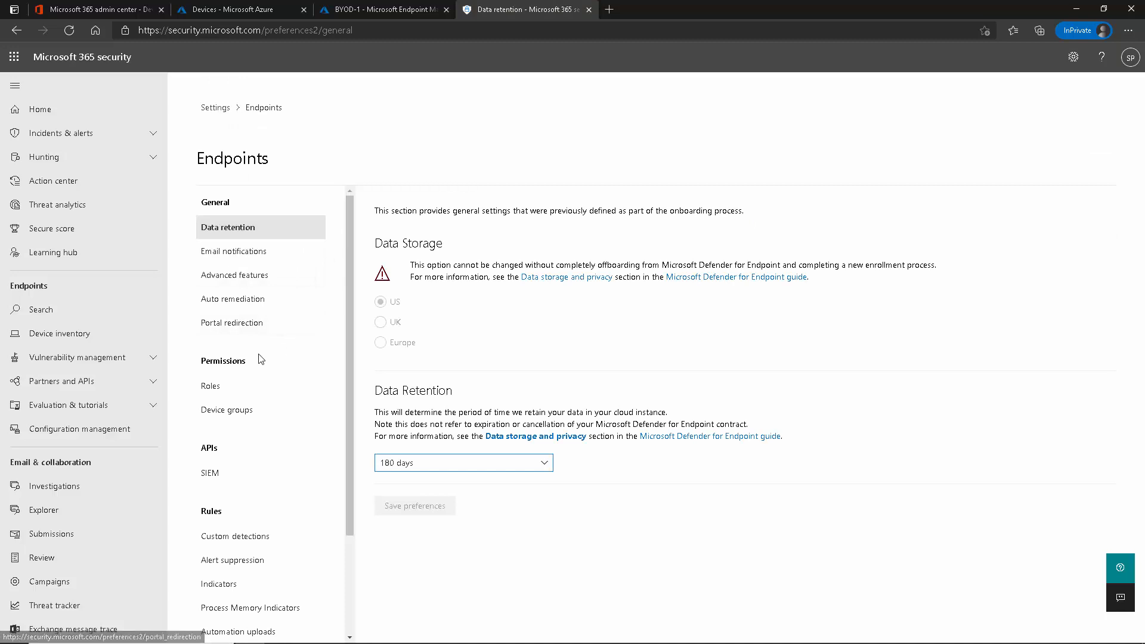
{"action": "scroll", "coordinate": [258, 357], "scroll_direction": "down", "scroll_amount": 2}
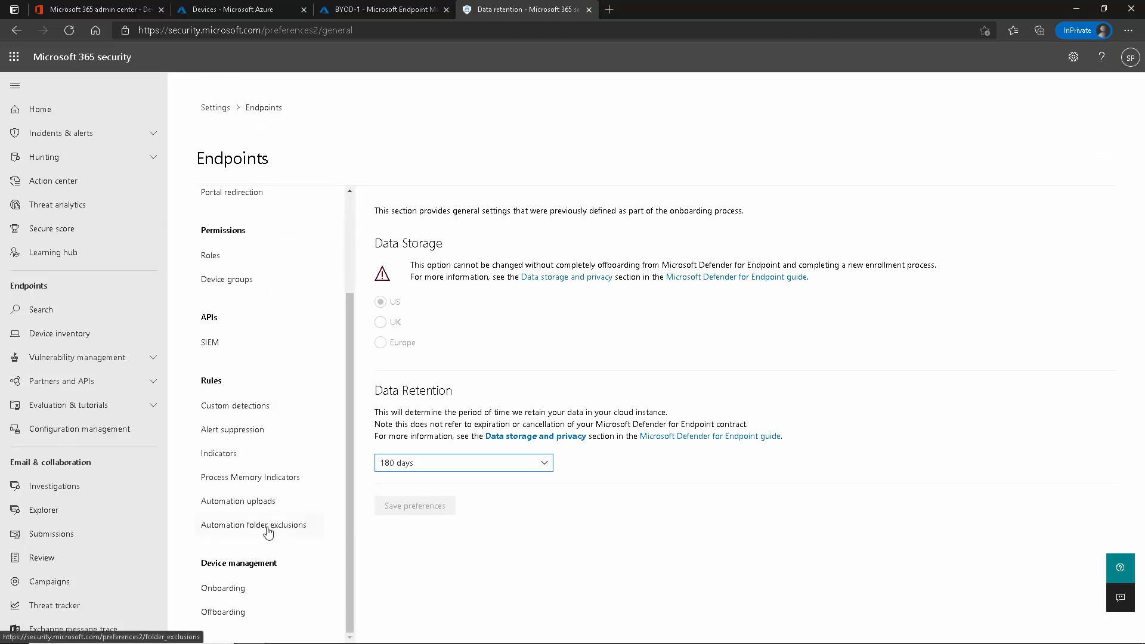
{"action": "left_click", "coordinate": [228, 589]}
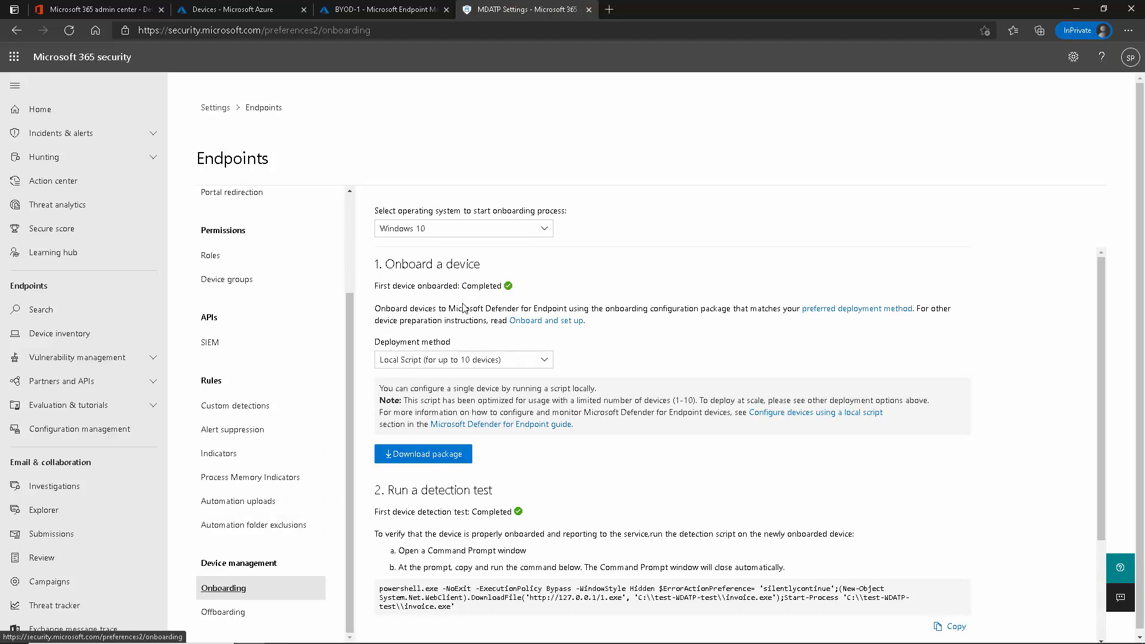
{"action": "left_click_drag", "start_coordinate": [465, 305], "coordinate": [375, 308]}
{"action": "scroll", "coordinate": [506, 422], "scroll_direction": "down", "scroll_amount": 2}
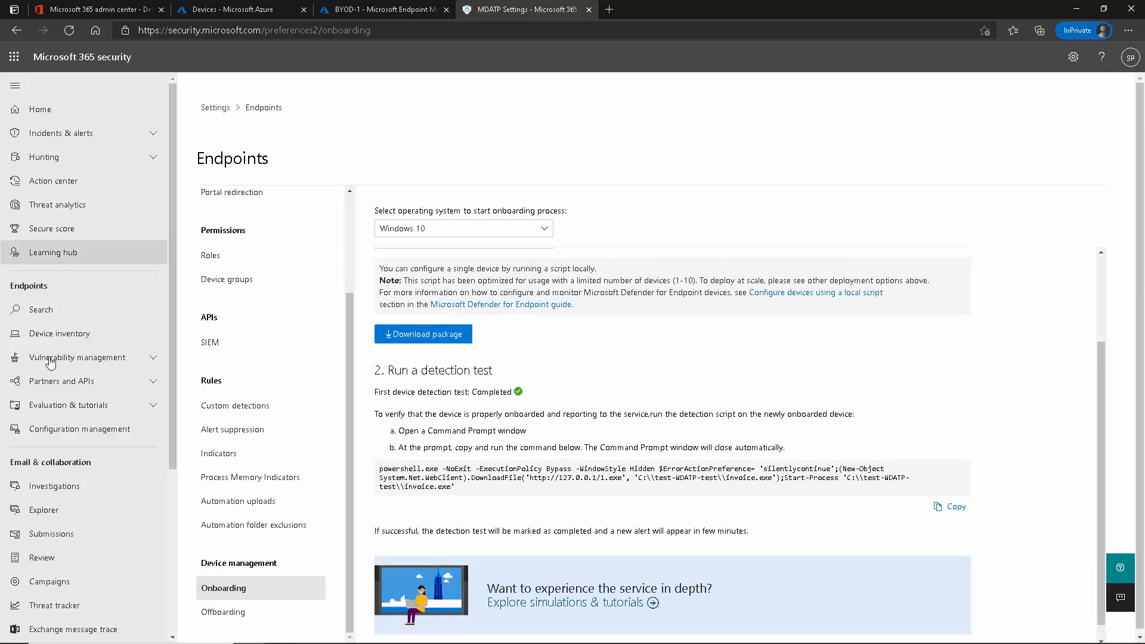
{"action": "left_click", "coordinate": [50, 337]}
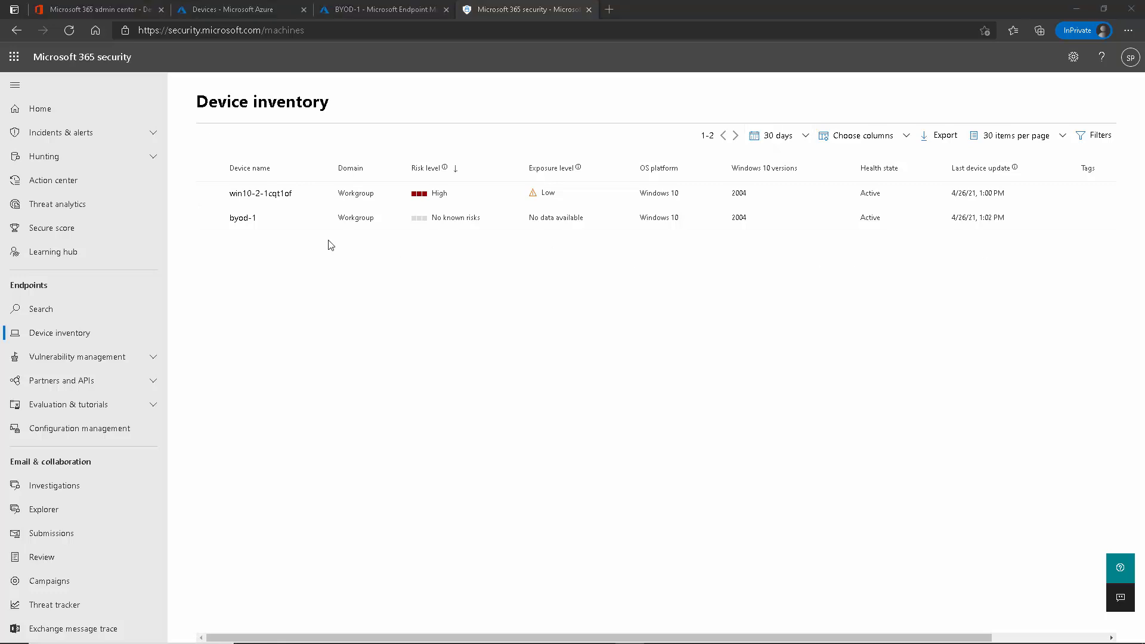
- Return to the Azure portal and open the Security page of the Woodworks Azure Active Directory
{"action": "left_click", "coordinate": [211, 10]}
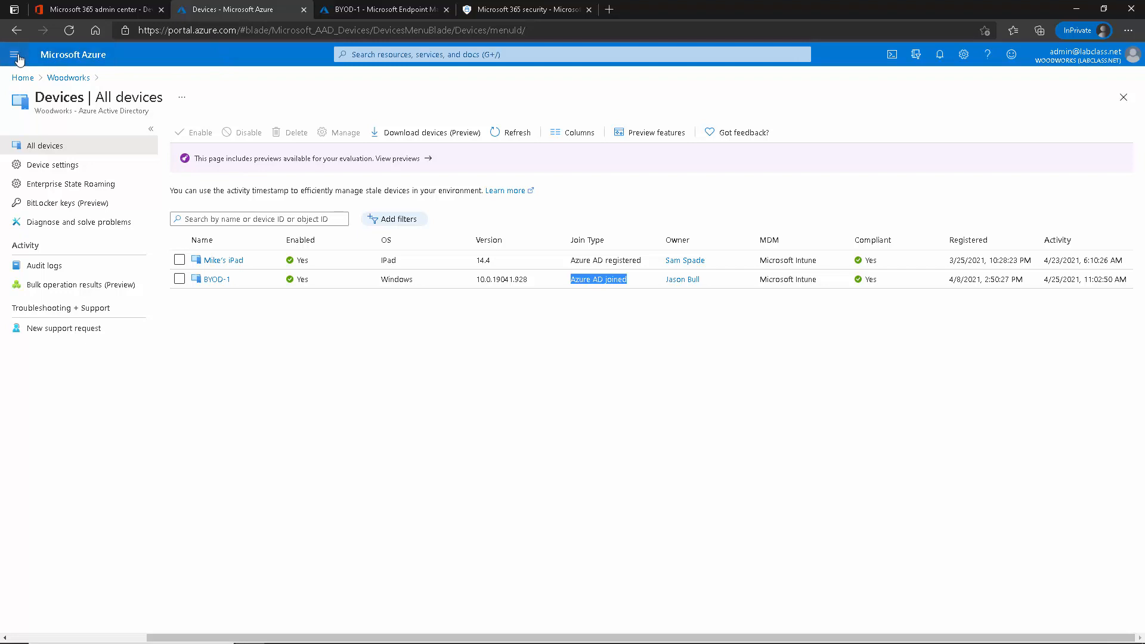
{"action": "left_click", "coordinate": [14, 54]}
{"action": "left_click", "coordinate": [67, 363]}
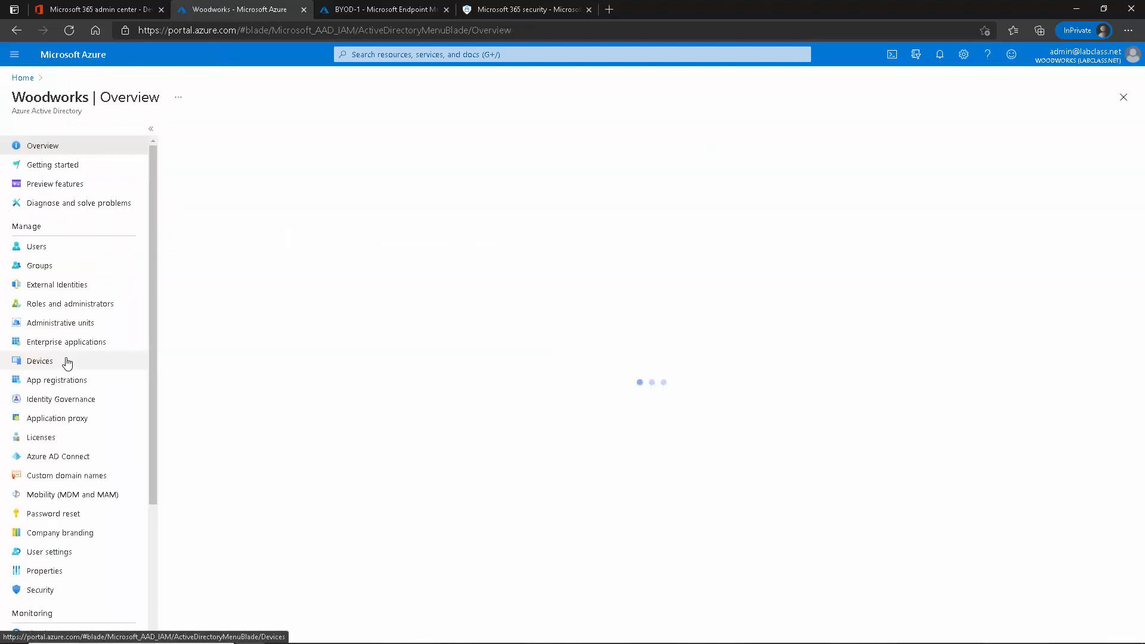
{"action": "scroll", "coordinate": [33, 359], "scroll_direction": "down", "scroll_amount": 3}
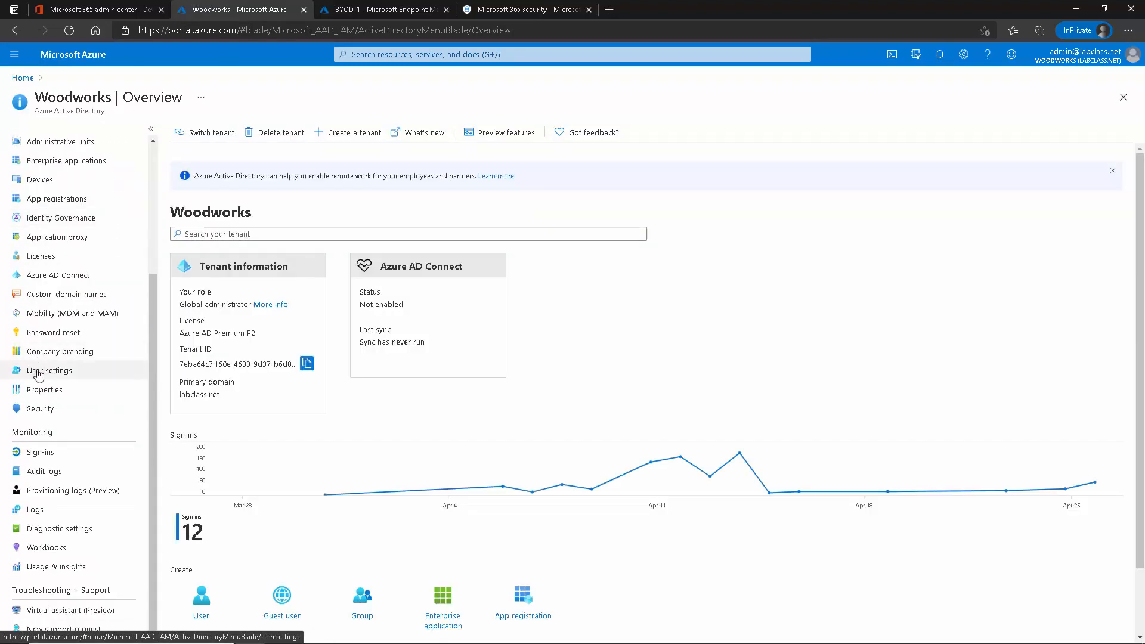
{"action": "left_click", "coordinate": [38, 409]}
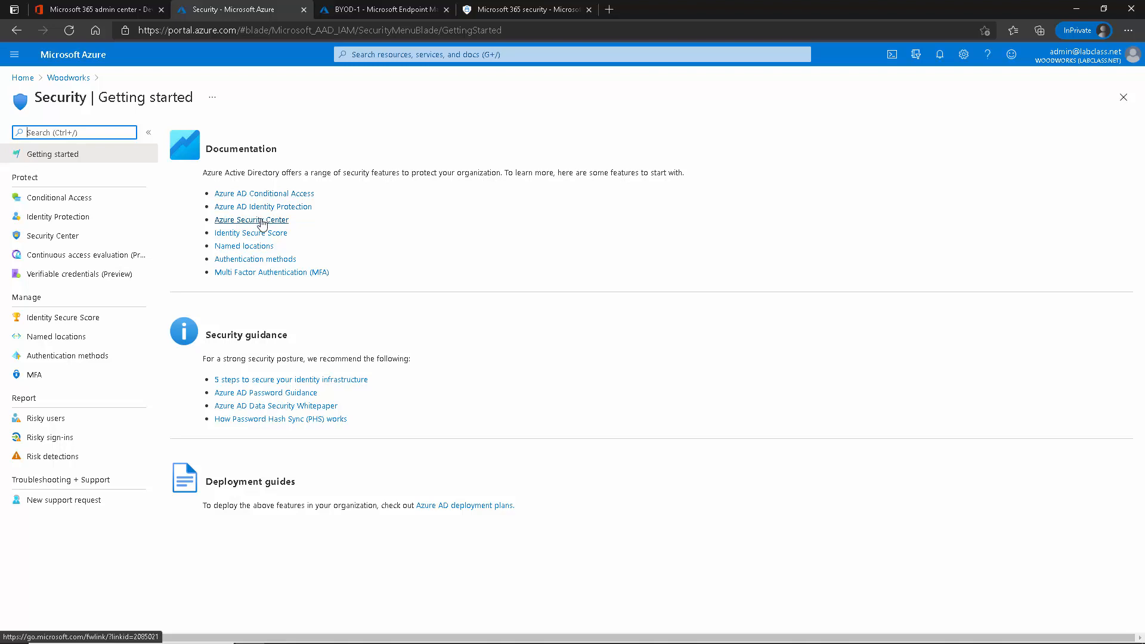
- Skim the Identity Secure Score documentation article and close it
{"action": "left_click", "coordinate": [242, 234]}
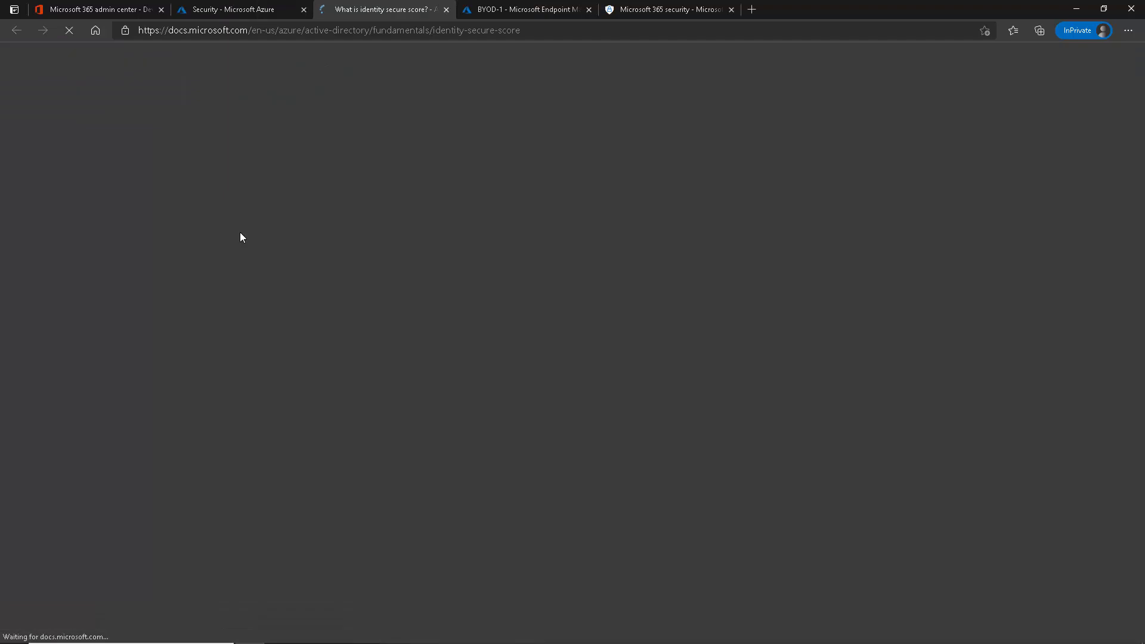
{"action": "scroll", "coordinate": [414, 220], "scroll_direction": "down", "scroll_amount": 4}
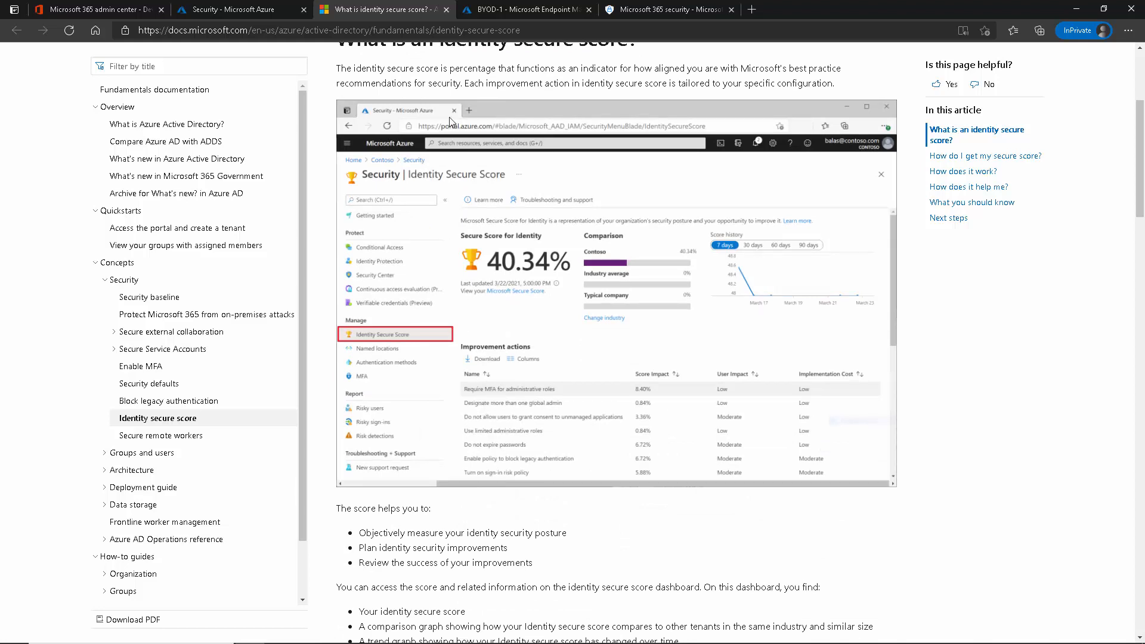
{"action": "left_click", "coordinate": [446, 10]}
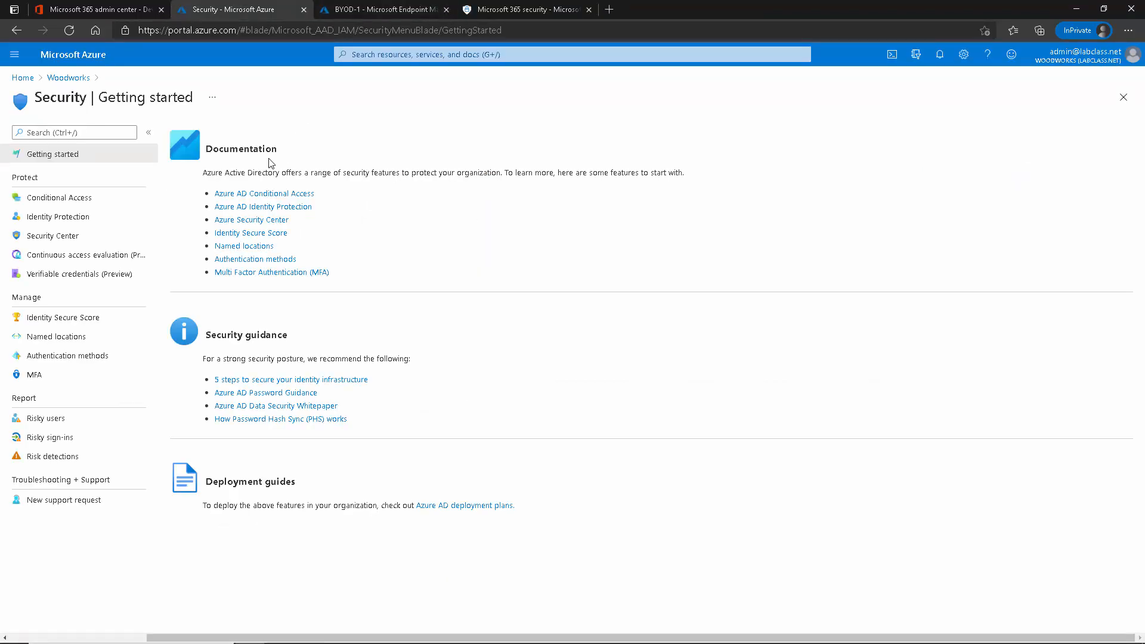
- View the Conditional Access policies, and review Identity Protection's user risk, sign-in risk and MFA registration policies
{"action": "left_click", "coordinate": [67, 199]}
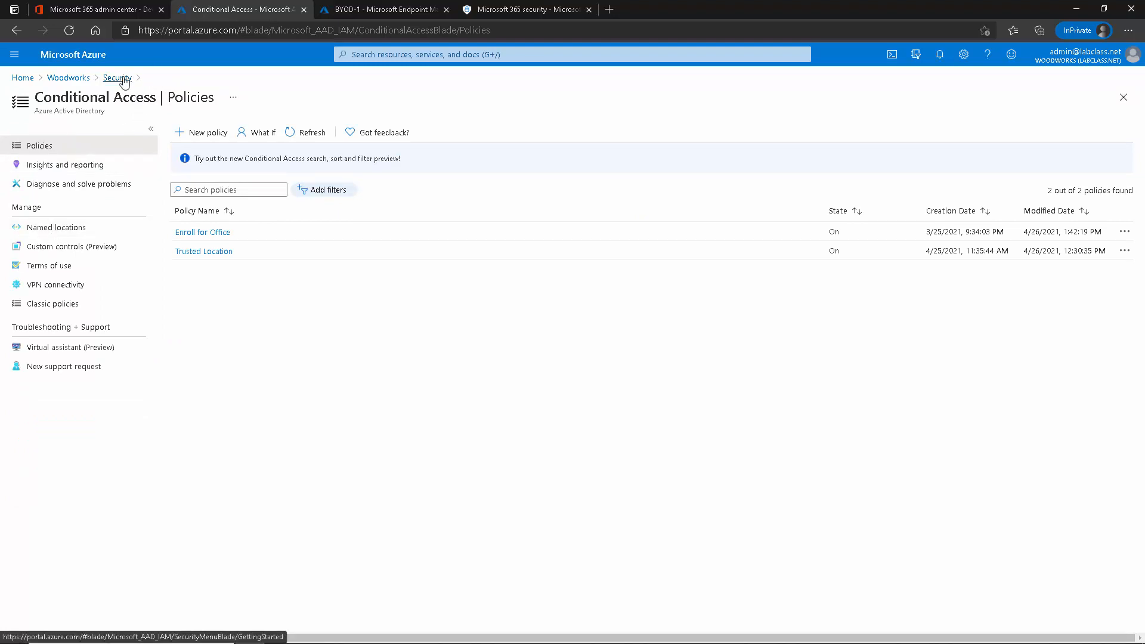
{"action": "left_click", "coordinate": [118, 78]}
{"action": "left_click", "coordinate": [65, 219]}
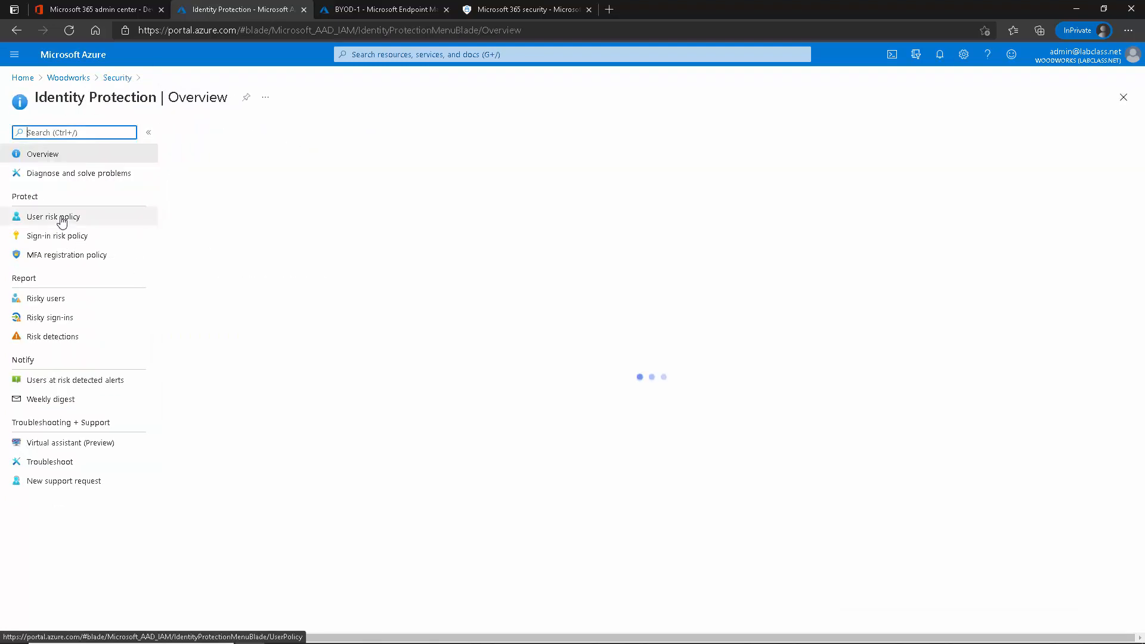
{"action": "left_click", "coordinate": [44, 220]}
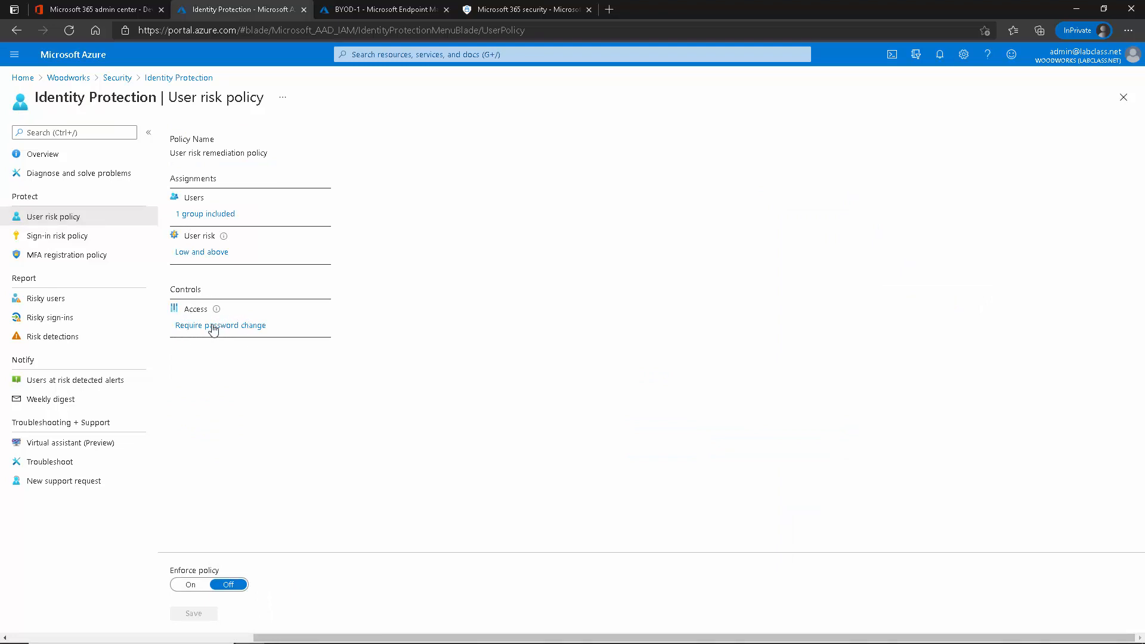
{"action": "left_click", "coordinate": [62, 236]}
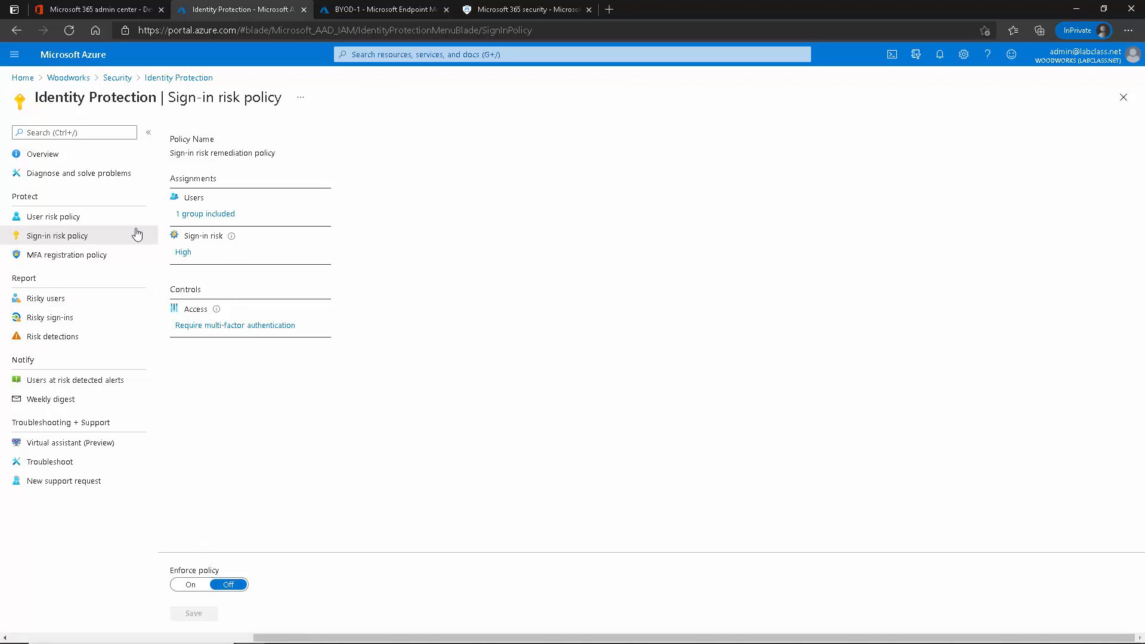
{"action": "left_click", "coordinate": [67, 256]}
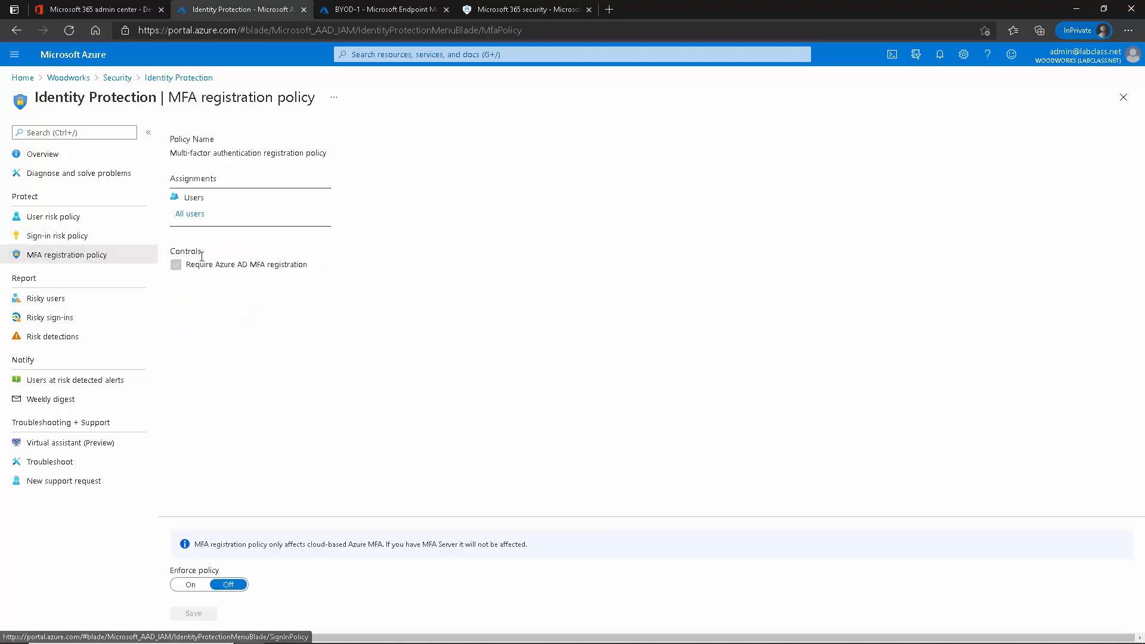
- Review Identity Protection's risky users, risky sign-ins and risk detections reports, and view the details of the most recent detection
{"action": "left_click", "coordinate": [39, 304]}
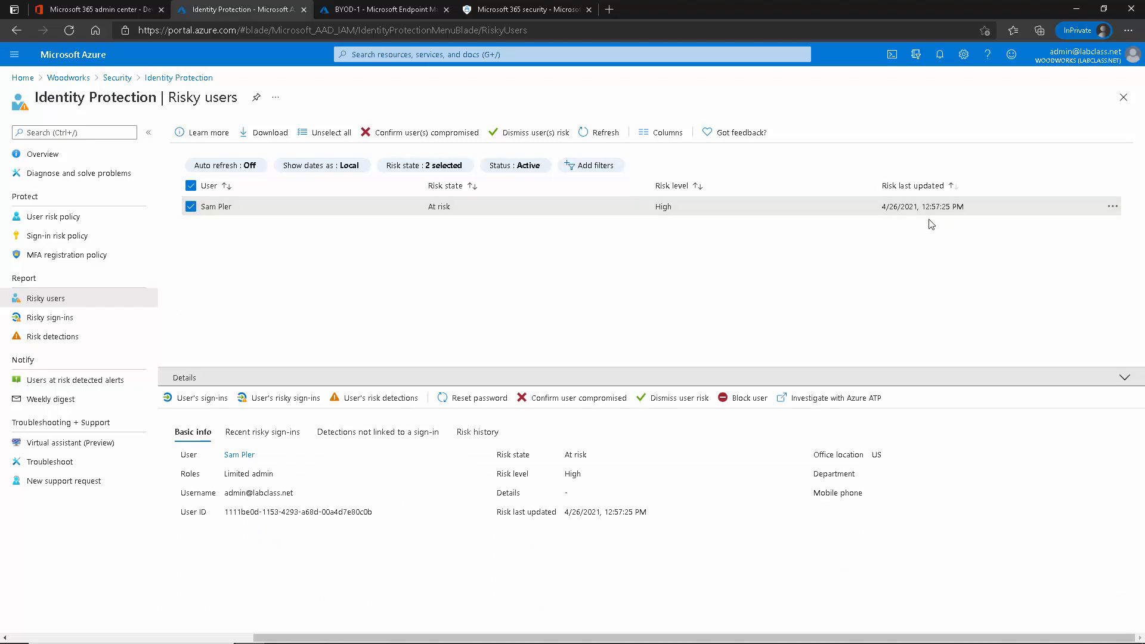
{"action": "mouse_move", "coordinate": [1068, 638]}
{"action": "left_click", "coordinate": [37, 321]}
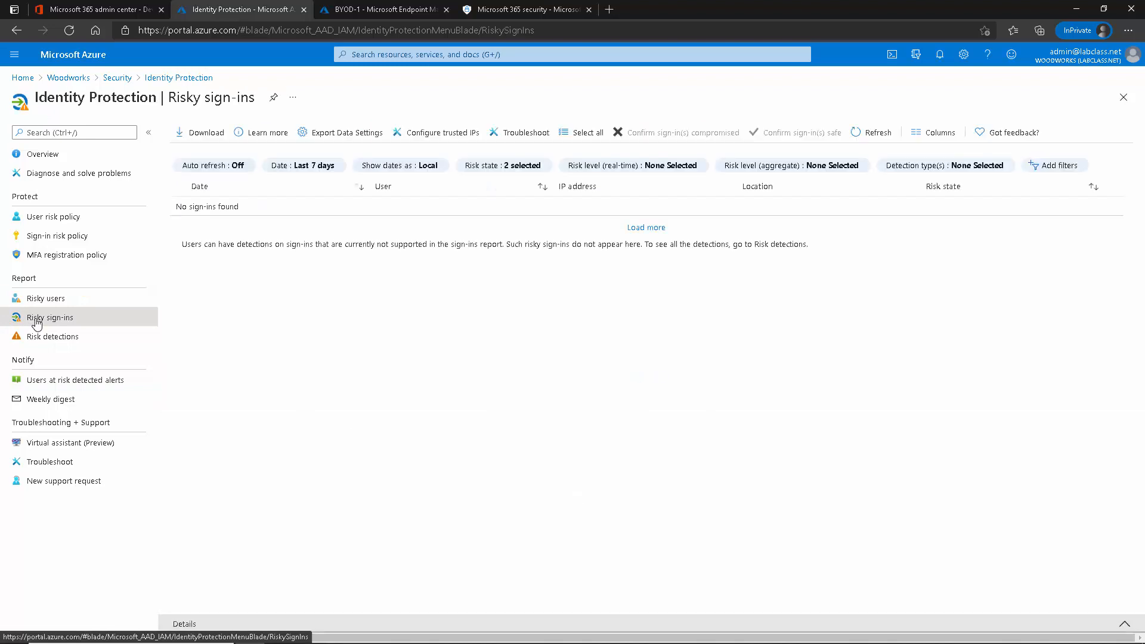
{"action": "left_click", "coordinate": [40, 336]}
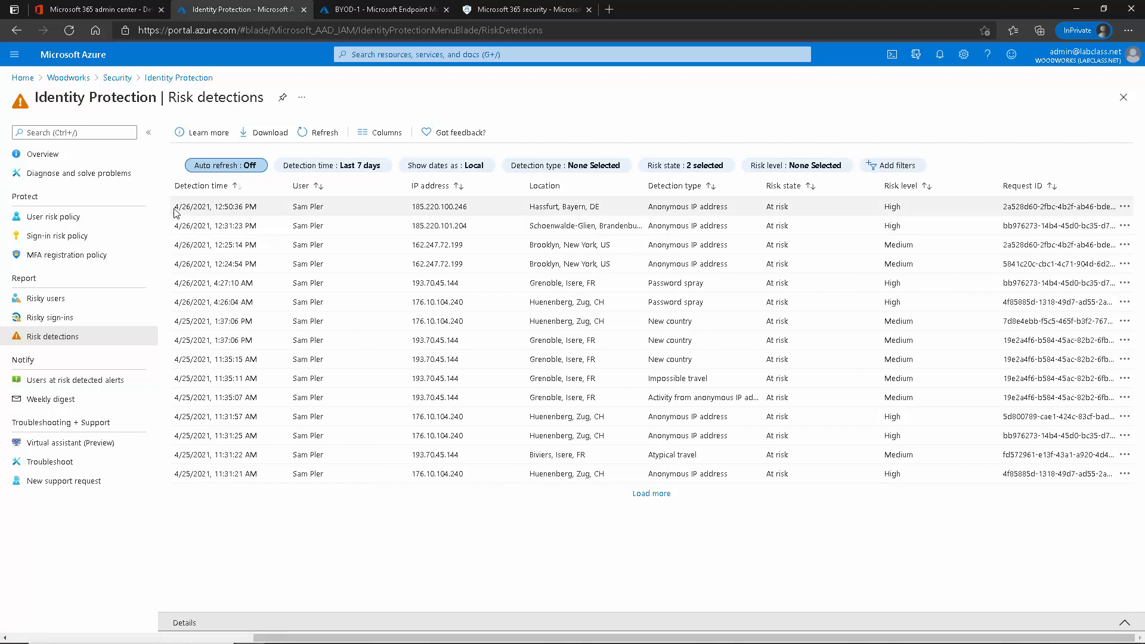
{"action": "left_click_drag", "start_coordinate": [173, 208], "coordinate": [198, 254]}
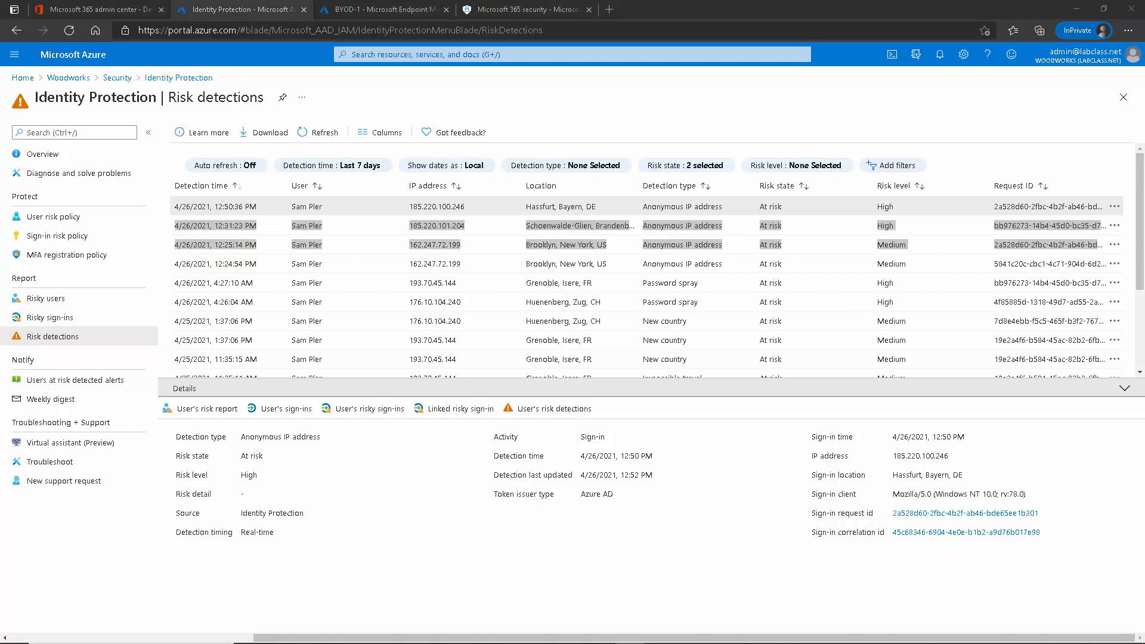
- Return to the Security page, skim the Authentication methods documentation article and close it
{"action": "left_click", "coordinate": [111, 82]}
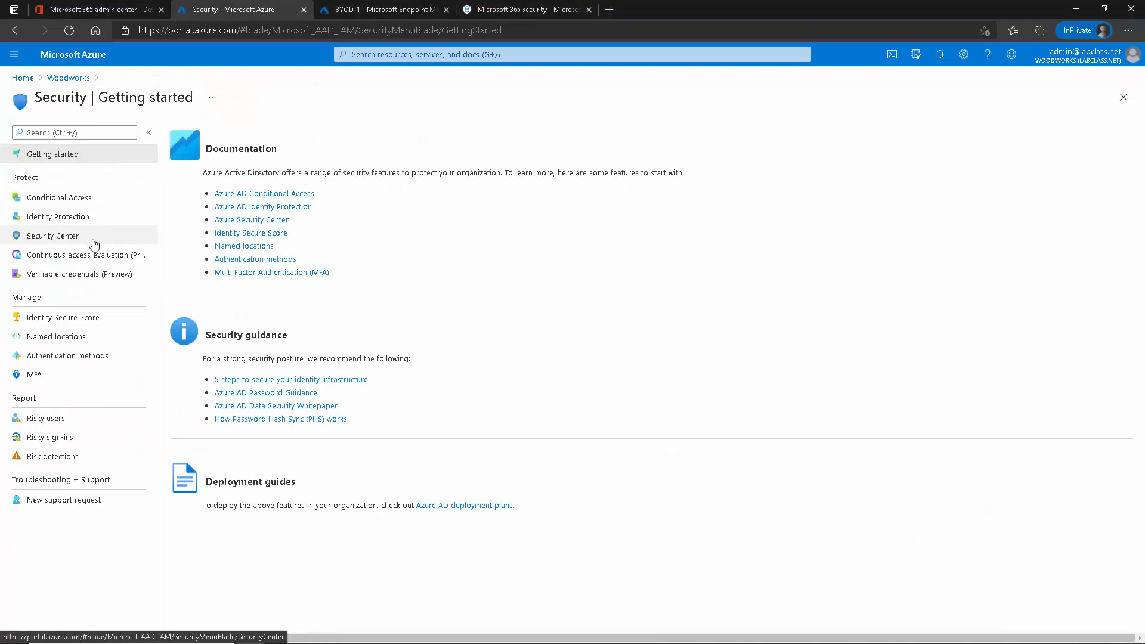
{"action": "left_click", "coordinate": [232, 263]}
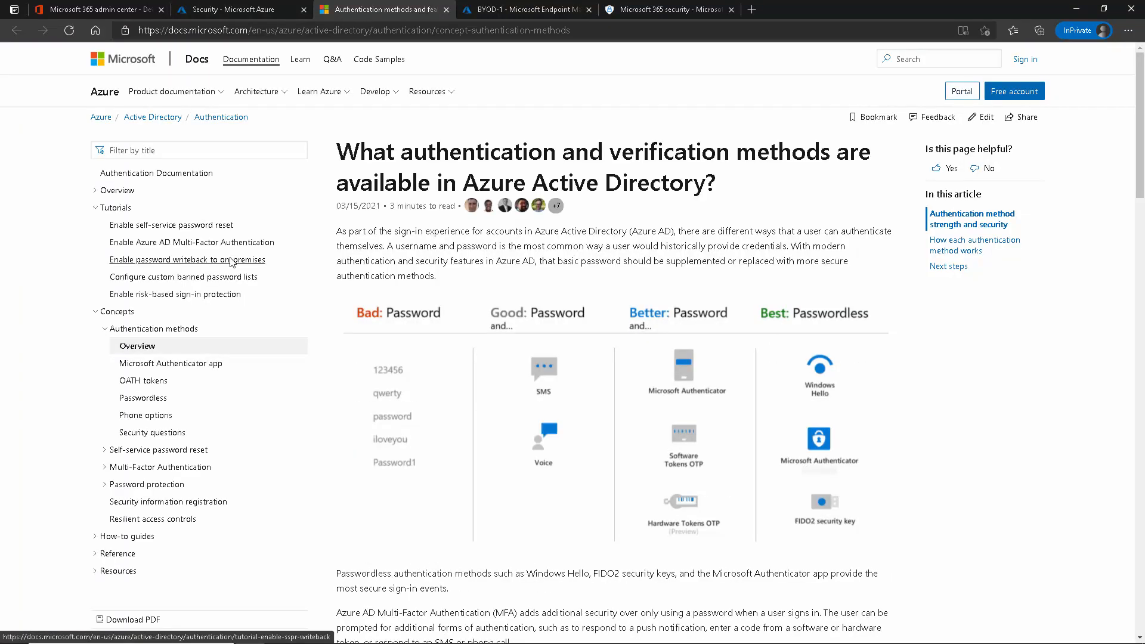
{"action": "left_click", "coordinate": [447, 10]}
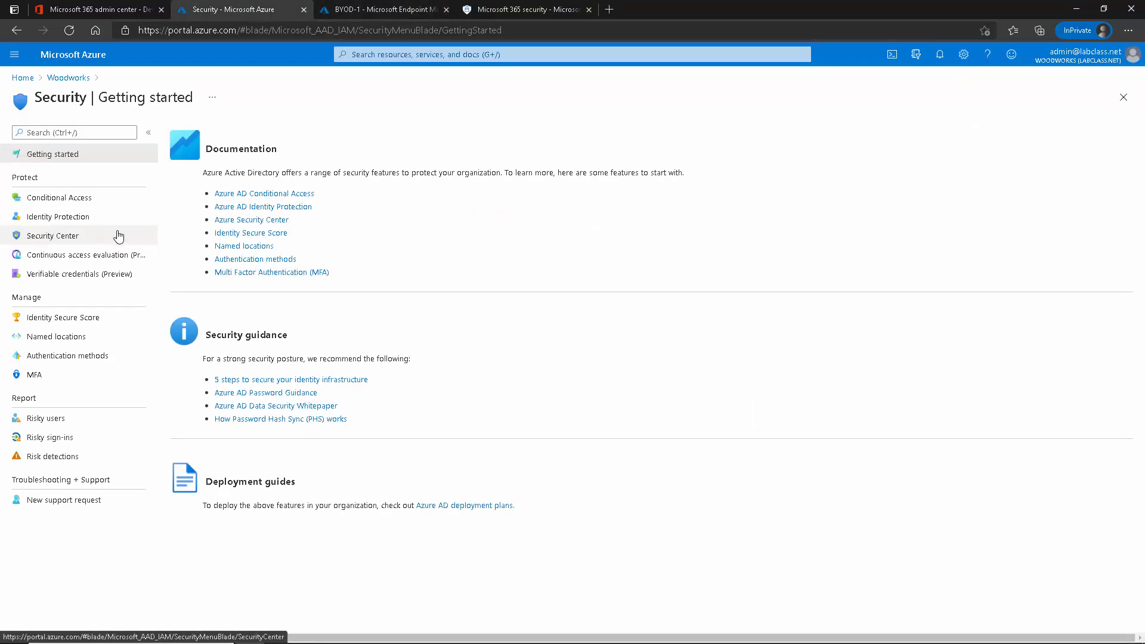
- Review the authentication methods policies, including the Microsoft Authenticator details, and the password protection settings with the lockout threshold description
{"action": "left_click_drag", "start_coordinate": [20, 297], "coordinate": [42, 301]}
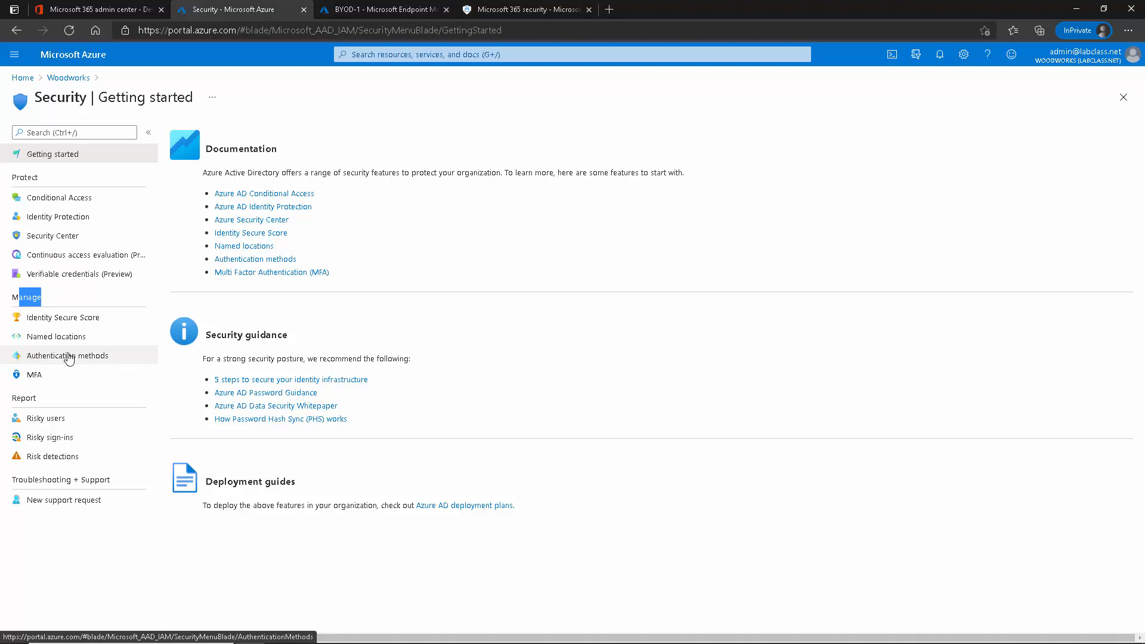
{"action": "left_click", "coordinate": [69, 357]}
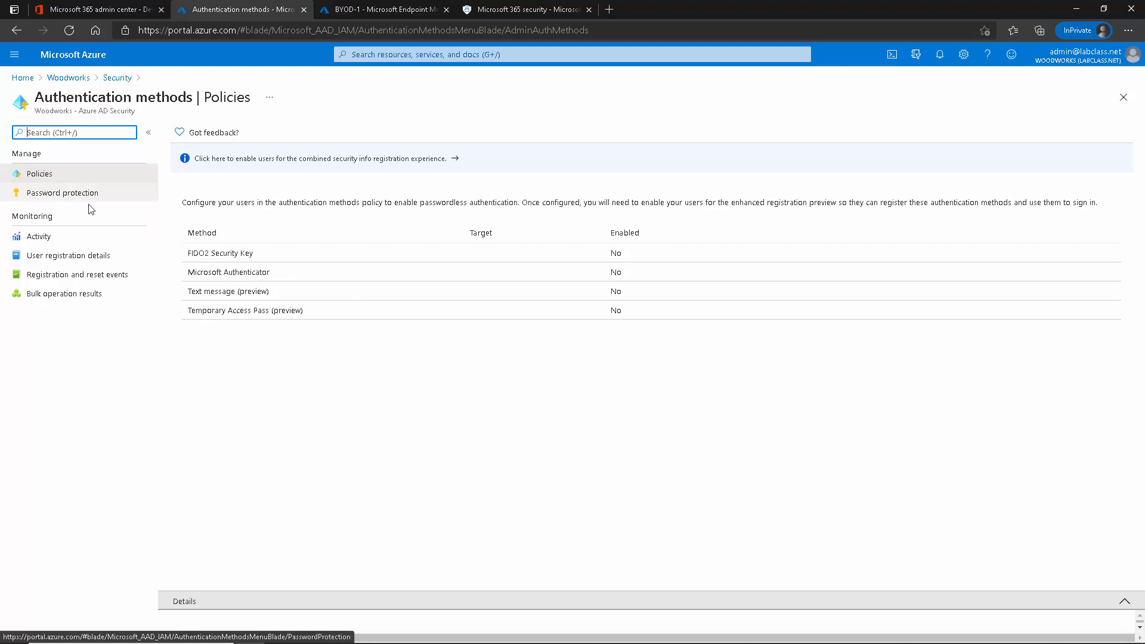
{"action": "left_click", "coordinate": [202, 276]}
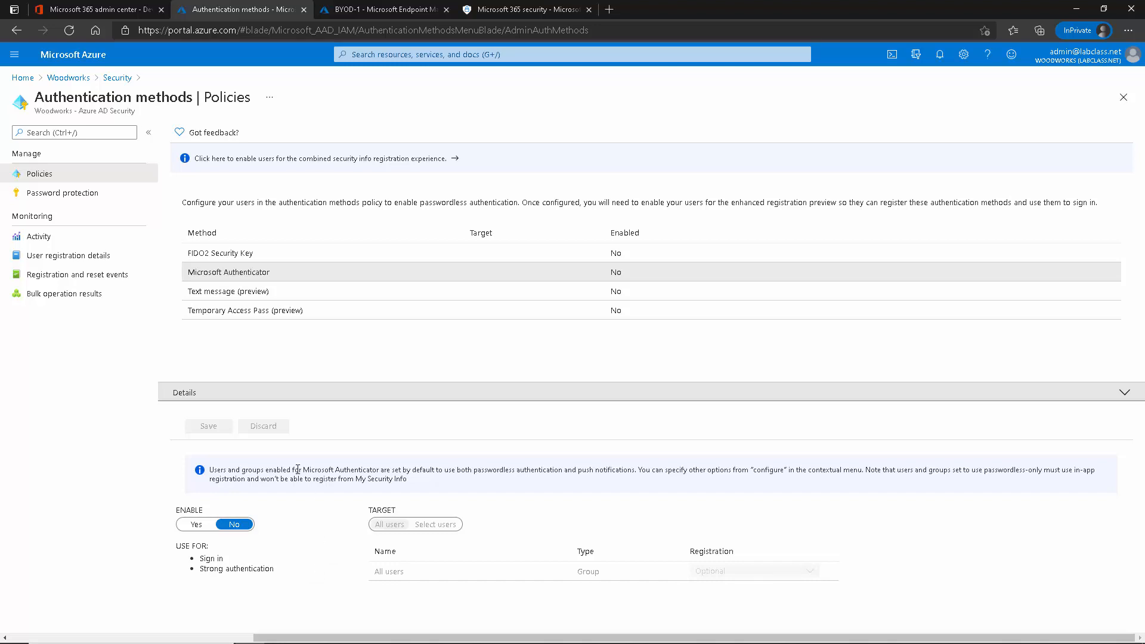
{"action": "left_click", "coordinate": [53, 193]}
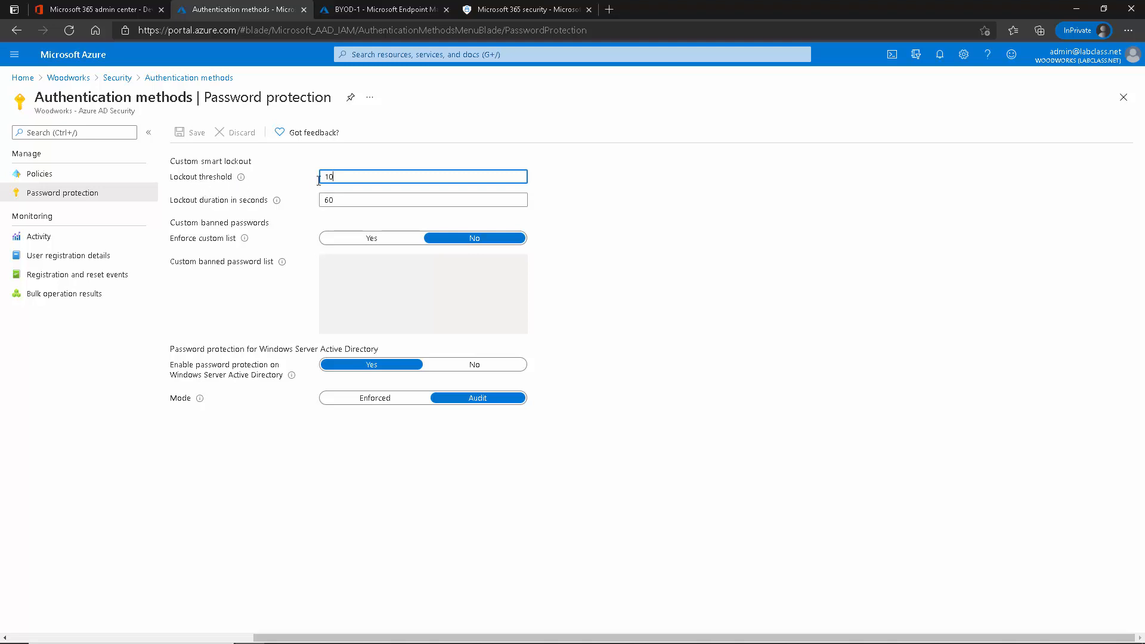
{"action": "mouse_move", "coordinate": [239, 179]}
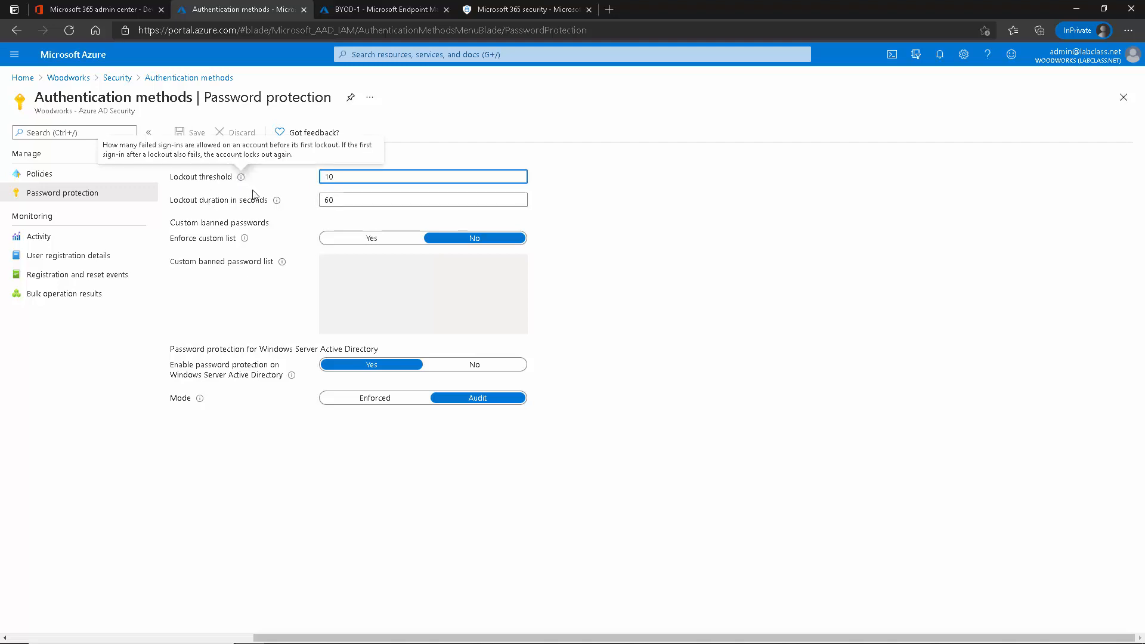
{"action": "mouse_move", "coordinate": [248, 245]}
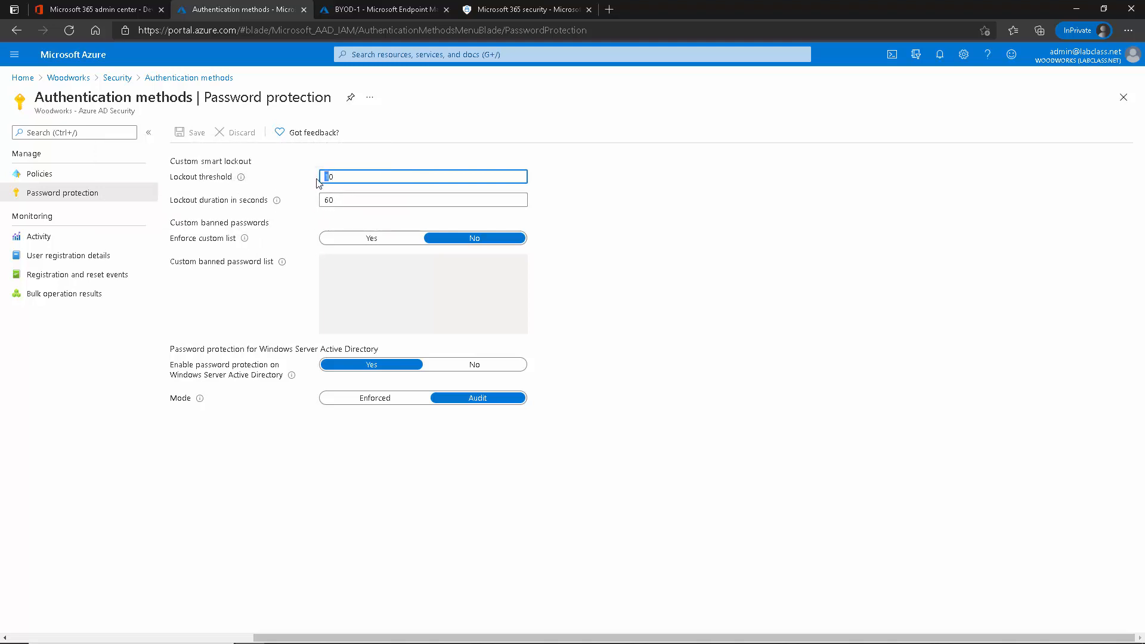
- Try a custom smart lockout threshold of 3, and discard the unsaved edits by returning to the Security page
{"action": "left_click_drag", "start_coordinate": [351, 178], "coordinate": [283, 189]}
{"action": "type", "text": "3"}
{"action": "key", "text": "Tab"}
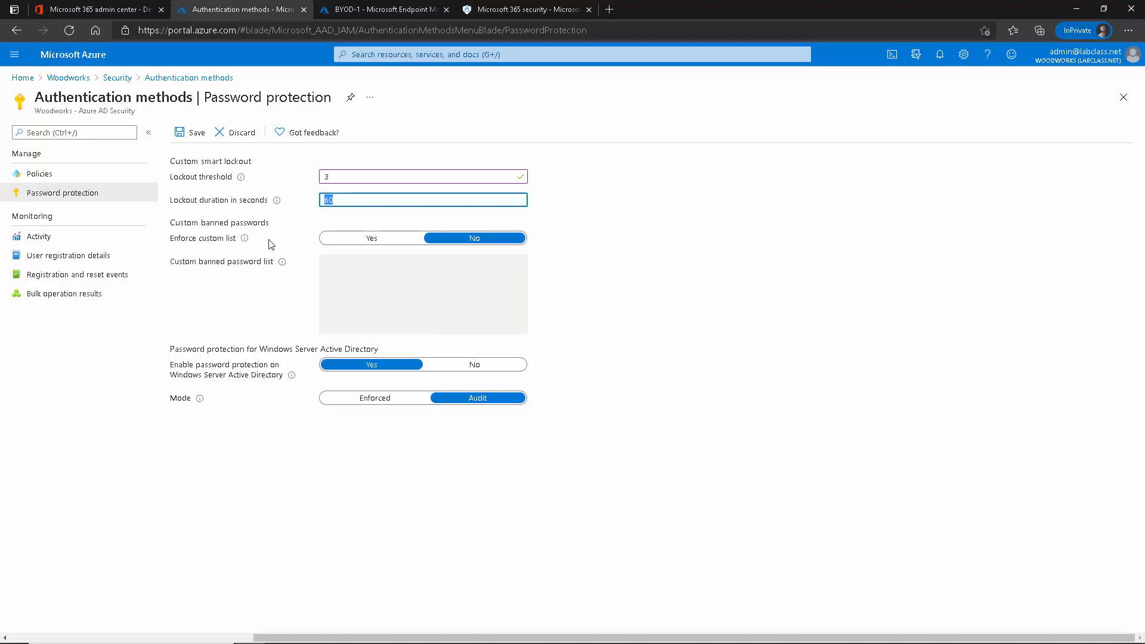
{"action": "left_click_drag", "start_coordinate": [201, 223], "coordinate": [263, 225]}
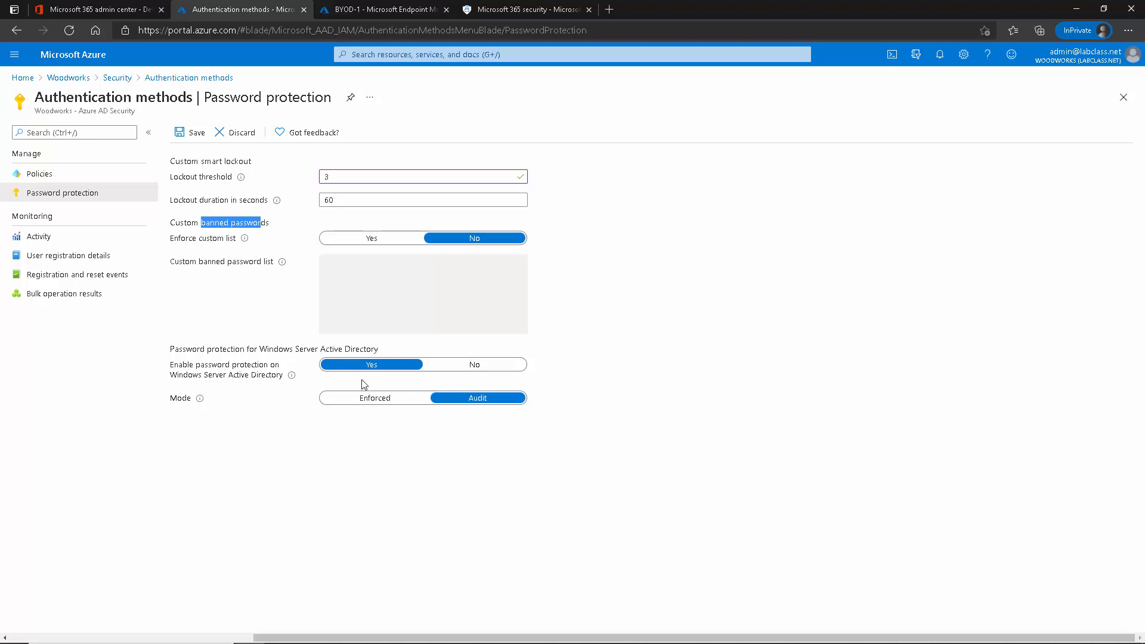
{"action": "left_click", "coordinate": [122, 81]}
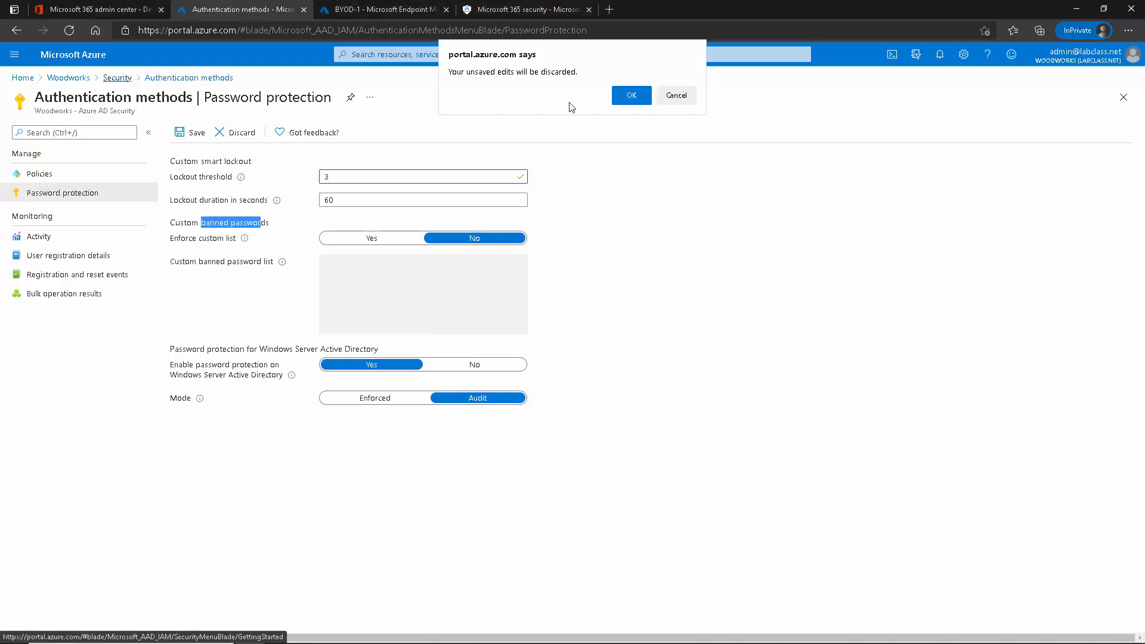
{"action": "left_click", "coordinate": [631, 96]}
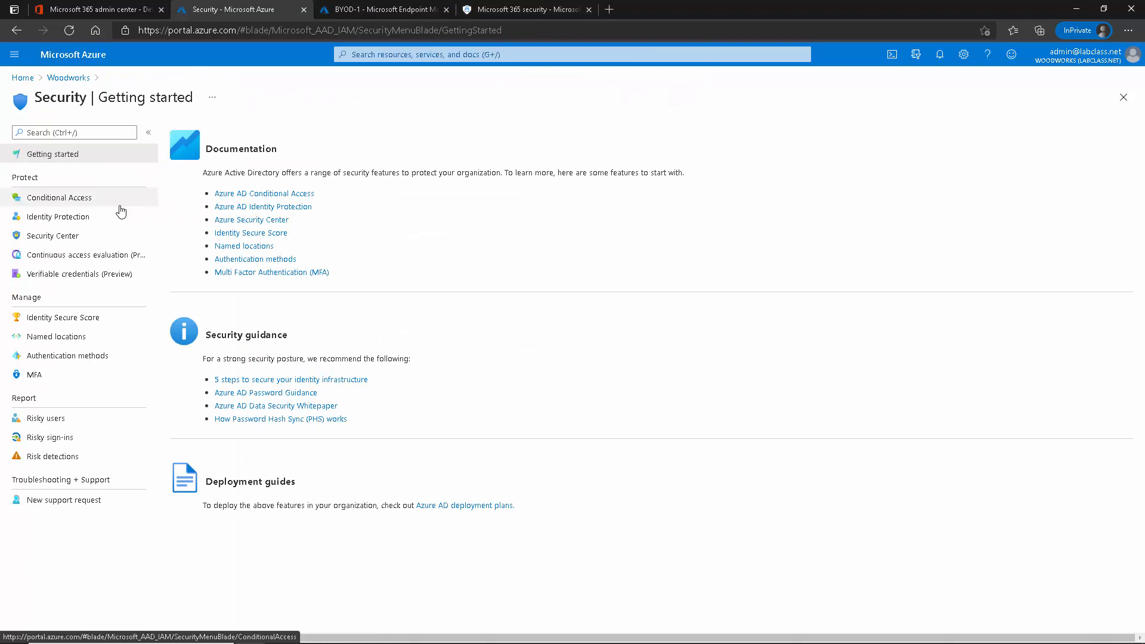
- View the account lockout settings of Multi-Factor Authentication
{"action": "left_click", "coordinate": [40, 376]}
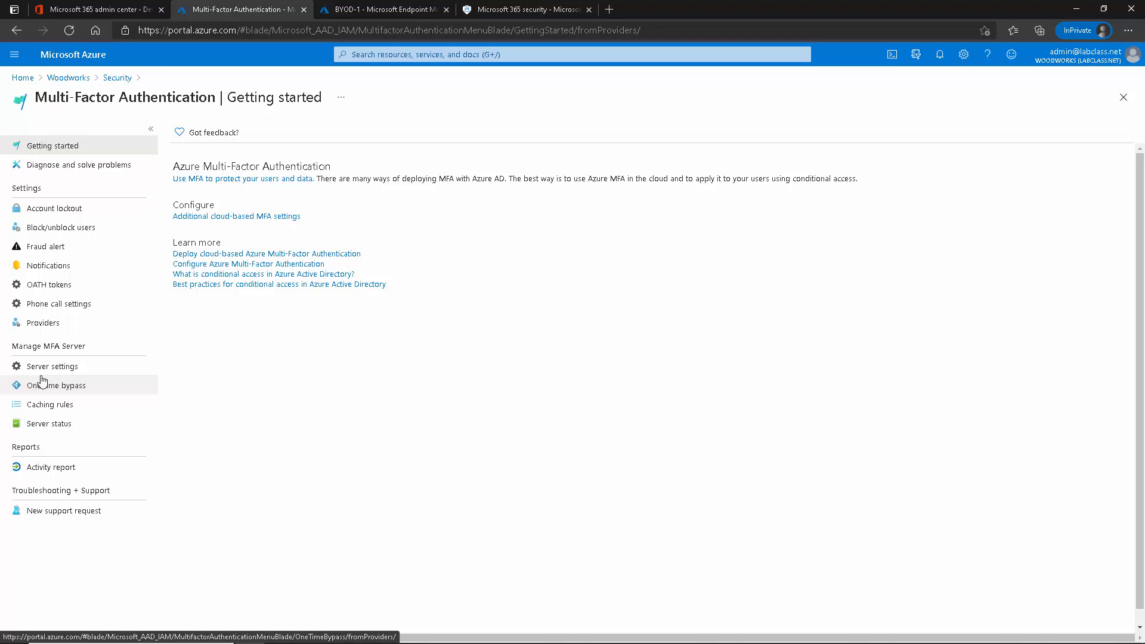
{"action": "left_click", "coordinate": [60, 210]}
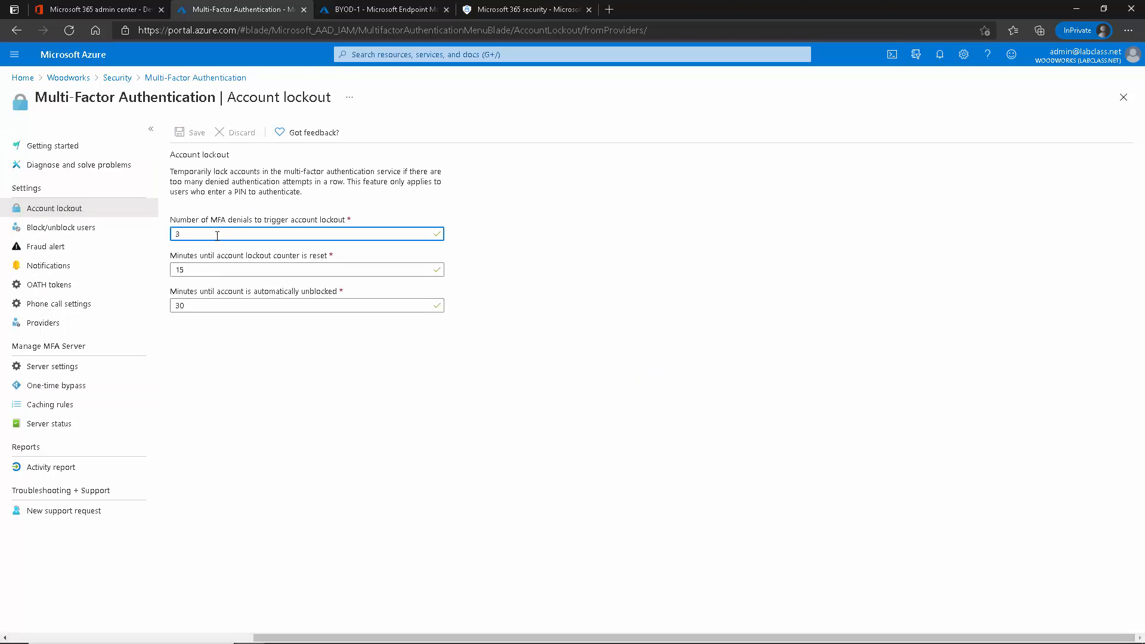
{"action": "left_click", "coordinate": [192, 268]}
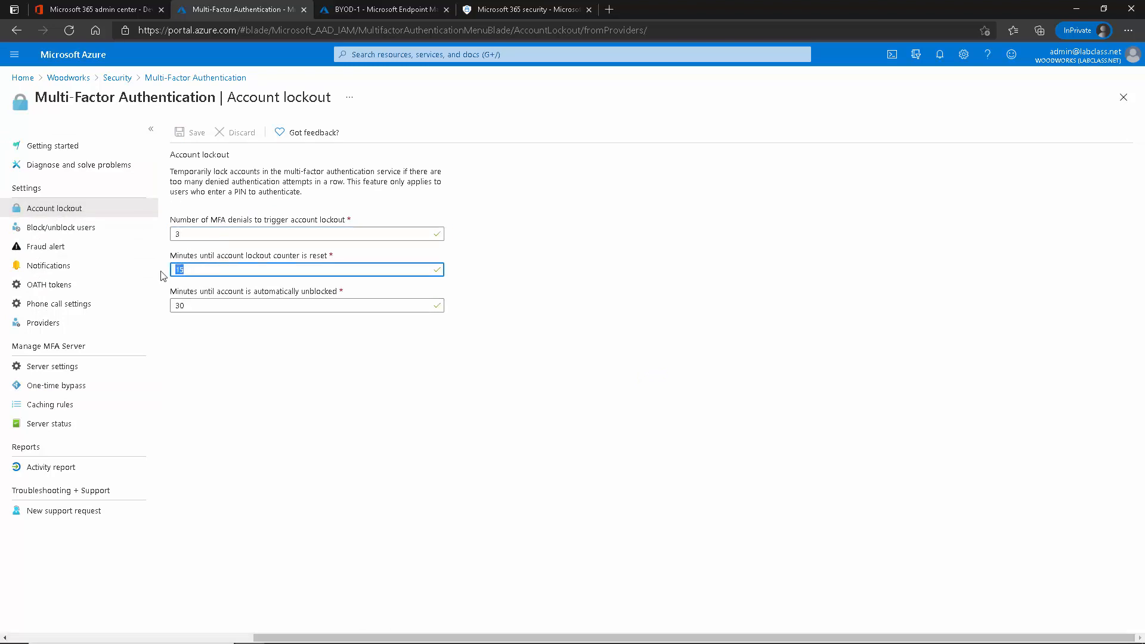
- View the MFA blocked users list and the form for blocking a user, and close the form without adding anyone
{"action": "left_click", "coordinate": [67, 232]}
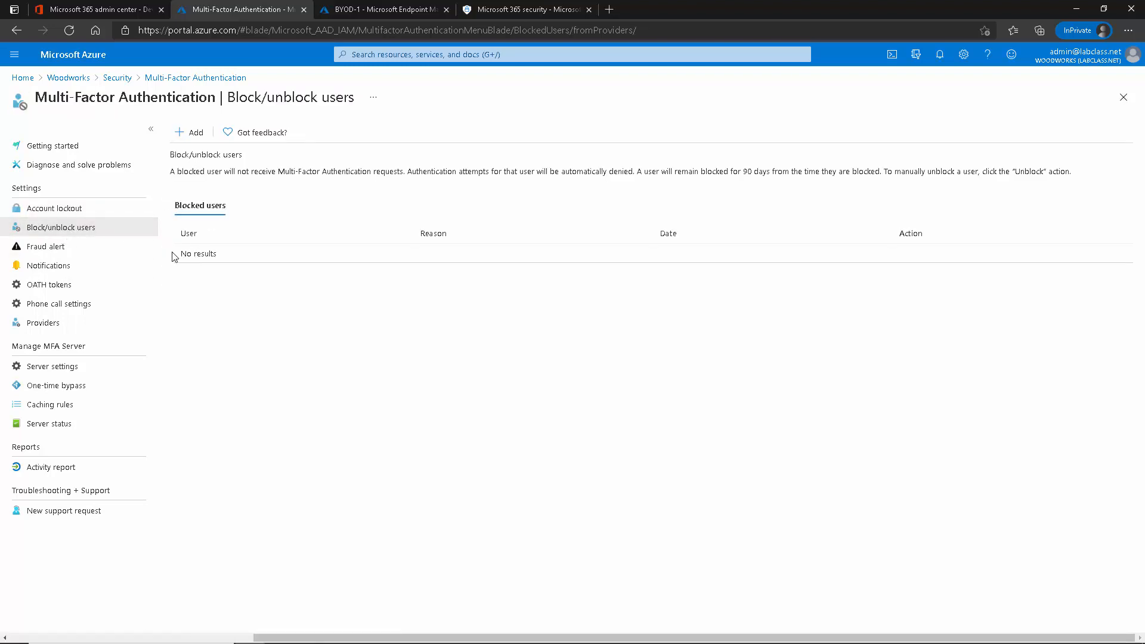
{"action": "left_click", "coordinate": [191, 133]}
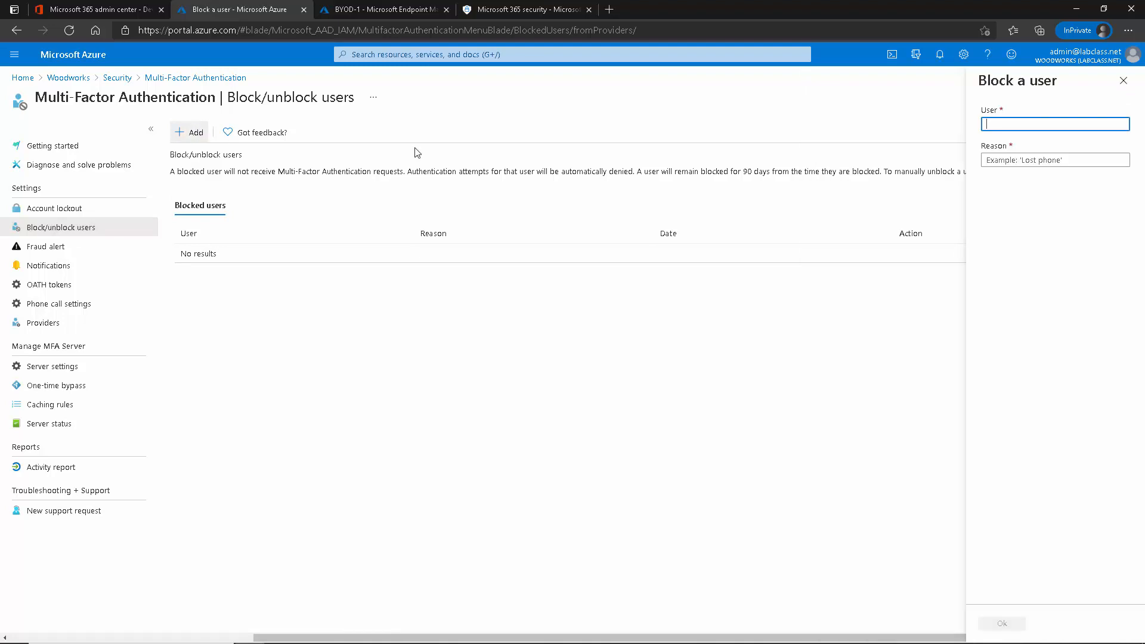
{"action": "left_click_drag", "start_coordinate": [720, 172], "coordinate": [778, 172]}
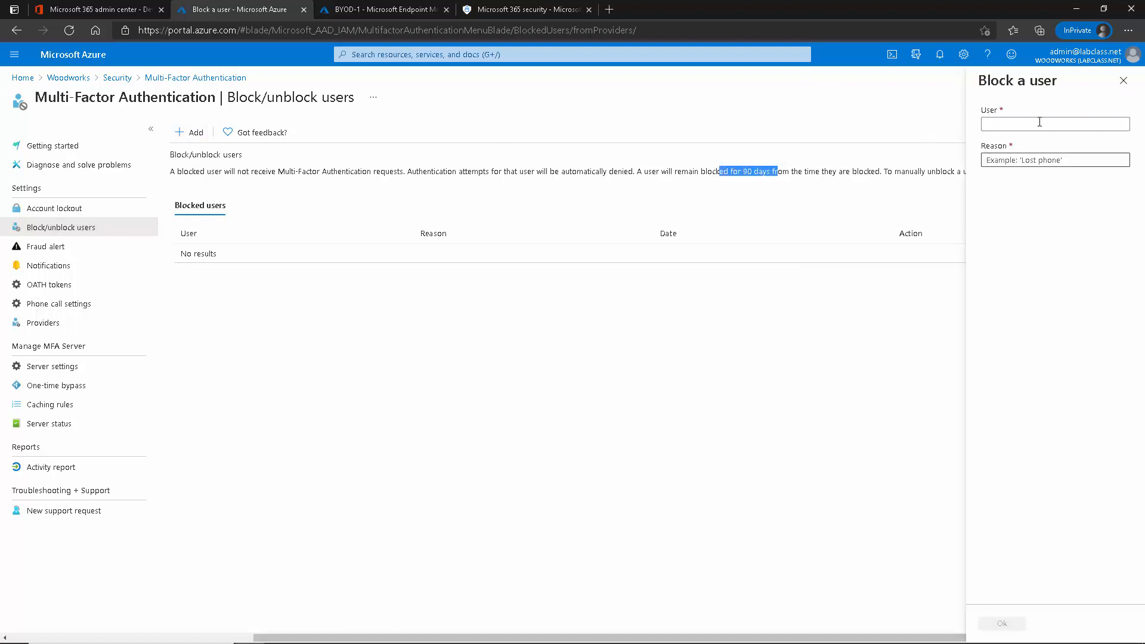
{"action": "left_click", "coordinate": [1124, 81]}
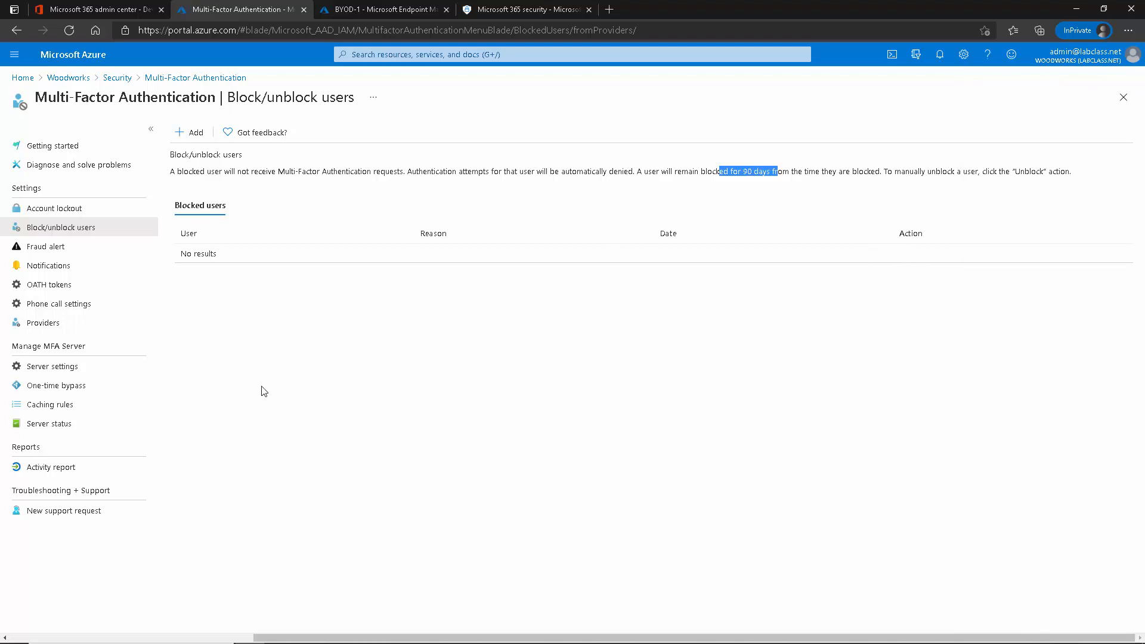
- Review the MFA fraud alert settings, the blocked users list and the notification recipient settings
{"action": "left_click", "coordinate": [43, 246]}
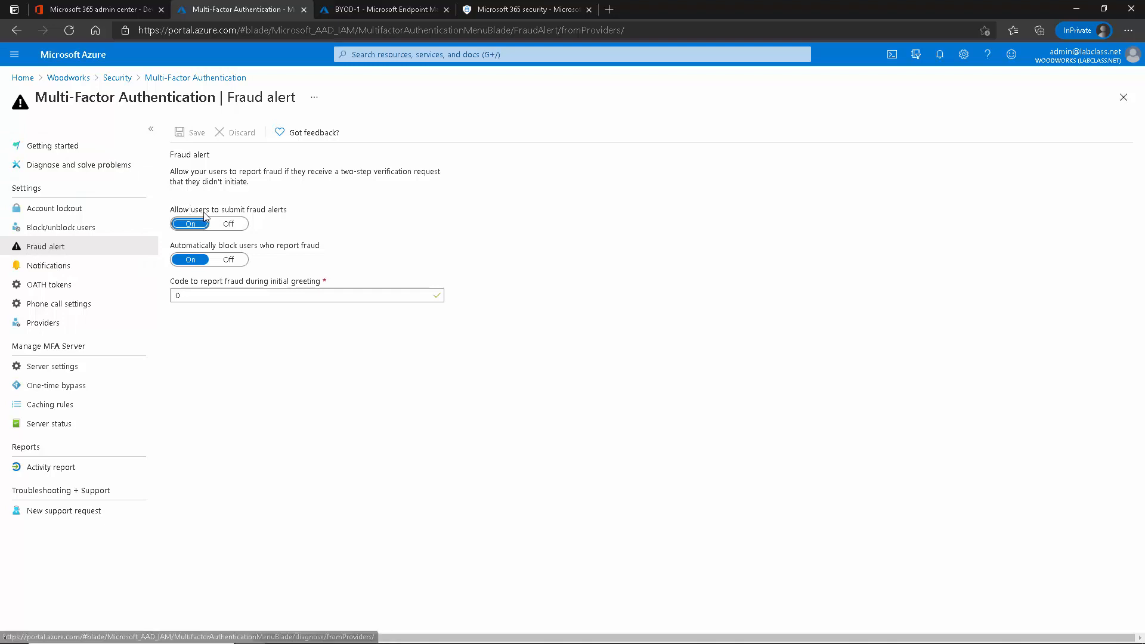
{"action": "left_click_drag", "start_coordinate": [207, 210], "coordinate": [277, 210]}
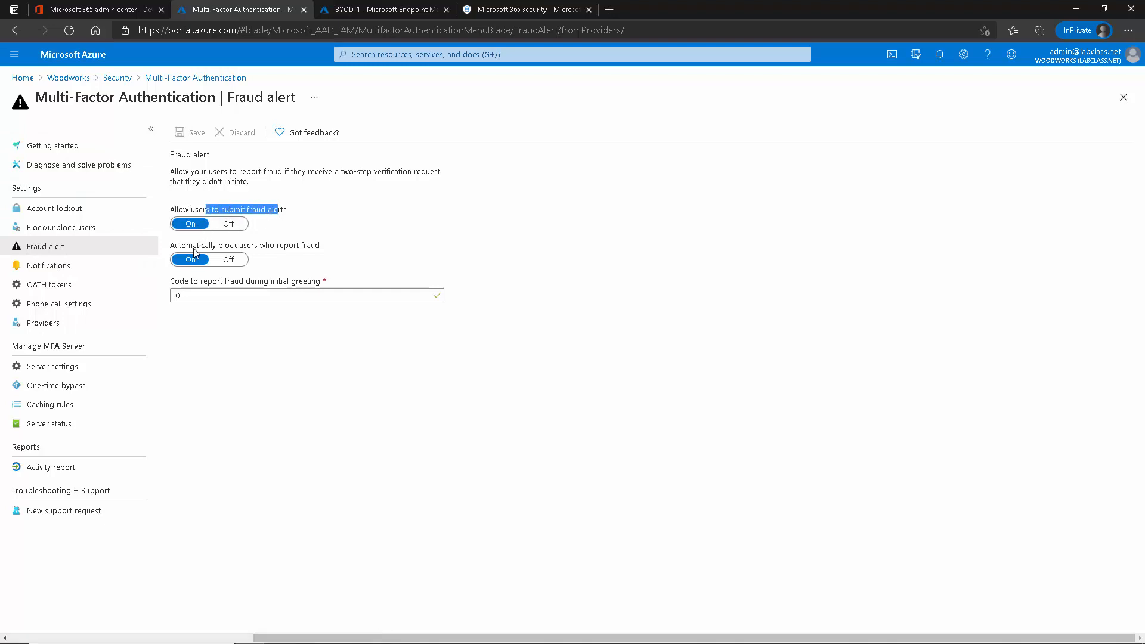
{"action": "left_click_drag", "start_coordinate": [198, 248], "coordinate": [283, 249]}
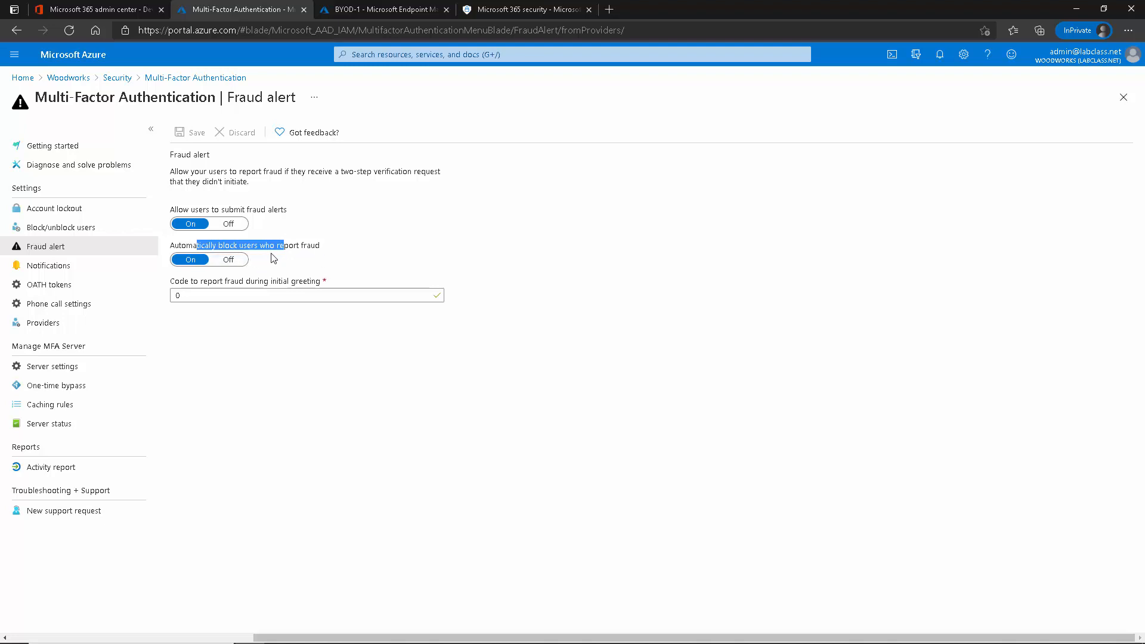
{"action": "left_click", "coordinate": [60, 230]}
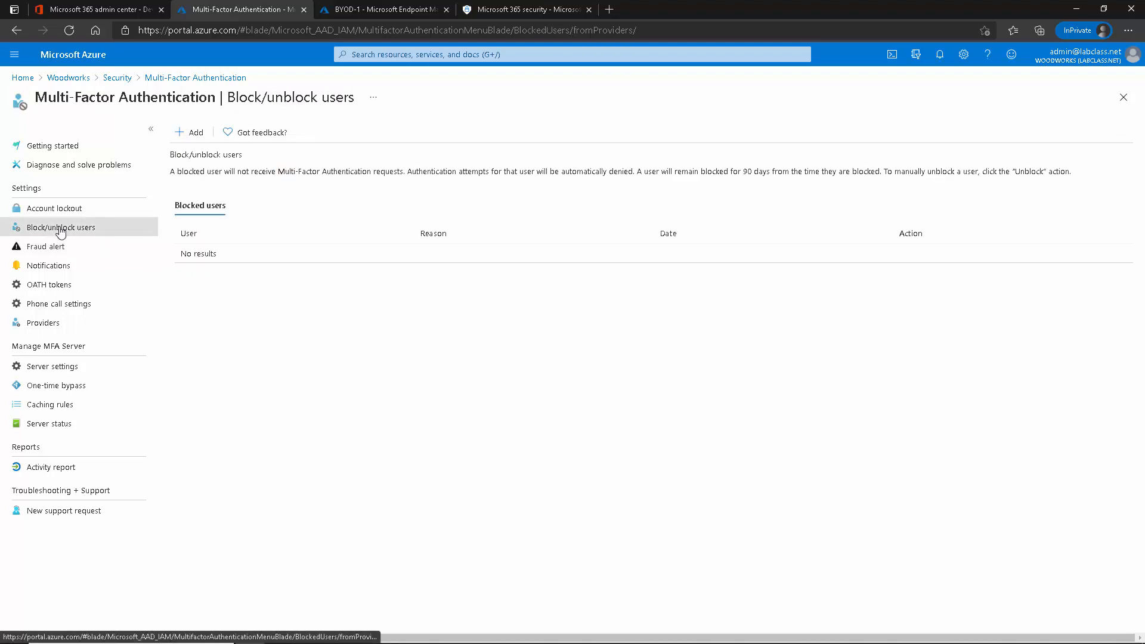
{"action": "left_click", "coordinate": [40, 270]}
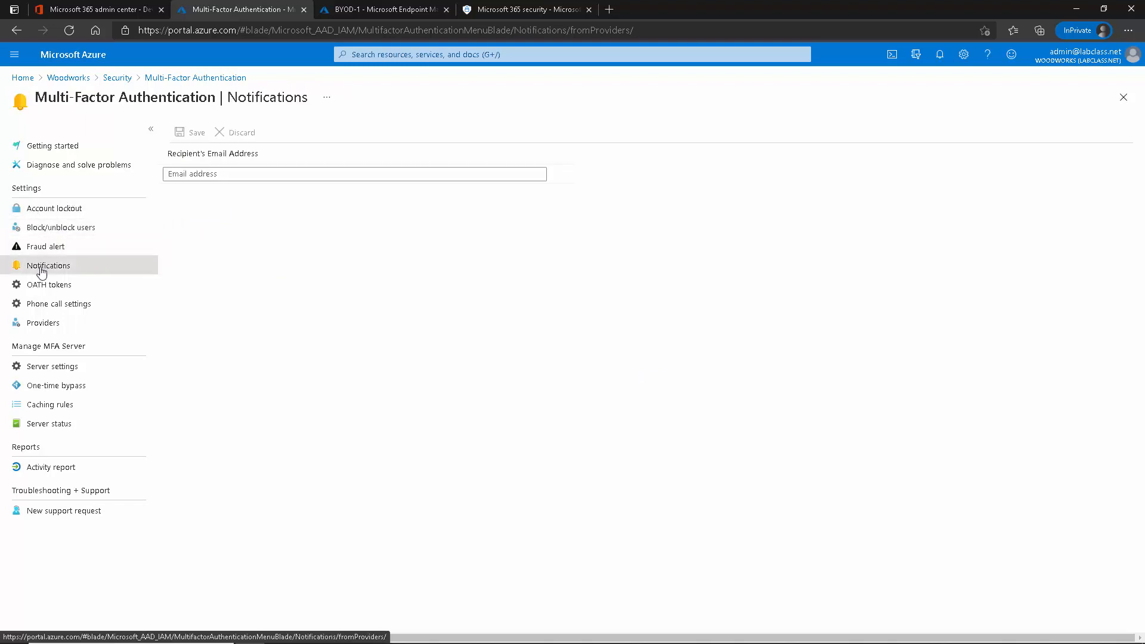
{"action": "left_click", "coordinate": [183, 174]}
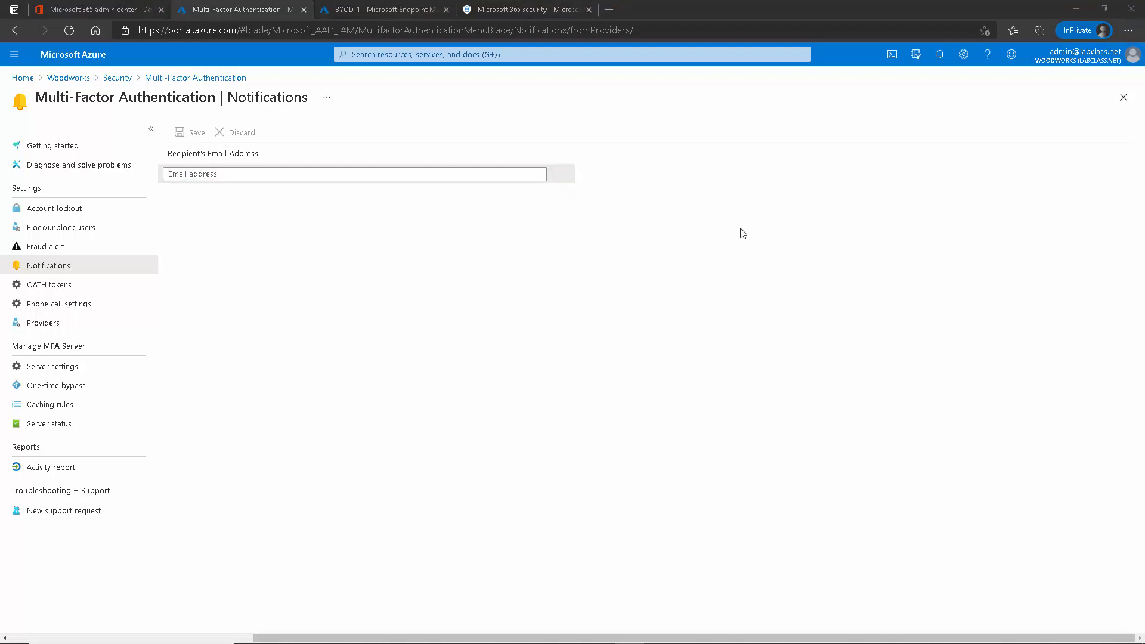
- Search all Azure services for "pim" and open Azure AD Privileged Identity Management
{"action": "left_click", "coordinate": [15, 56]}
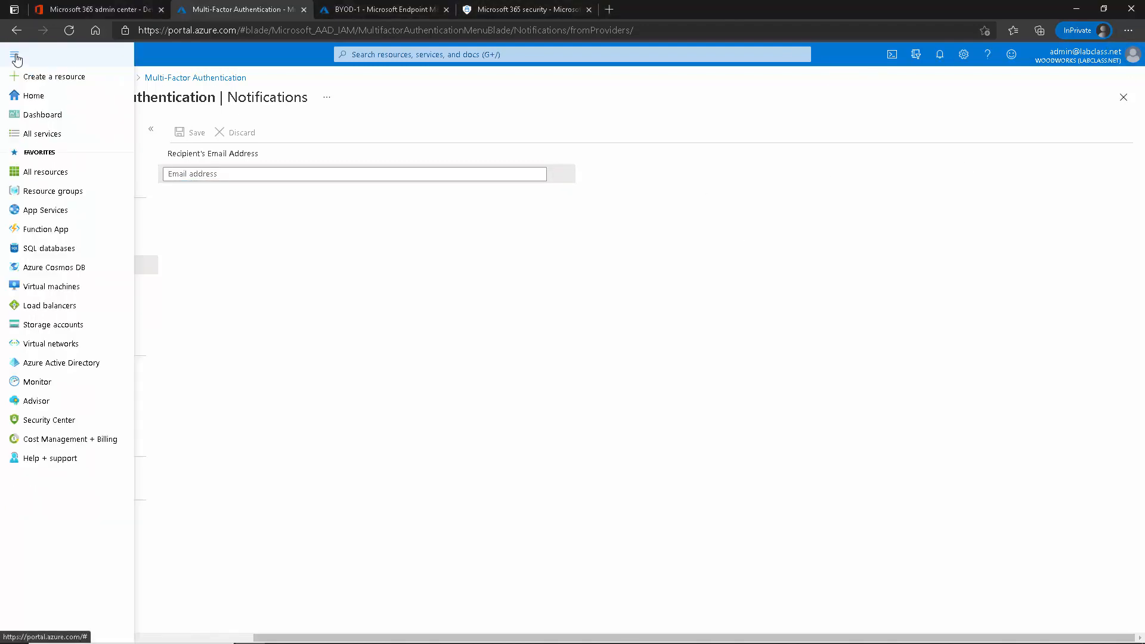
{"action": "left_click", "coordinate": [40, 135]}
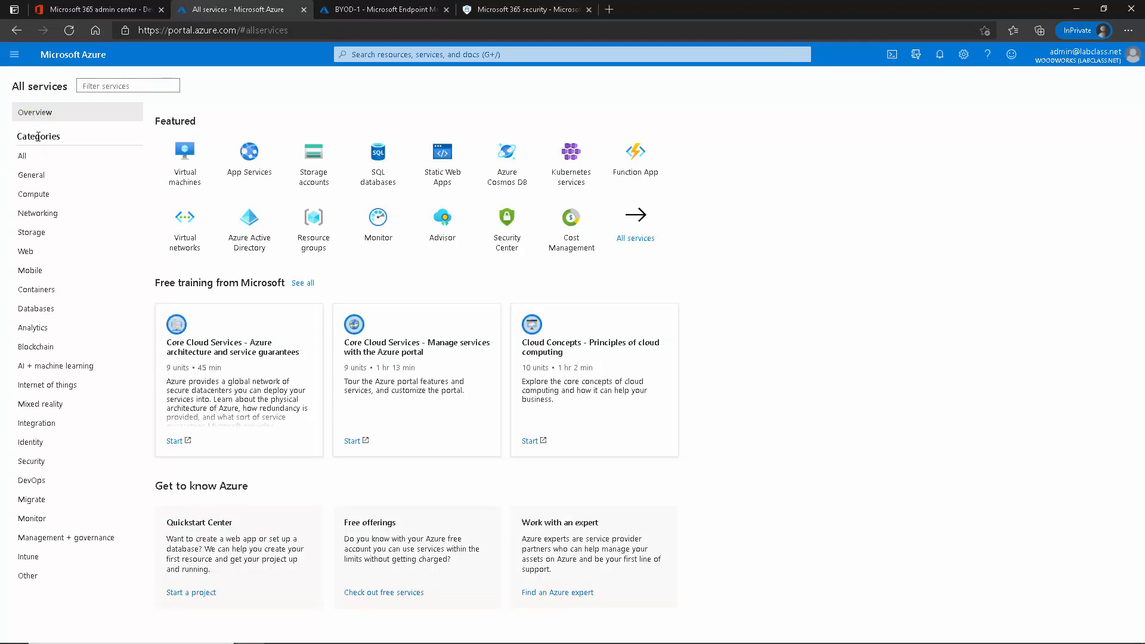
{"action": "type", "text": "pim"}
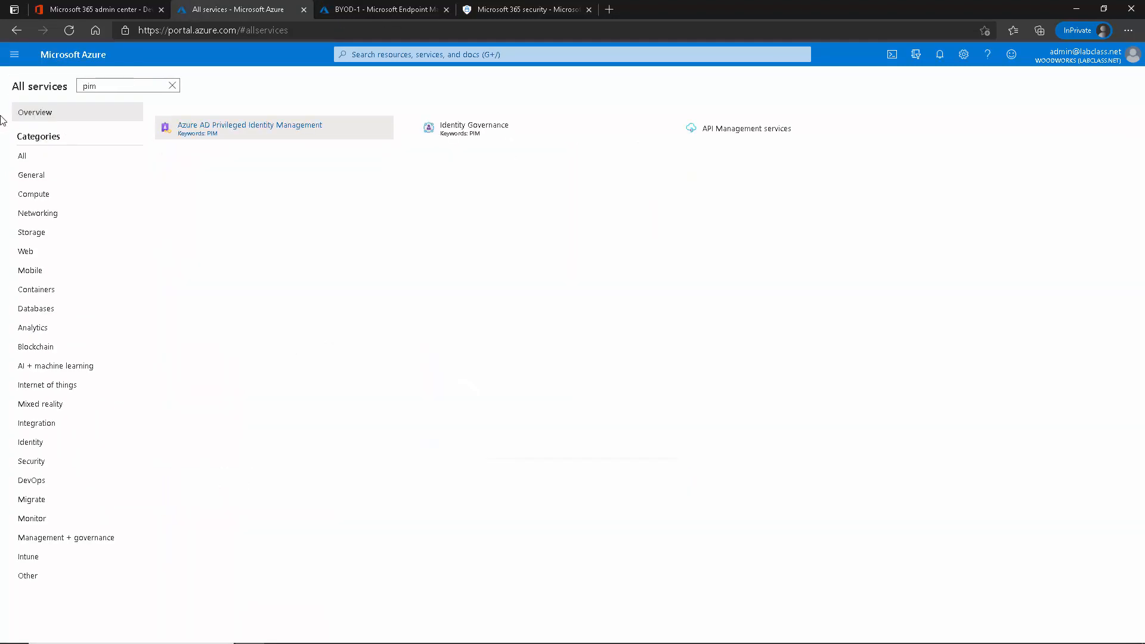
{"action": "left_click", "coordinate": [236, 132]}
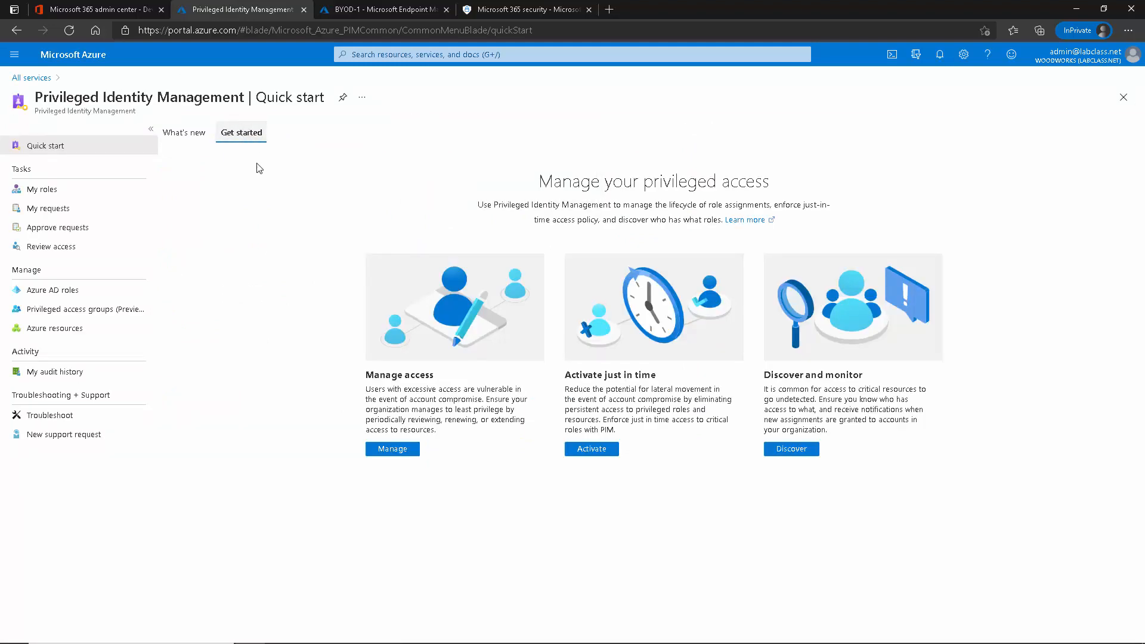
- Review the account's own eligible and active Azure AD role assignments, and open Privileged Identity Management's Azure AD roles management page
{"action": "left_click", "coordinate": [35, 190]}
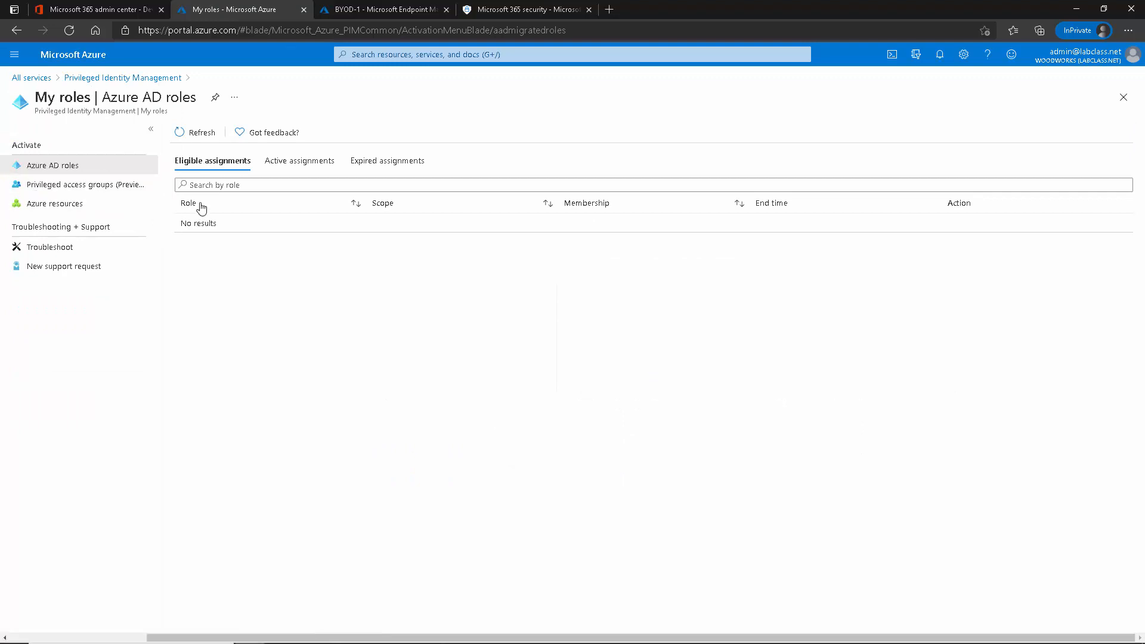
{"action": "left_click", "coordinate": [291, 167]}
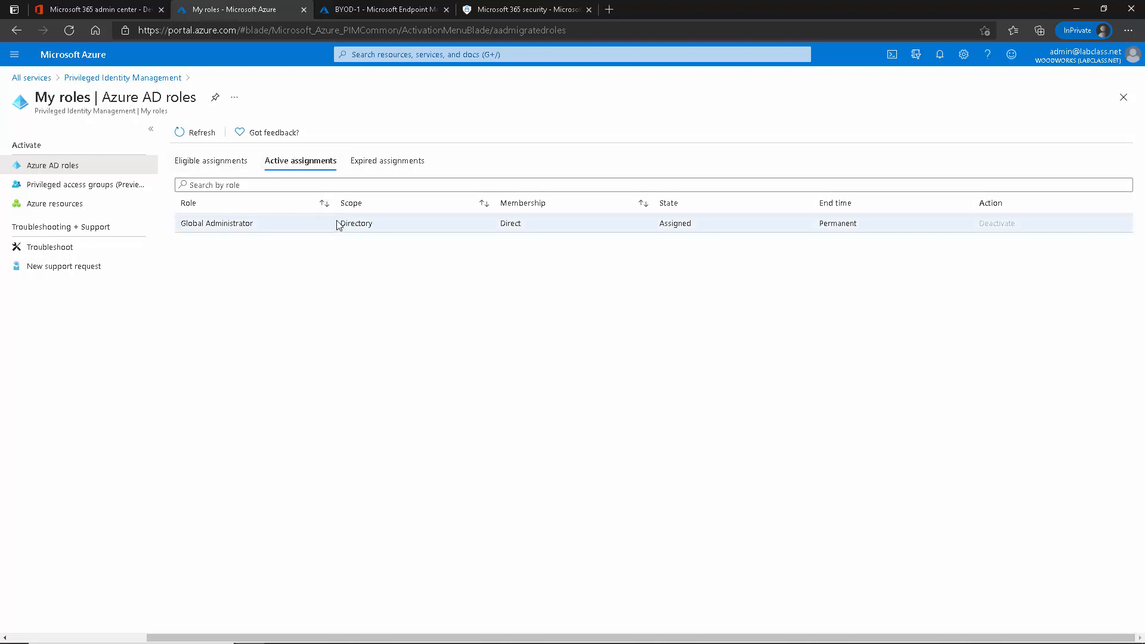
{"action": "left_click", "coordinate": [218, 160]}
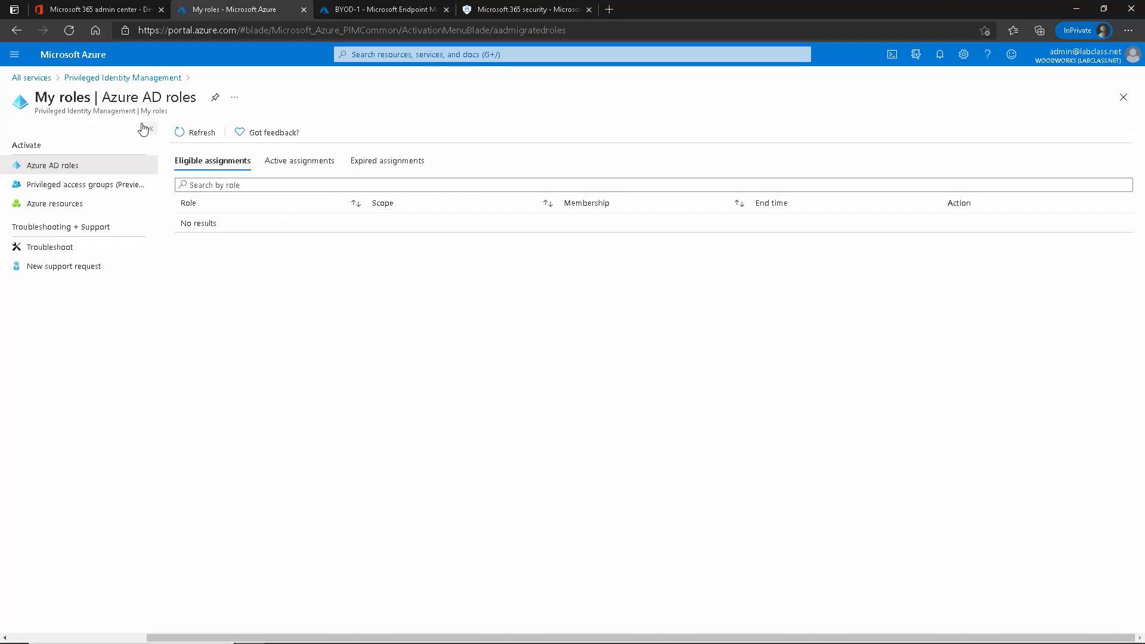
{"action": "left_click", "coordinate": [103, 80]}
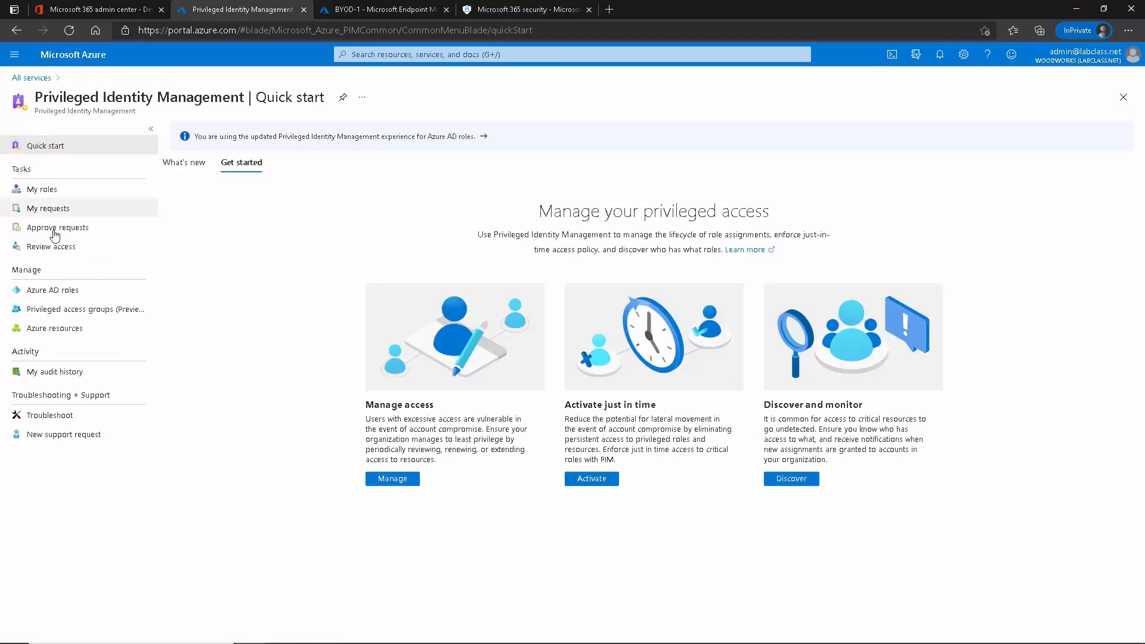
{"action": "left_click", "coordinate": [40, 292]}
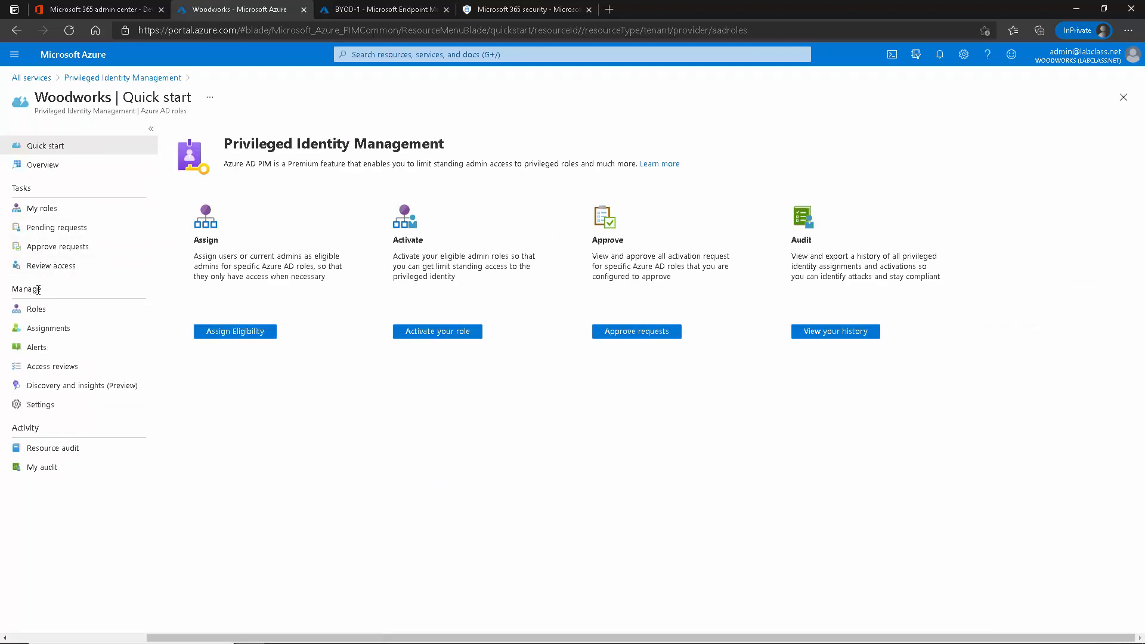
- Browse the Azure AD roles list, filter it by "glo" and open the Global Administrator role's assignments
{"action": "left_click", "coordinate": [36, 311]}
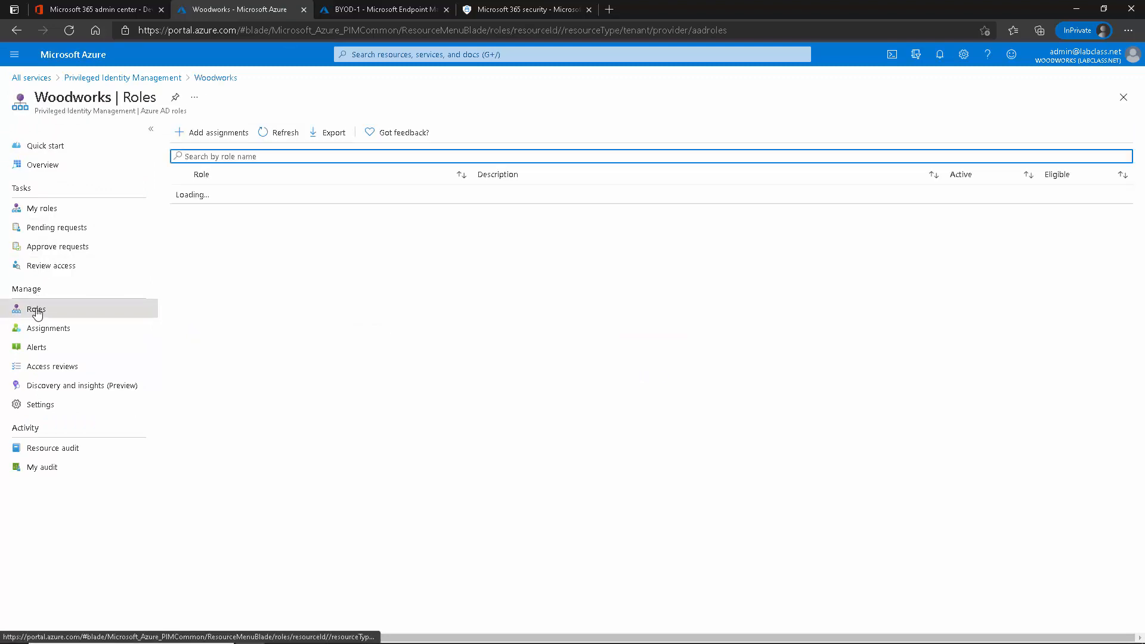
{"action": "scroll", "coordinate": [308, 322], "scroll_direction": "down", "scroll_amount": 1}
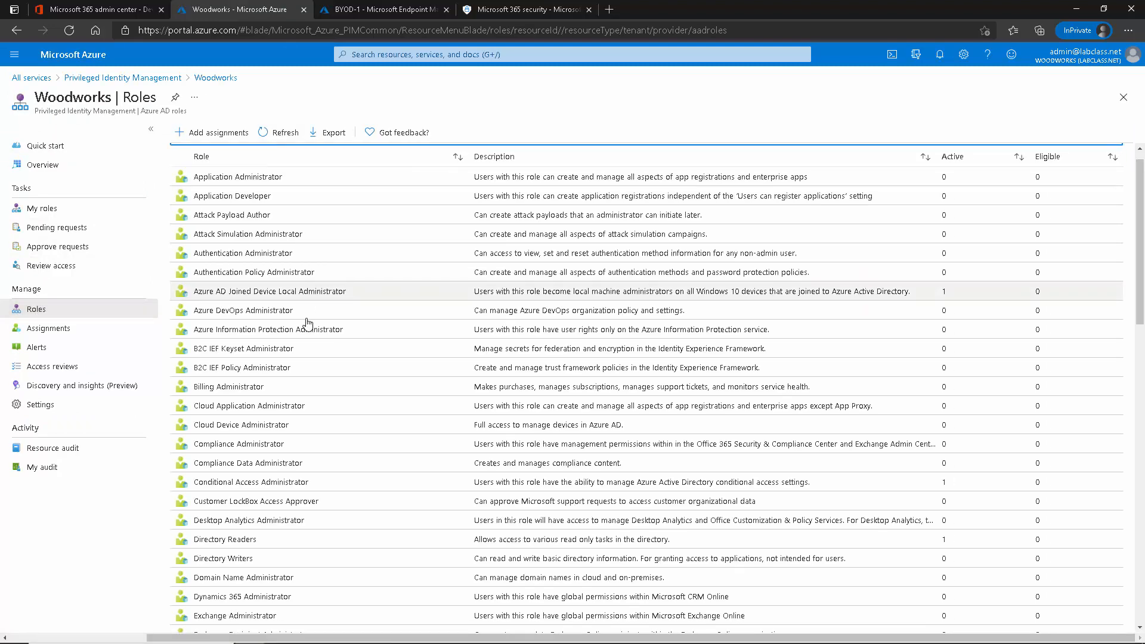
{"action": "scroll", "coordinate": [308, 322], "scroll_direction": "down", "scroll_amount": 15}
{"action": "scroll", "coordinate": [307, 322], "scroll_direction": "up", "scroll_amount": 6}
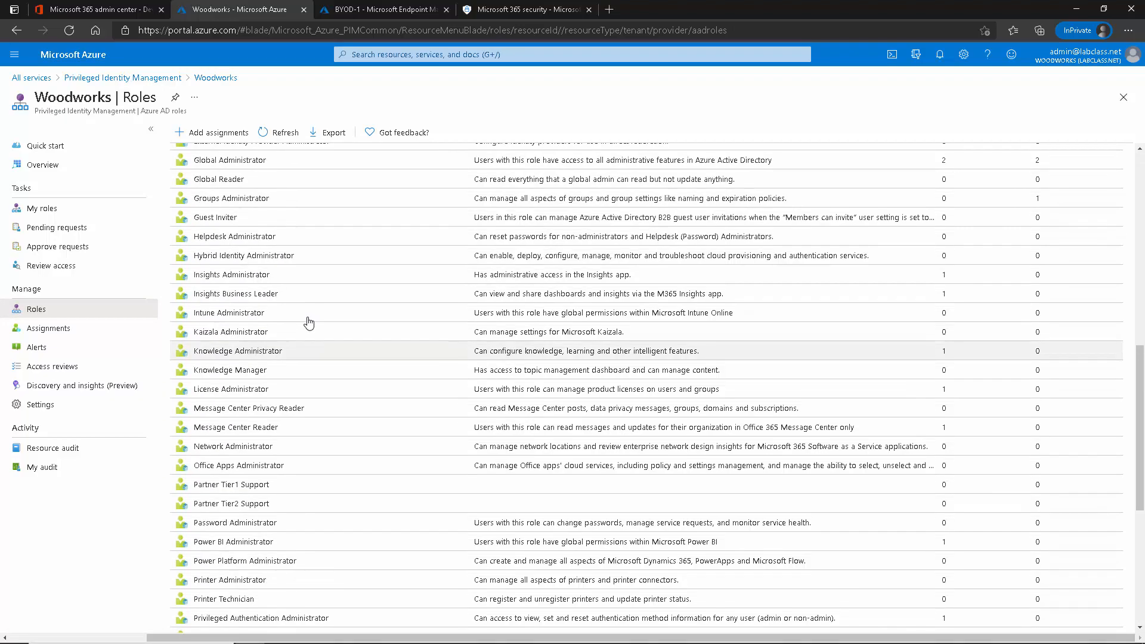
{"action": "scroll", "coordinate": [308, 323], "scroll_direction": "up", "scroll_amount": 10}
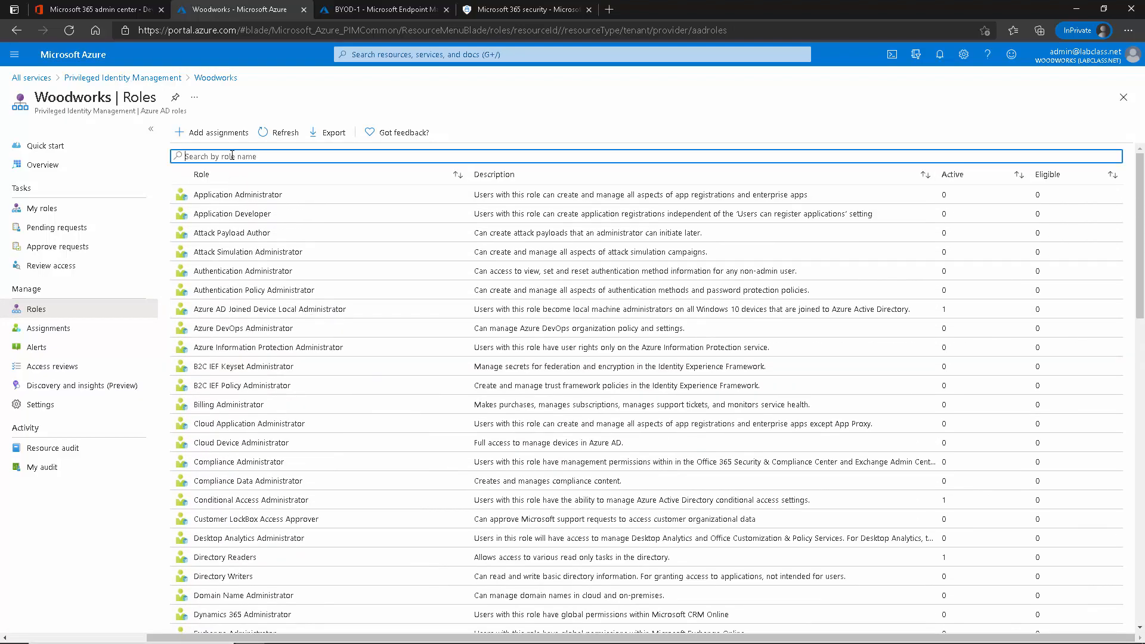
{"action": "type", "text": "glo"}
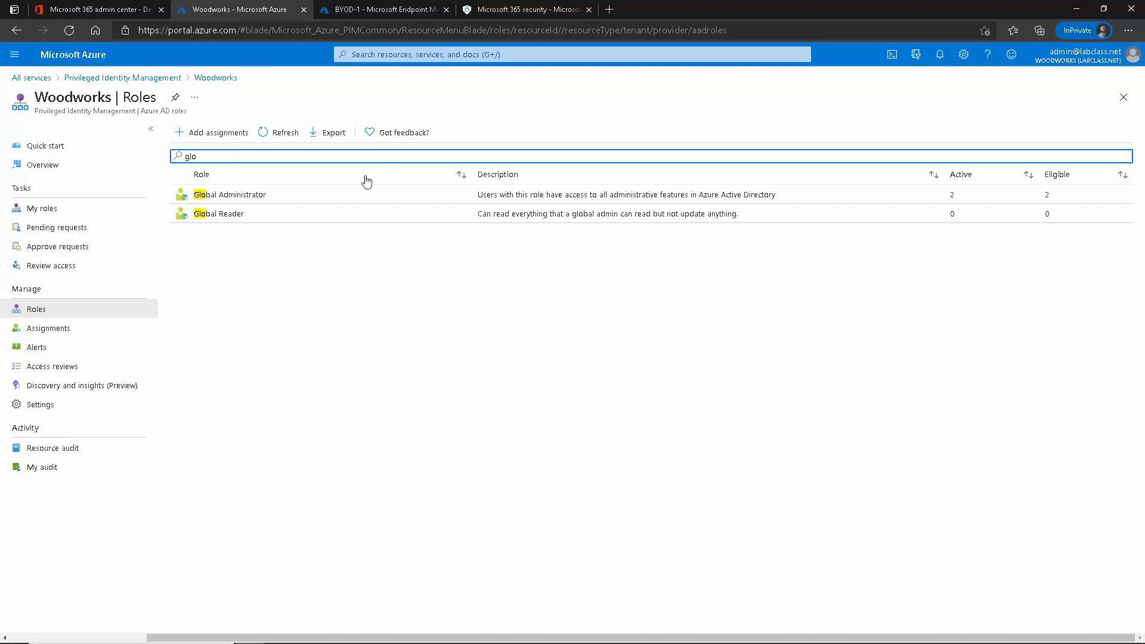
{"action": "left_click", "coordinate": [266, 194]}
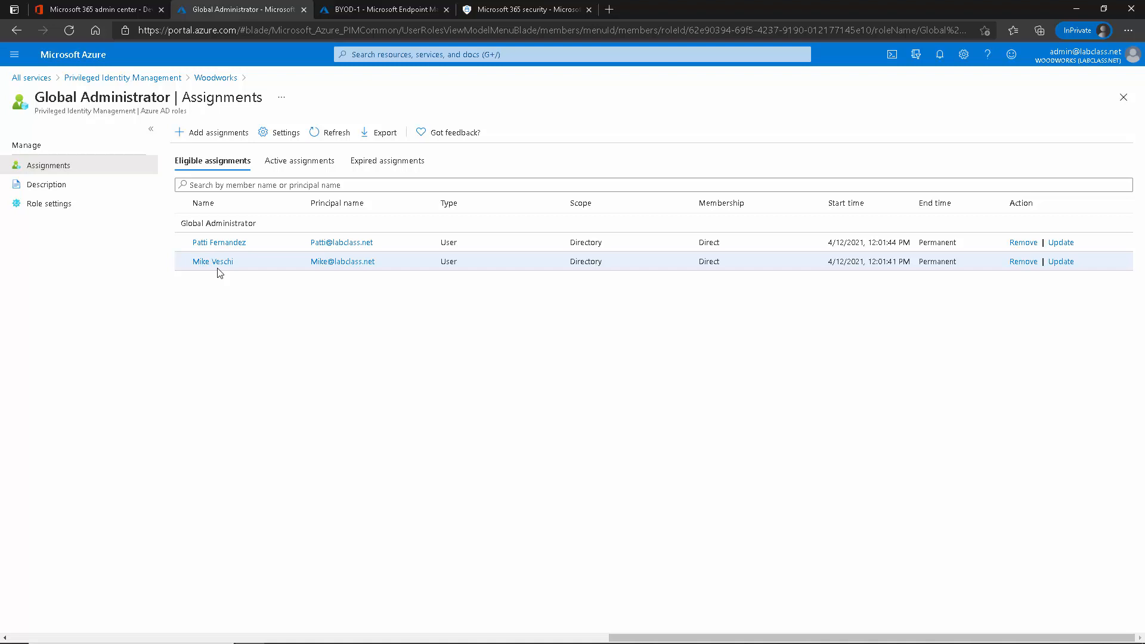
- Compare the end times of the Global Administrator role's active and eligible assignments, and return to the roles list
{"action": "left_click", "coordinate": [269, 168]}
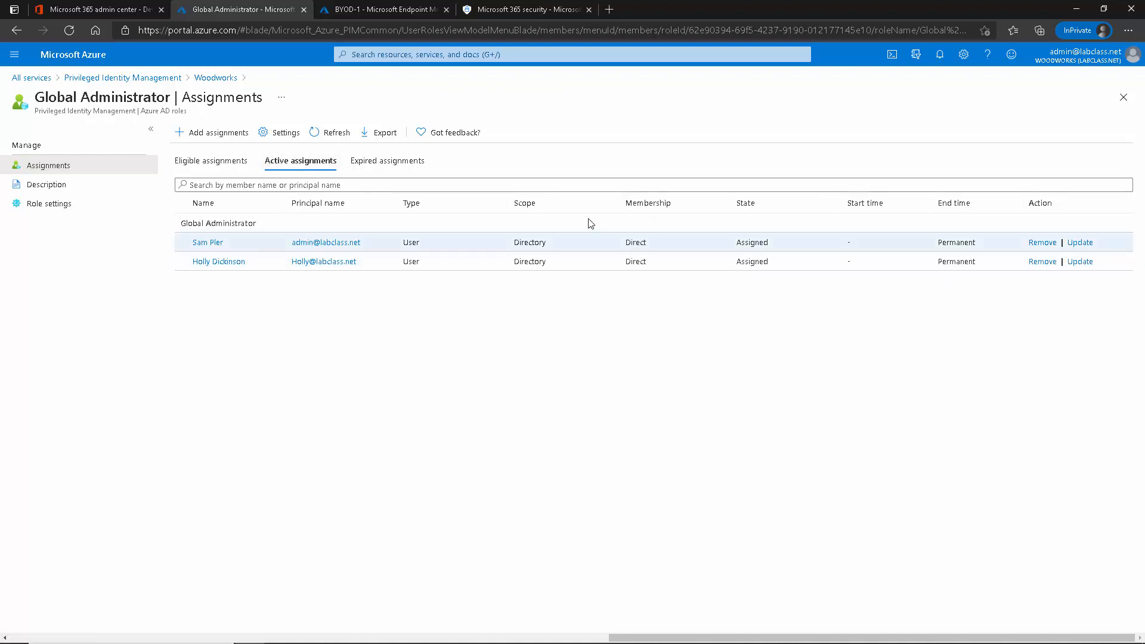
{"action": "left_click_drag", "start_coordinate": [948, 239], "coordinate": [973, 240]}
{"action": "left_click", "coordinate": [226, 159]}
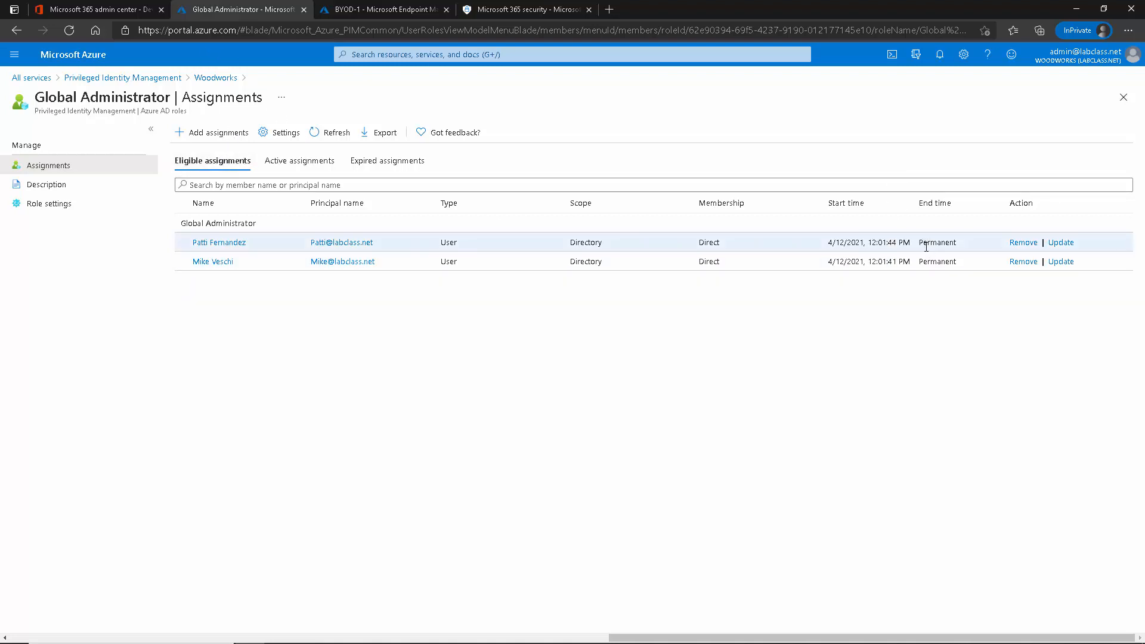
{"action": "left_click_drag", "start_coordinate": [923, 242], "coordinate": [955, 244]}
{"action": "left_click", "coordinate": [208, 79]}
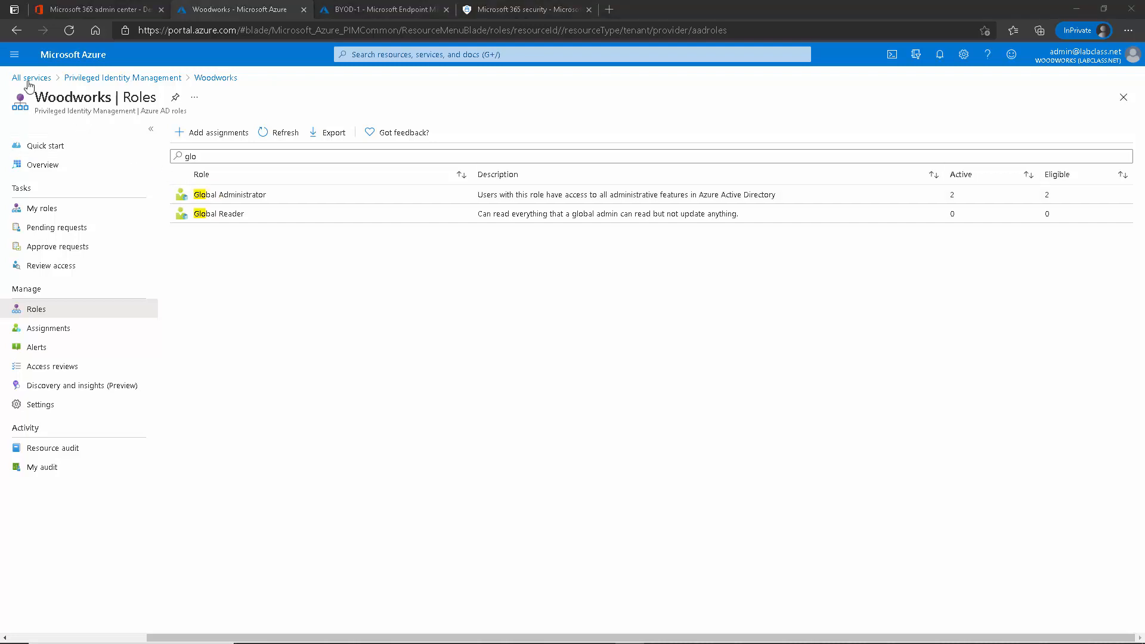
- Open the list of all enterprise applications in Azure Active Directory
{"action": "left_click", "coordinate": [16, 57]}
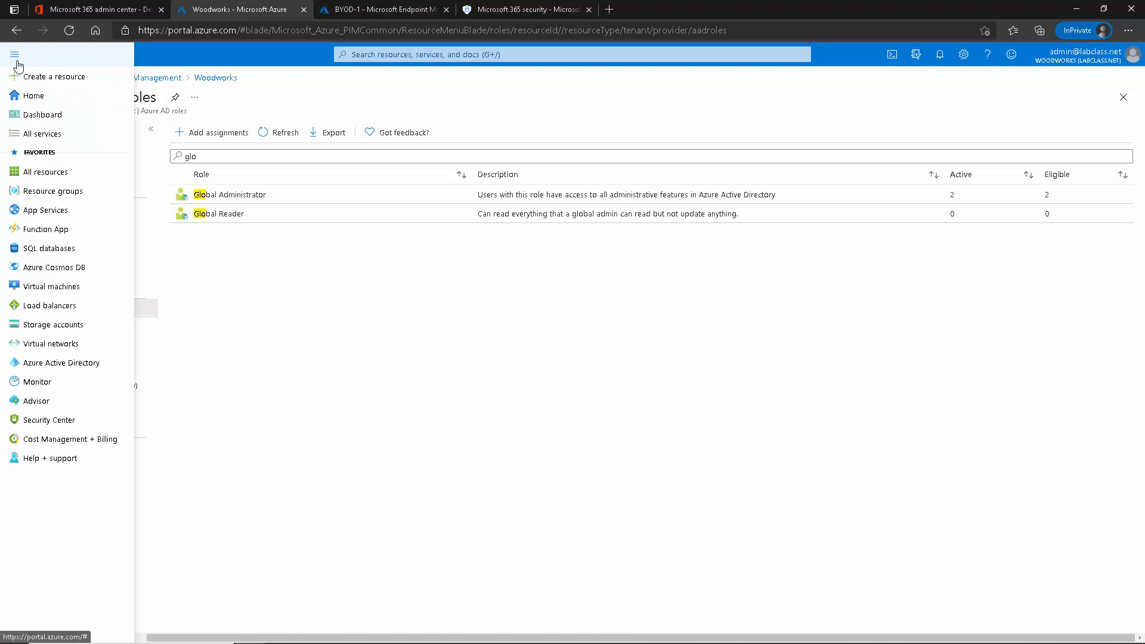
{"action": "left_click", "coordinate": [57, 363]}
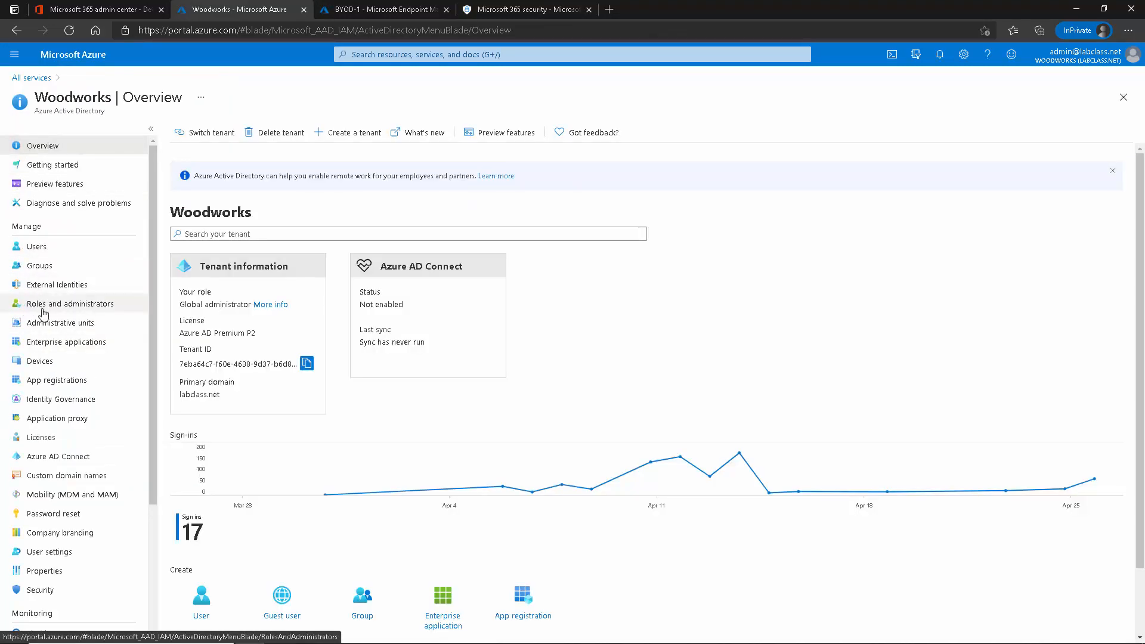
{"action": "left_click", "coordinate": [43, 343]}
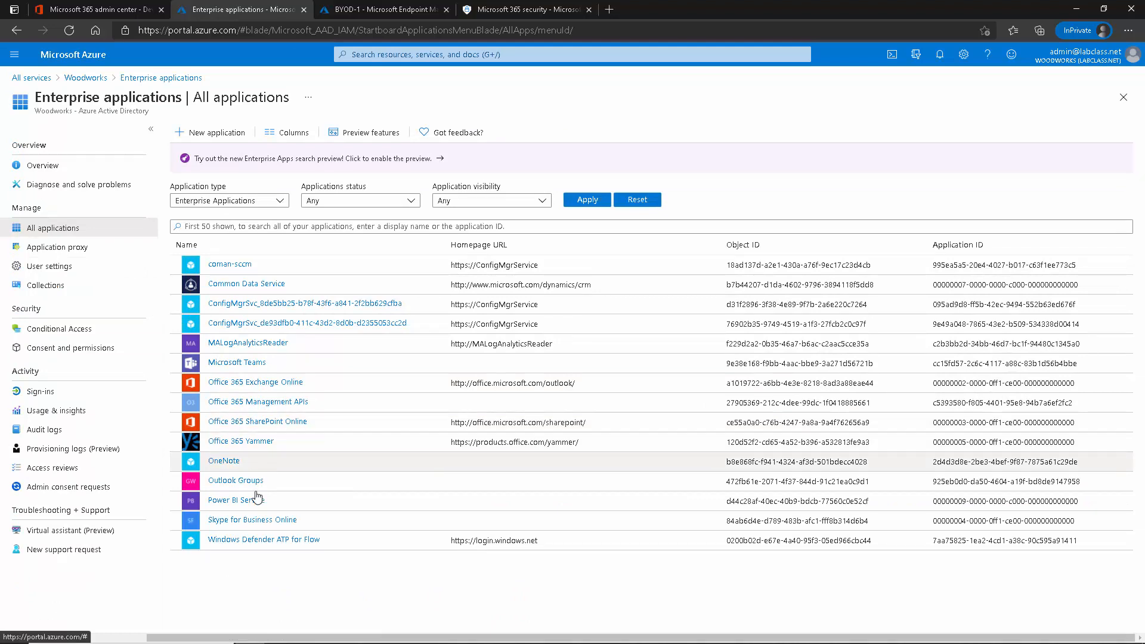
- Open the Office 365 SharePoint Online application and view its Conditional Access policies
{"action": "left_click", "coordinate": [243, 426]}
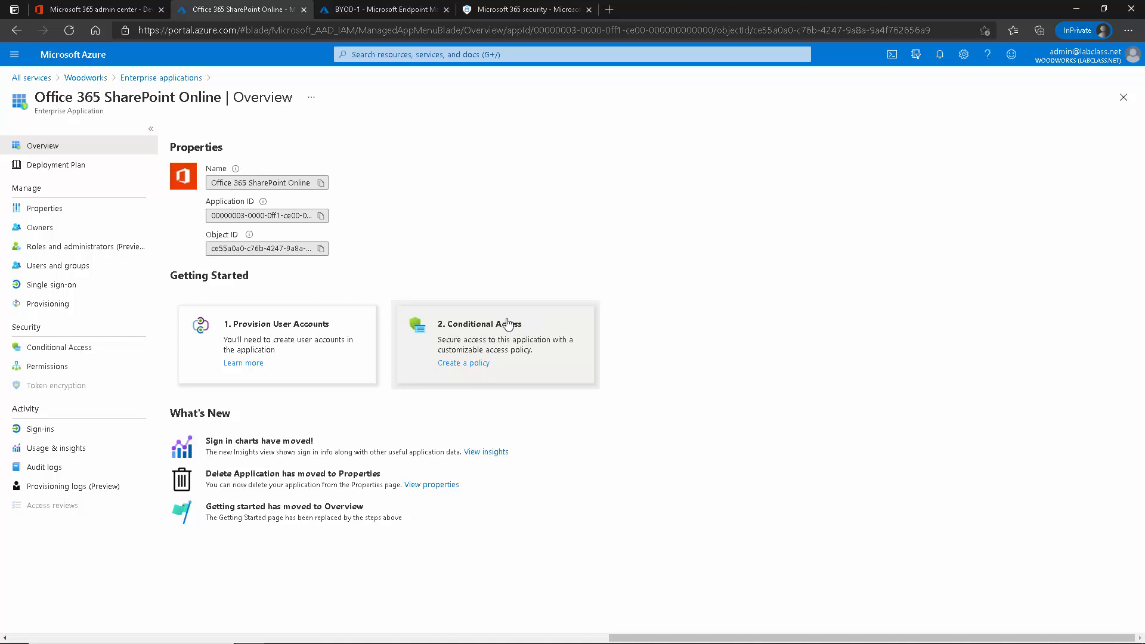
{"action": "left_click", "coordinate": [450, 364]}
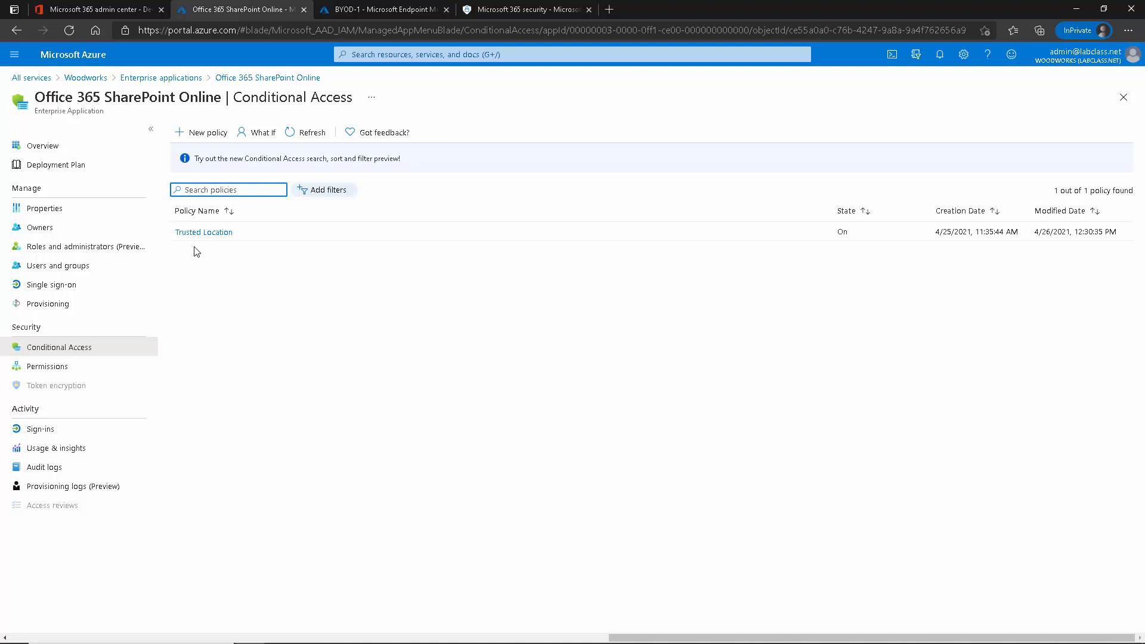
{"action": "left_click", "coordinate": [215, 190]}
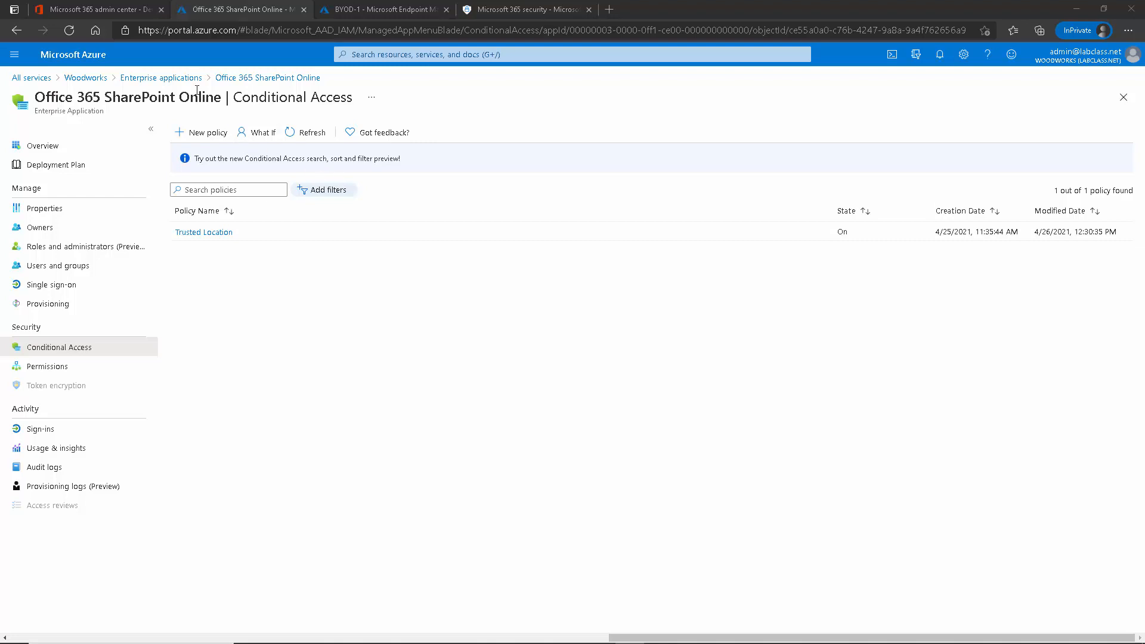
- Browse the Azure AD Gallery for a new enterprise application, search it for "sales" and open the Salesforce app's details
{"action": "left_click", "coordinate": [167, 79]}
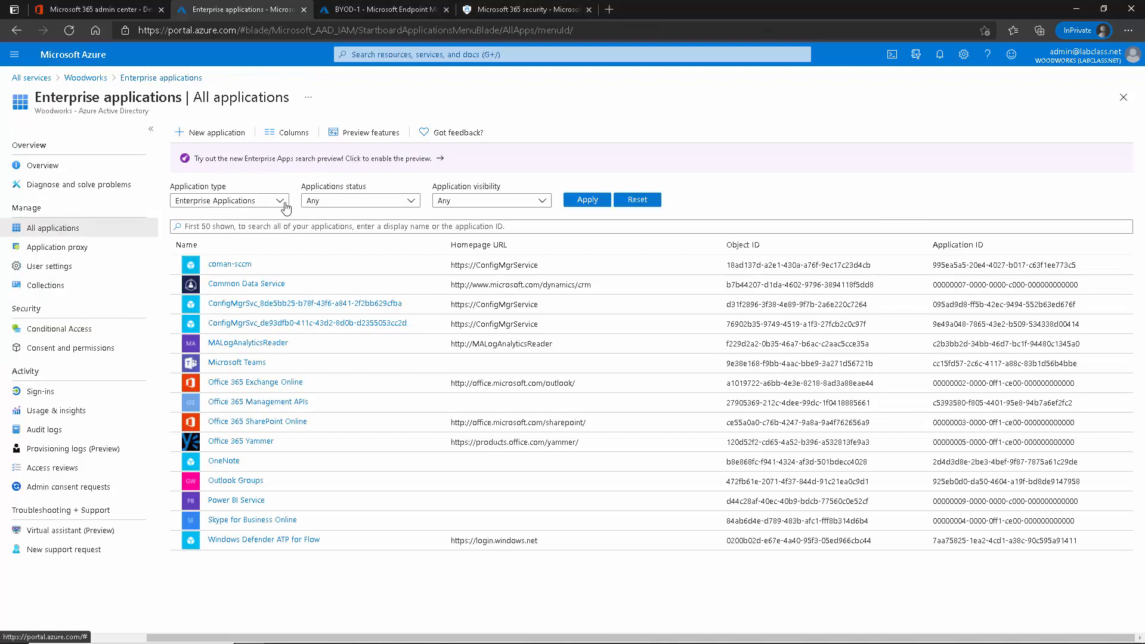
{"action": "left_click", "coordinate": [206, 136]}
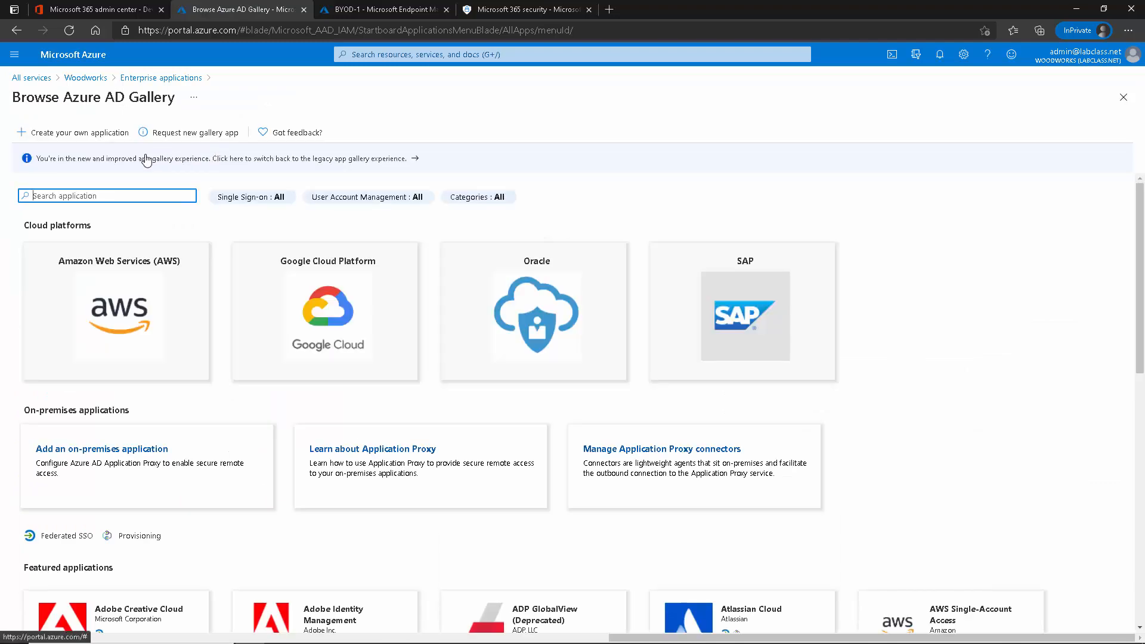
{"action": "scroll", "coordinate": [313, 300], "scroll_direction": "down", "scroll_amount": 3}
{"action": "scroll", "coordinate": [313, 300], "scroll_direction": "down", "scroll_amount": 7}
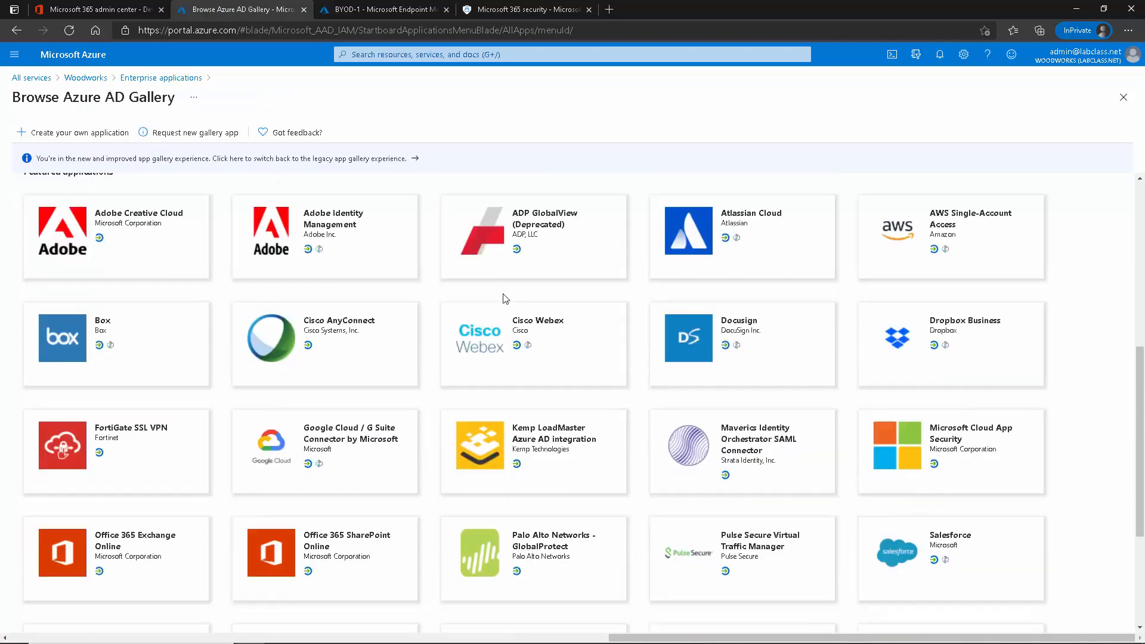
{"action": "scroll", "coordinate": [506, 301], "scroll_direction": "up", "scroll_amount": 10}
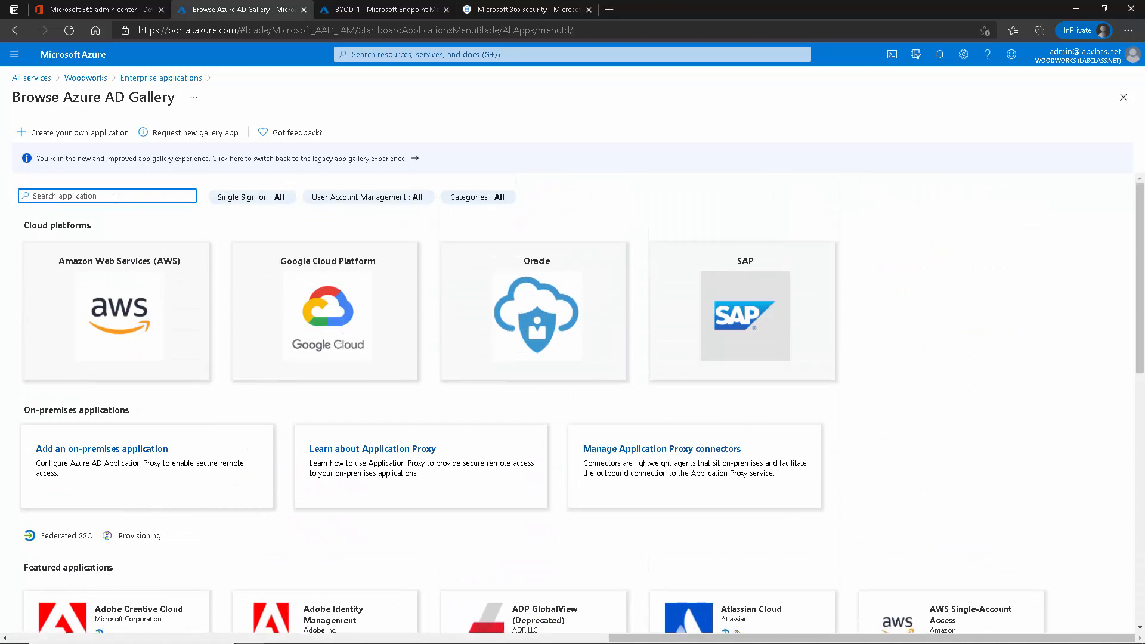
{"action": "type", "text": "sale"}
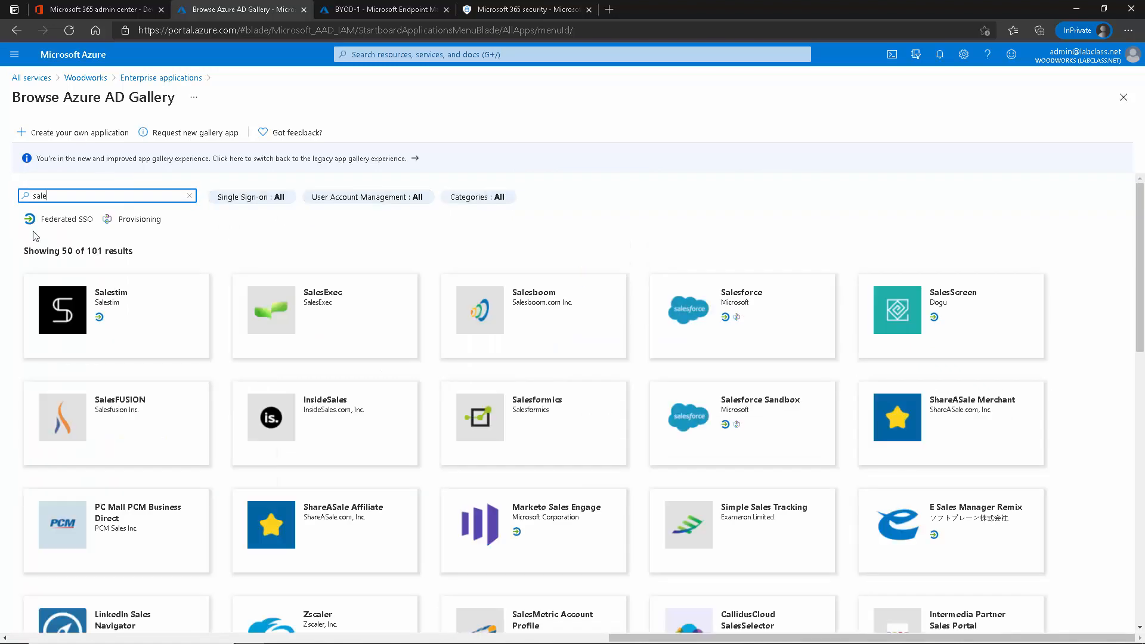
{"action": "type", "text": "s"}
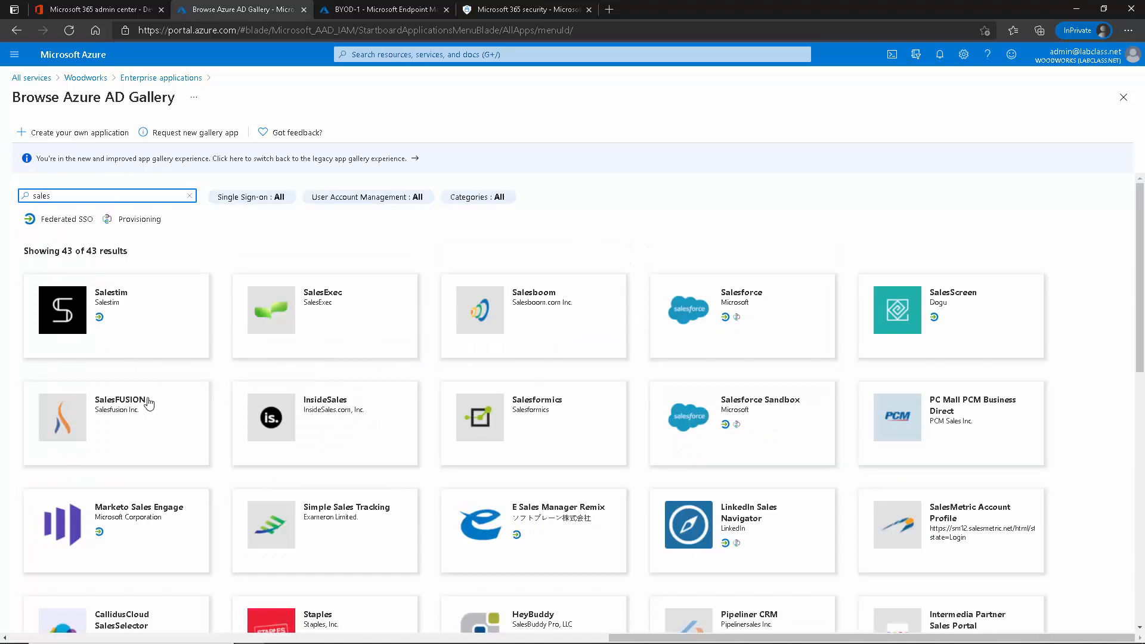
{"action": "left_click", "coordinate": [723, 324]}
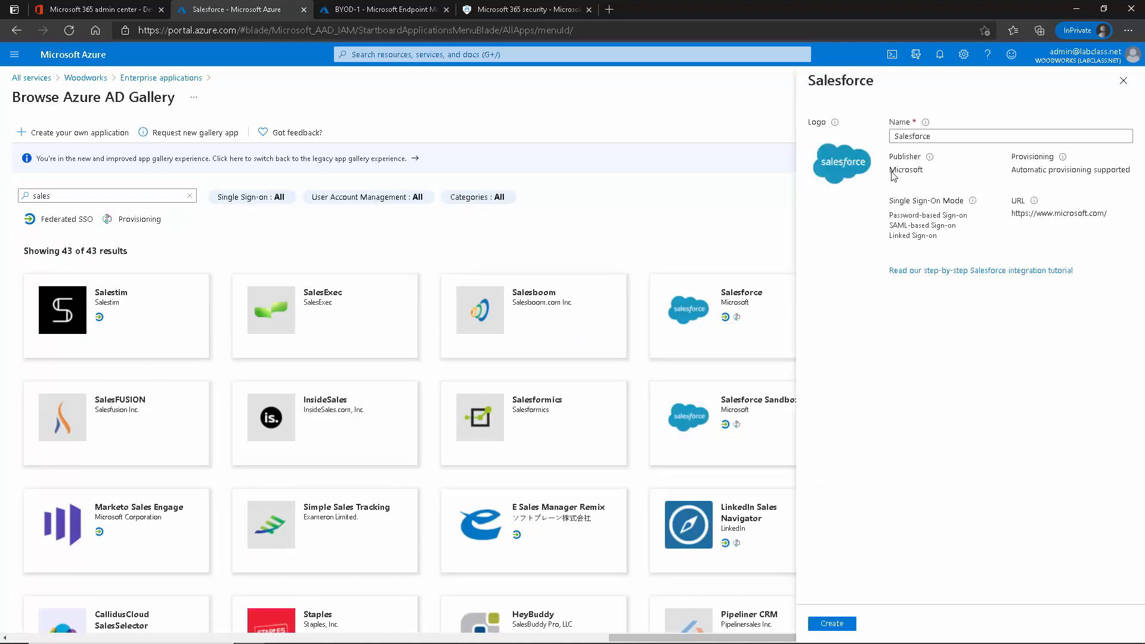
- Read through the step-by-step Salesforce single sign-on integration tutorial, from gallery setup to Salesforce SSO configuration, and close it
{"action": "left_click", "coordinate": [953, 271]}
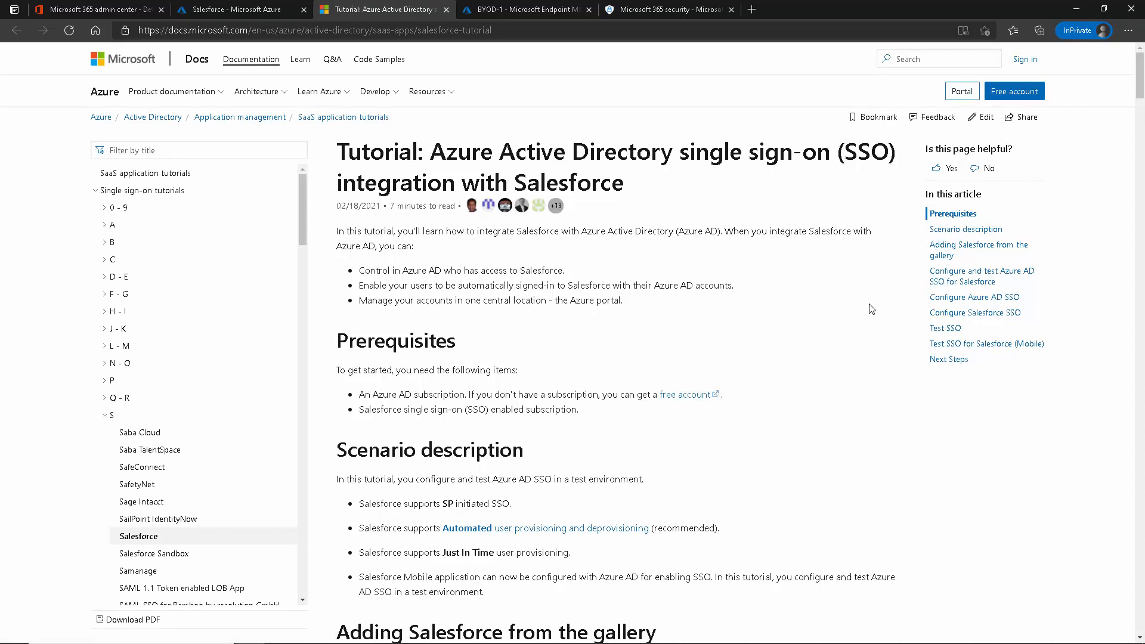
{"action": "scroll", "coordinate": [489, 292], "scroll_direction": "down", "scroll_amount": 2}
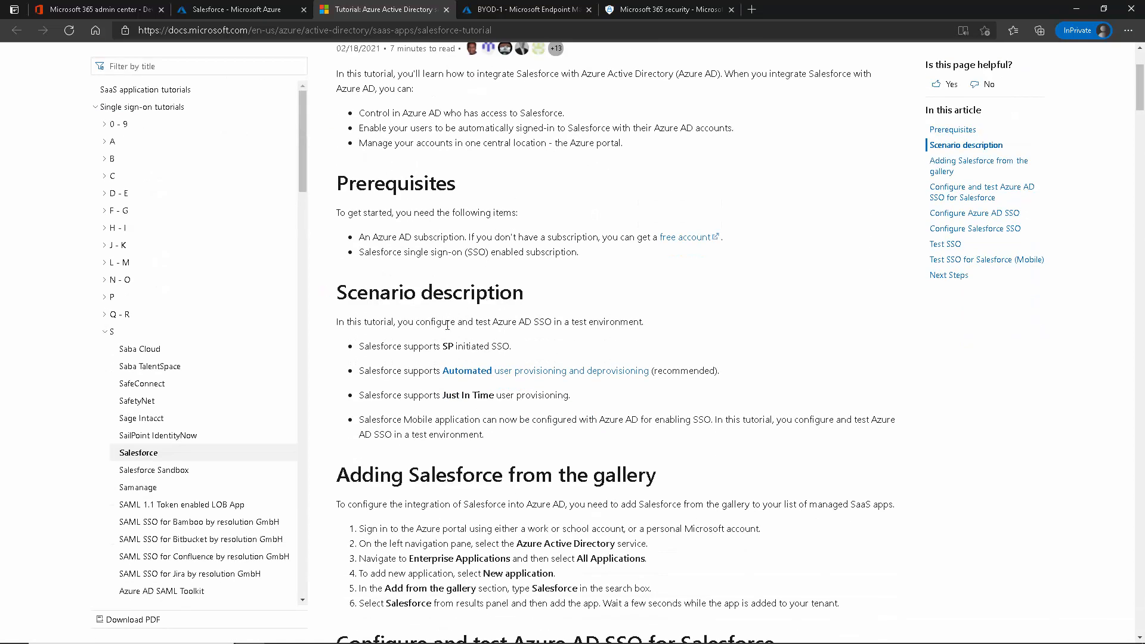
{"action": "scroll", "coordinate": [447, 325], "scroll_direction": "down", "scroll_amount": 3}
{"action": "left_click_drag", "start_coordinate": [430, 294], "coordinate": [531, 295]}
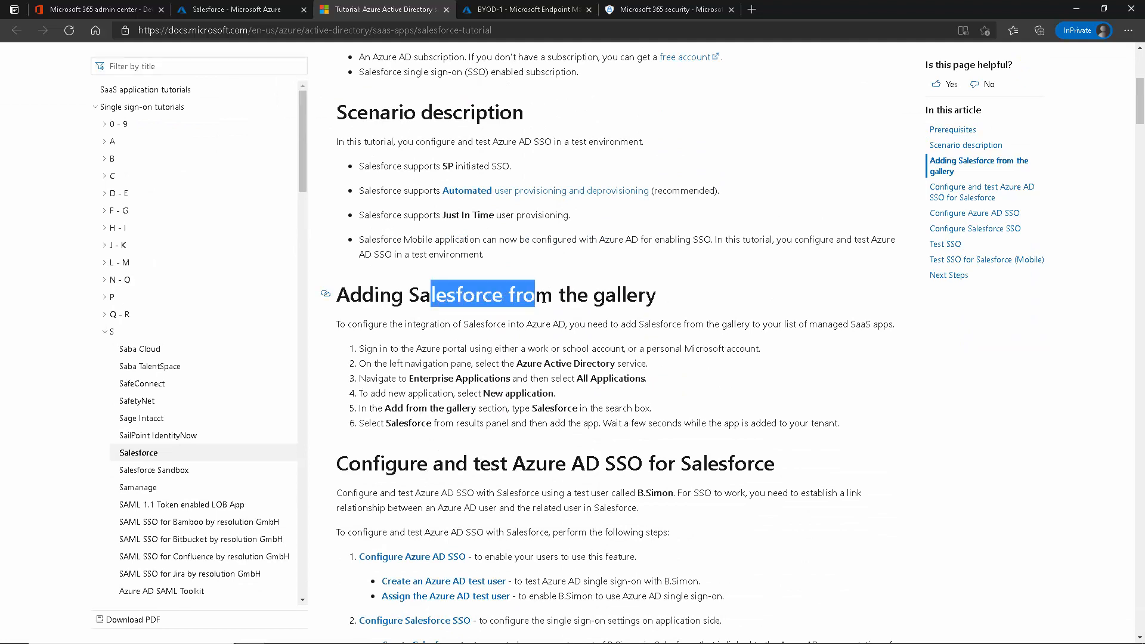
{"action": "scroll", "coordinate": [544, 298], "scroll_direction": "down", "scroll_amount": 3}
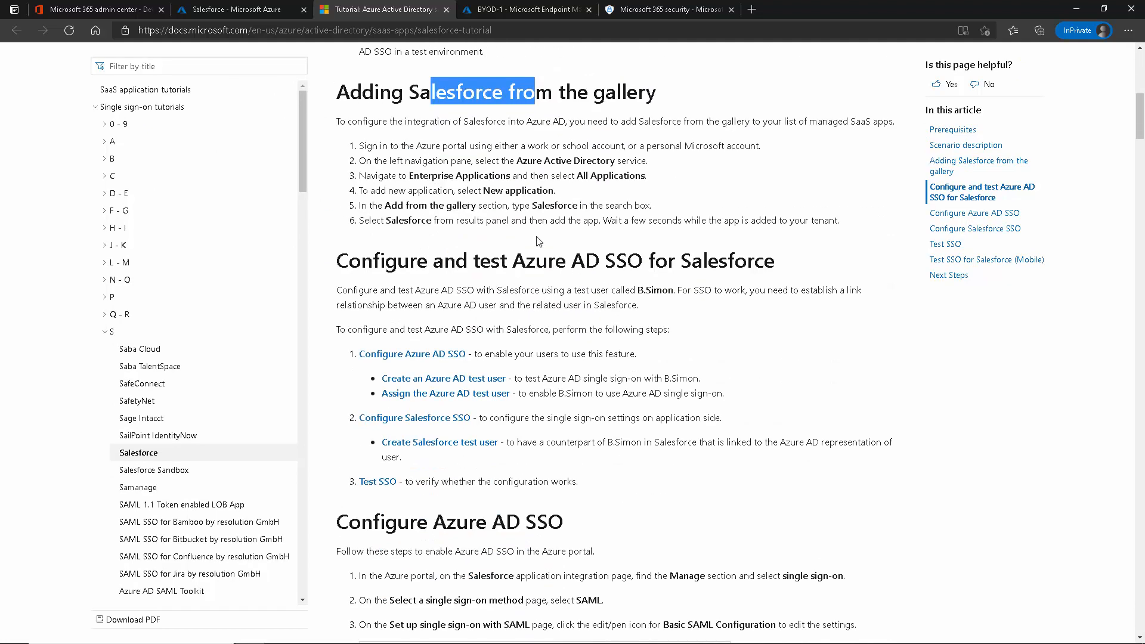
{"action": "left_click_drag", "start_coordinate": [526, 261], "coordinate": [680, 263]}
{"action": "scroll", "coordinate": [679, 265], "scroll_direction": "down", "scroll_amount": 6}
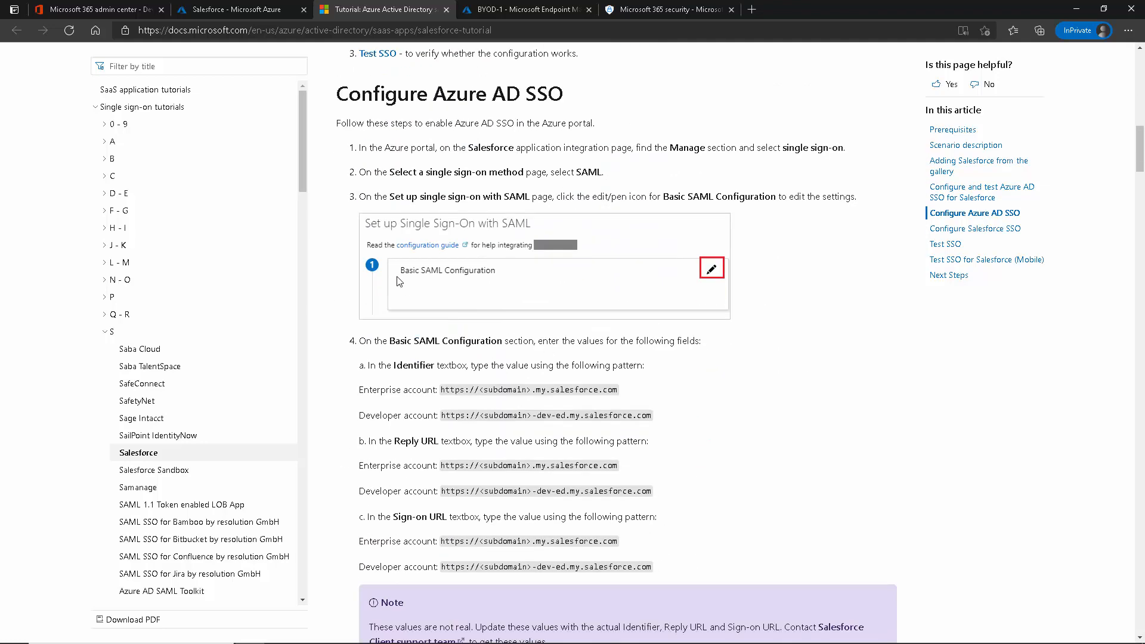
{"action": "scroll", "coordinate": [444, 292], "scroll_direction": "down", "scroll_amount": 6}
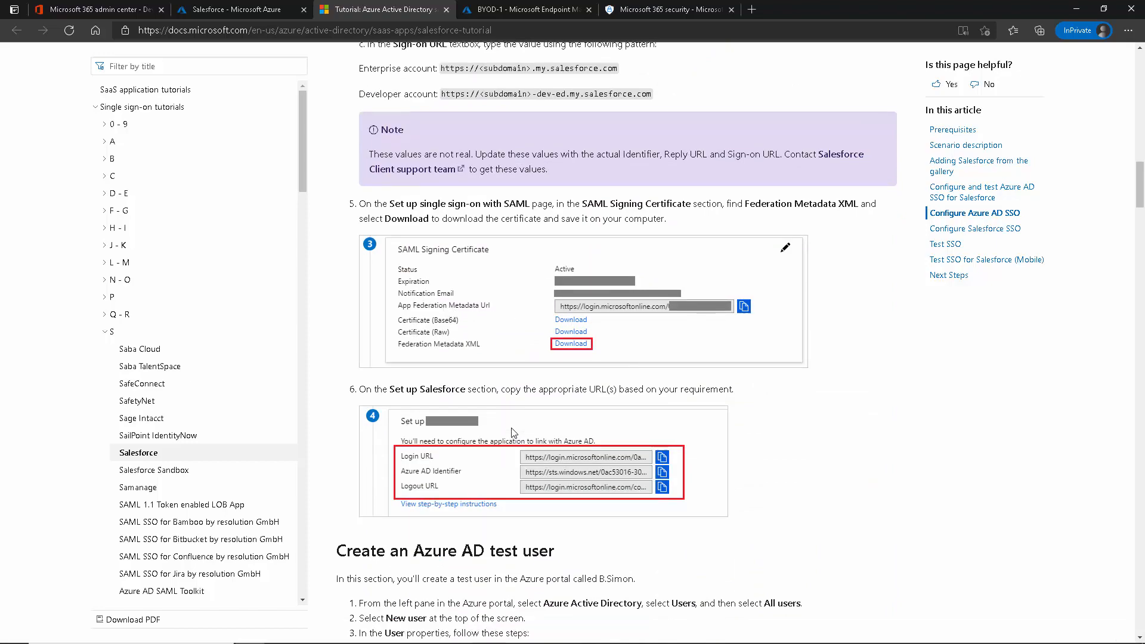
{"action": "scroll", "coordinate": [517, 434], "scroll_direction": "down", "scroll_amount": 9}
{"action": "scroll", "coordinate": [692, 343], "scroll_direction": "down", "scroll_amount": 3}
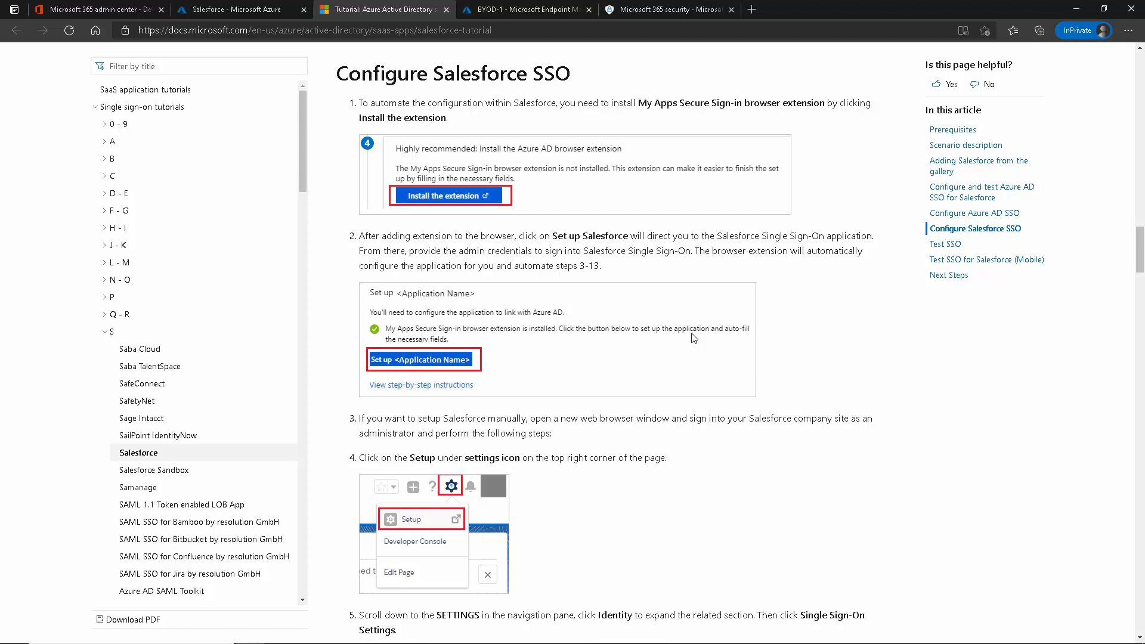
{"action": "scroll", "coordinate": [638, 361], "scroll_direction": "down", "scroll_amount": 10}
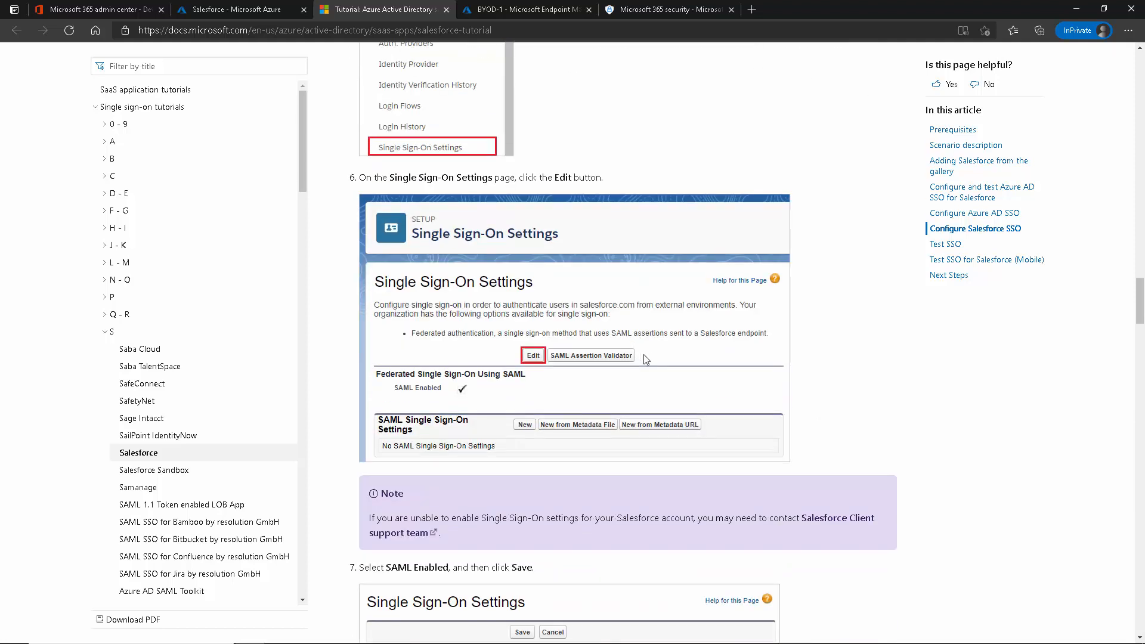
{"action": "left_click", "coordinate": [447, 10]}
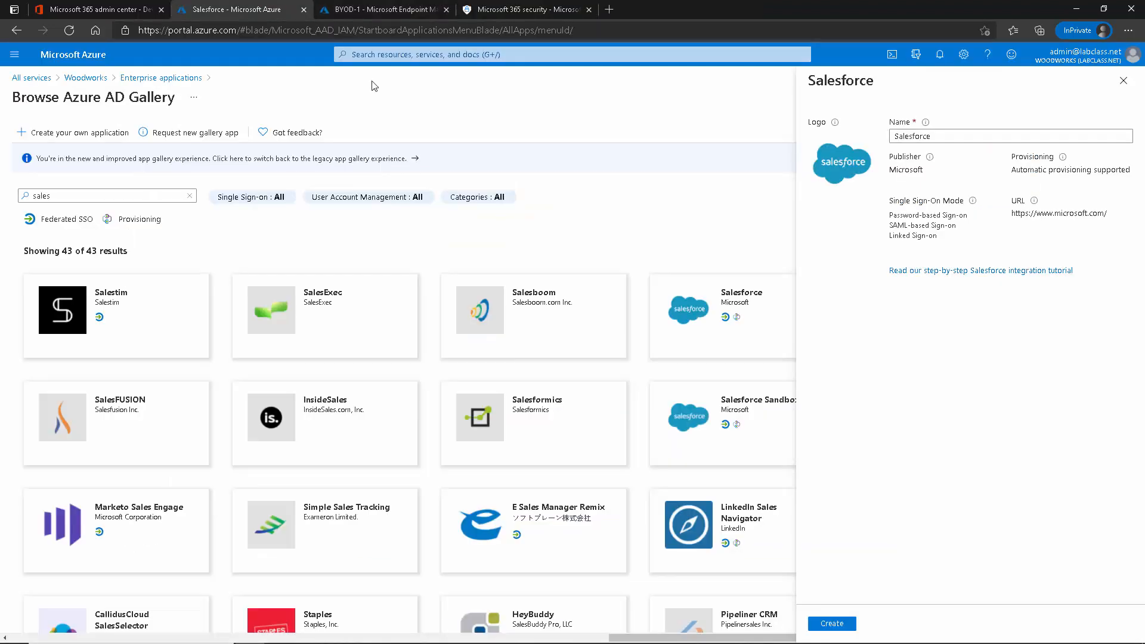
- Close the Azure portal, open the app protection policies in Microsoft Endpoint Manager and show the platform choices for a new policy
{"action": "left_click", "coordinate": [303, 10]}
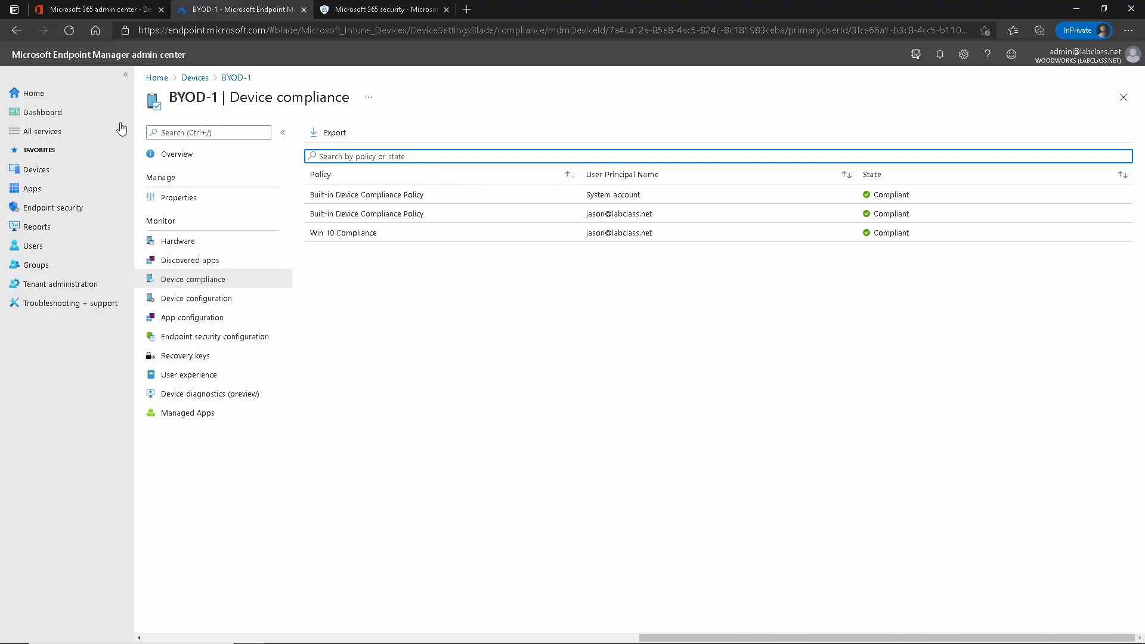
{"action": "left_click", "coordinate": [35, 188]}
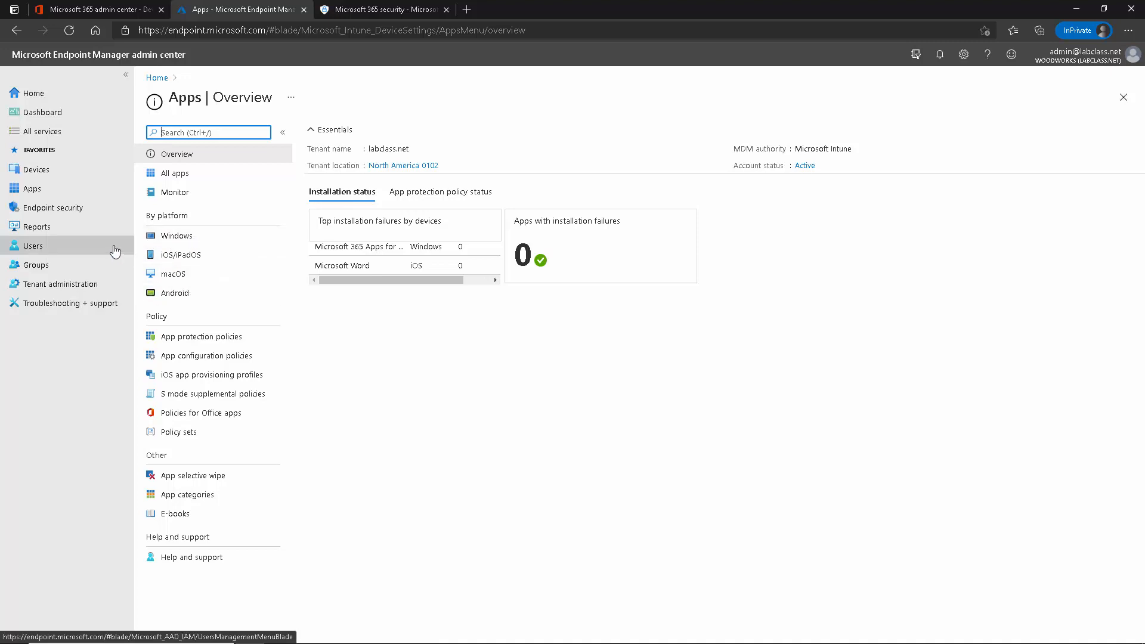
{"action": "left_click", "coordinate": [206, 338]}
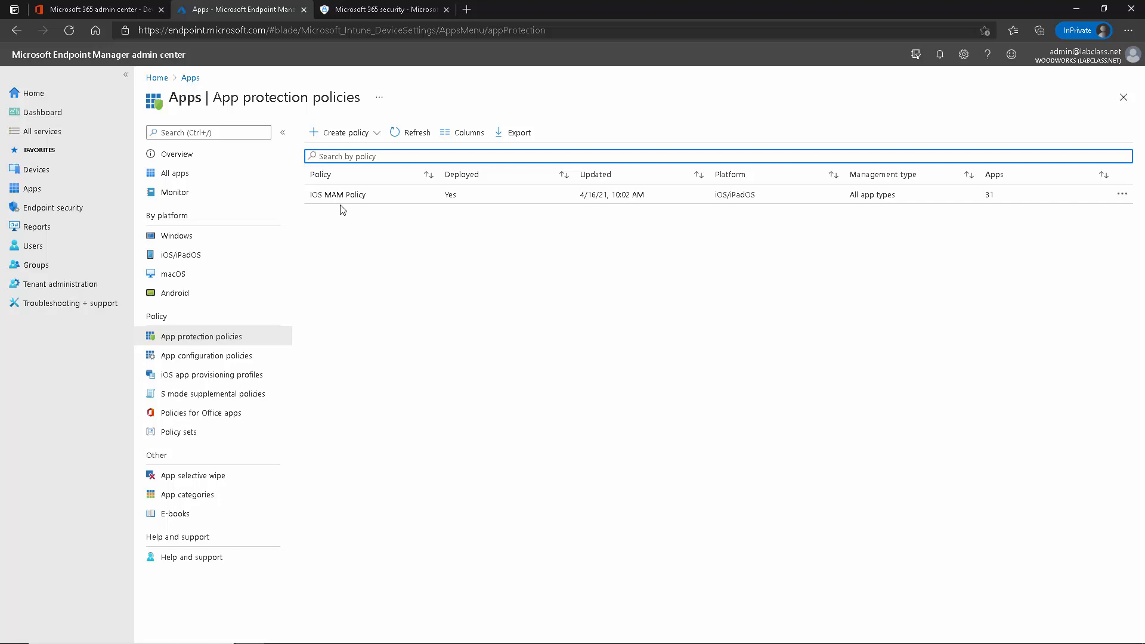
{"action": "left_click", "coordinate": [349, 133]}
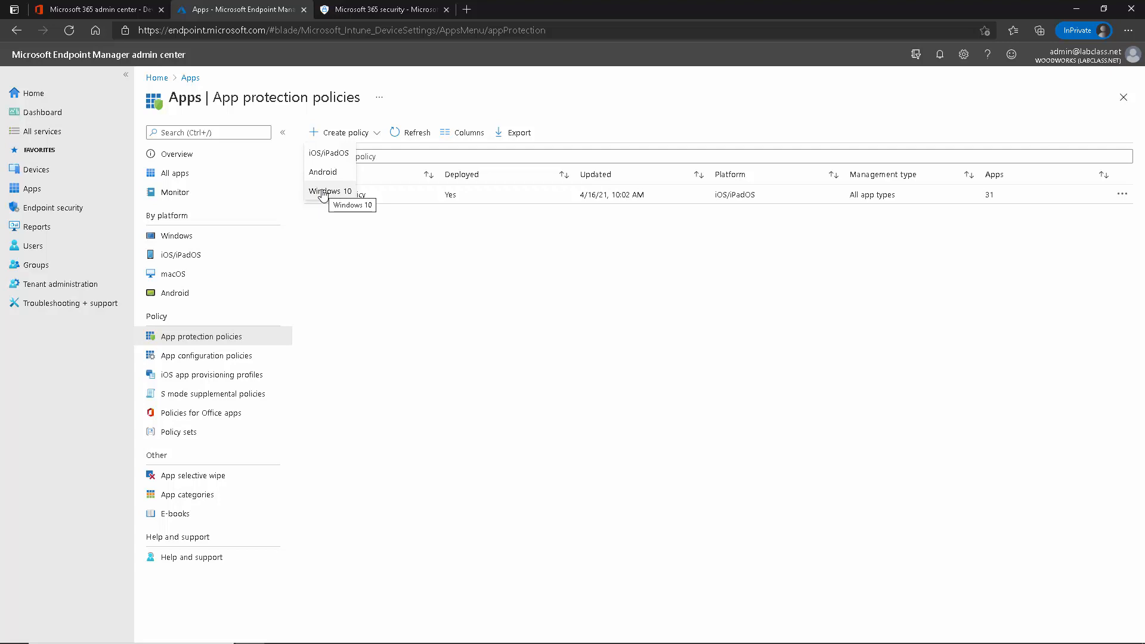
- Open the properties of the existing iOS/iPadOS app protection policy and review its targeted public apps, including Excel, Outlook and PowerPoint
{"action": "left_click", "coordinate": [418, 250]}
{"action": "left_click", "coordinate": [361, 195]}
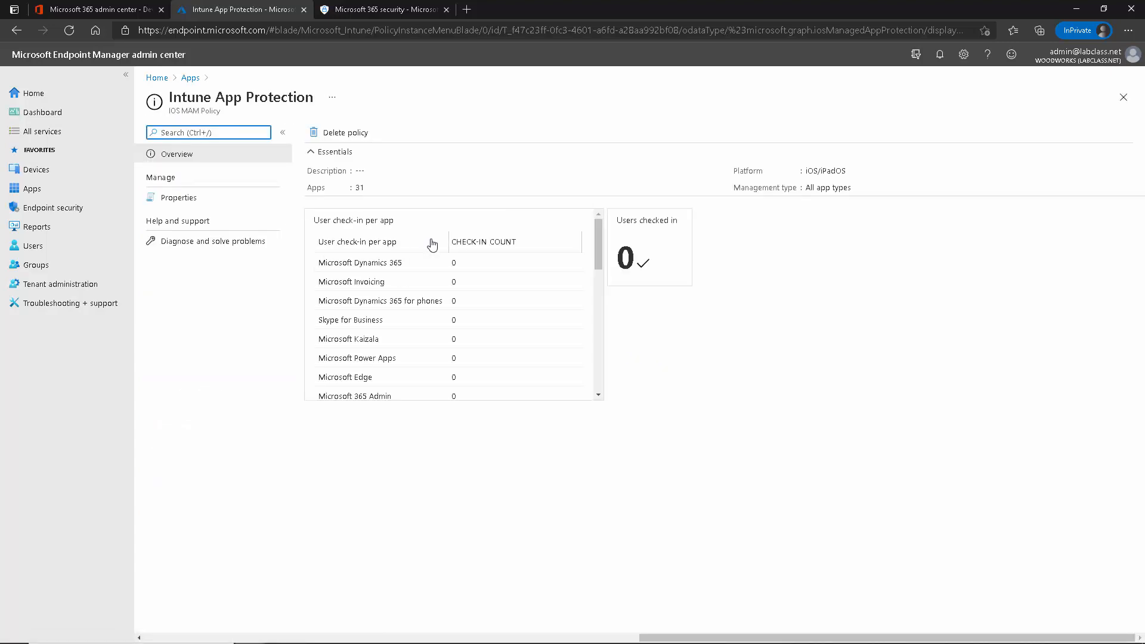
{"action": "left_click", "coordinate": [179, 199]}
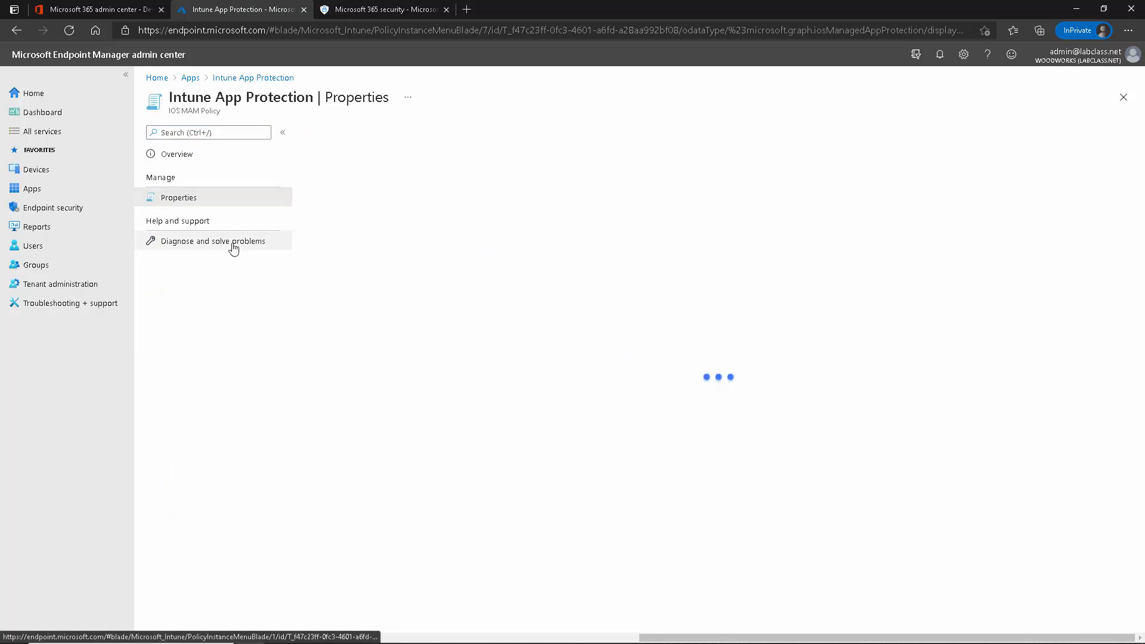
{"action": "scroll", "coordinate": [475, 308], "scroll_direction": "down", "scroll_amount": 2}
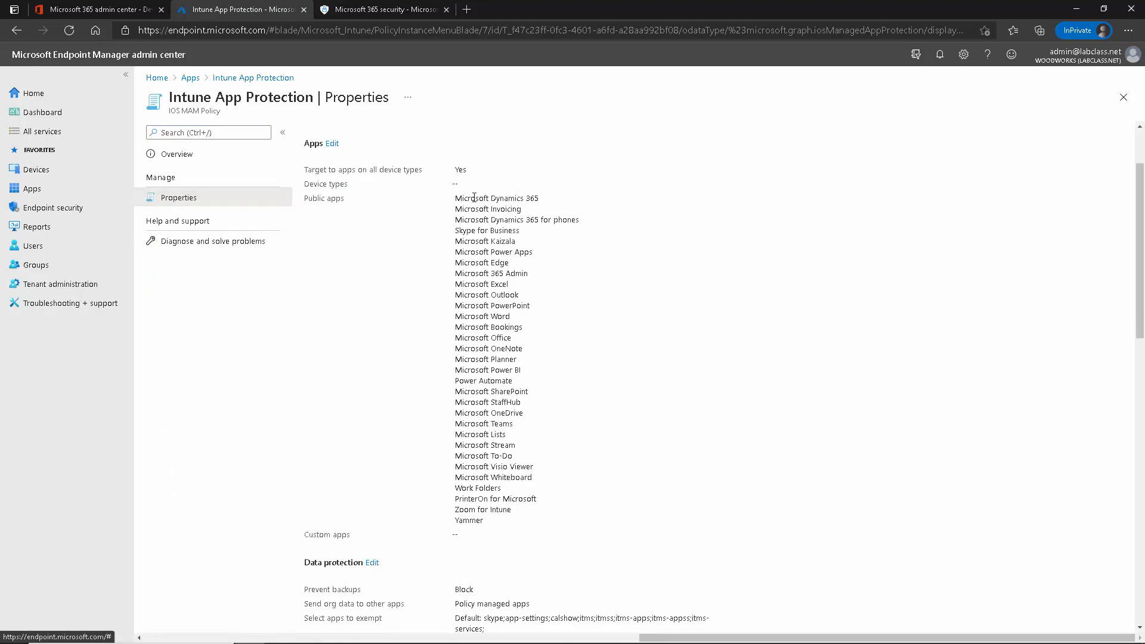
{"action": "left_click_drag", "start_coordinate": [475, 197], "coordinate": [502, 383]}
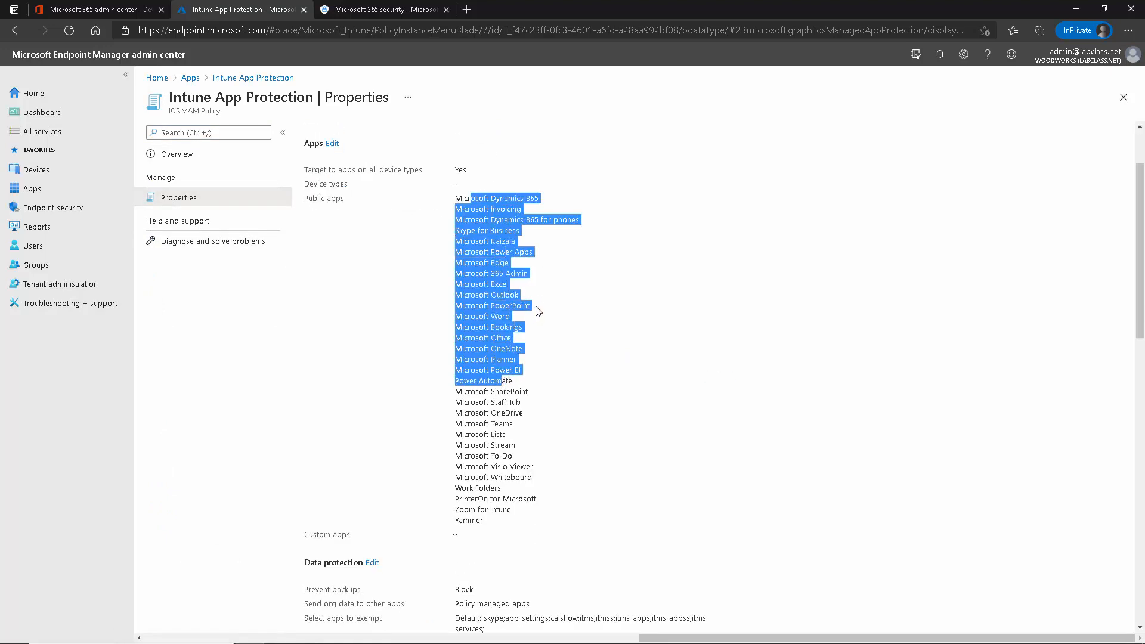
{"action": "left_click", "coordinate": [498, 291]}
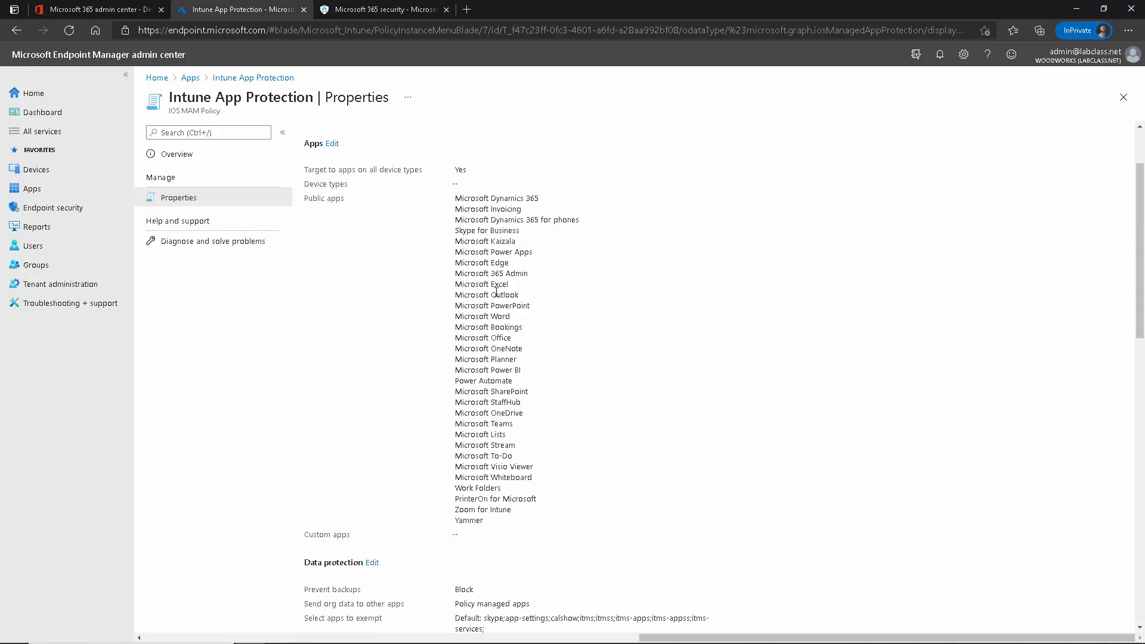
{"action": "left_click_drag", "start_coordinate": [484, 285], "coordinate": [506, 306]}
- Review the policy's data protection settings for sending org data to other apps and saving copies of org data
{"action": "scroll", "coordinate": [500, 406], "scroll_direction": "down", "scroll_amount": 2}
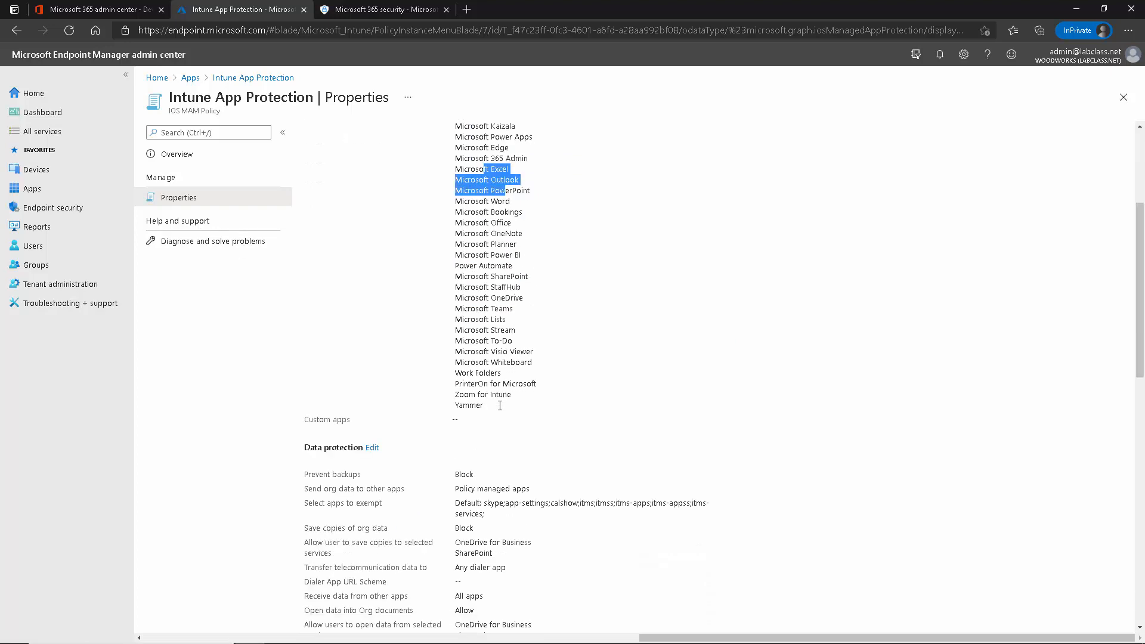
{"action": "scroll", "coordinate": [500, 405], "scroll_direction": "down", "scroll_amount": 3}
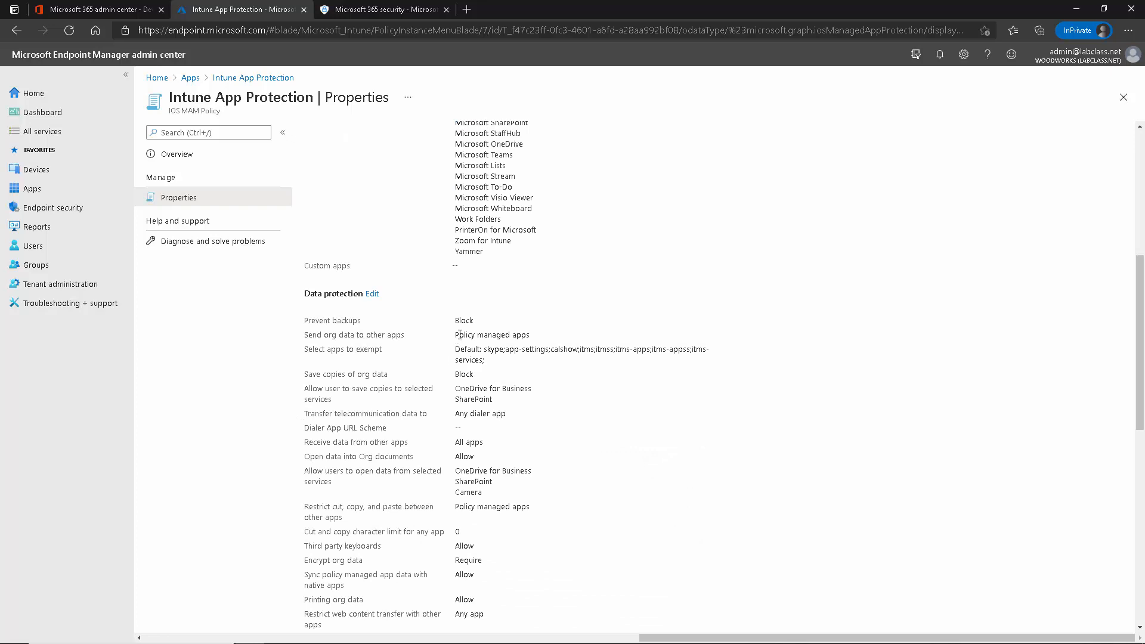
{"action": "left_click_drag", "start_coordinate": [456, 334], "coordinate": [532, 342]}
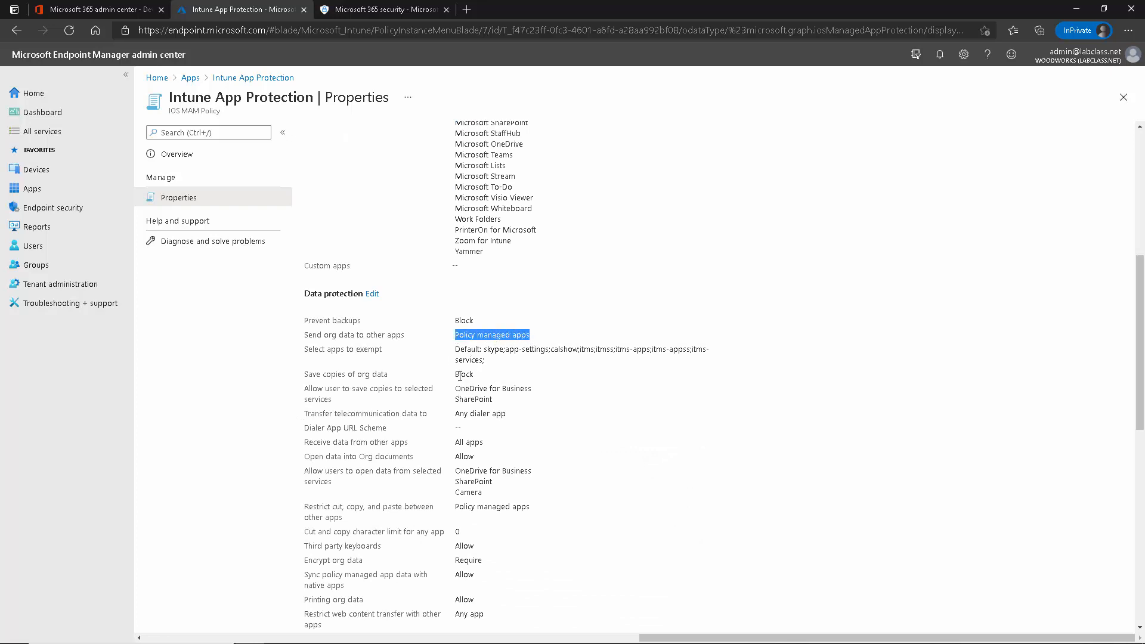
{"action": "left_click_drag", "start_coordinate": [338, 374], "coordinate": [377, 375]}
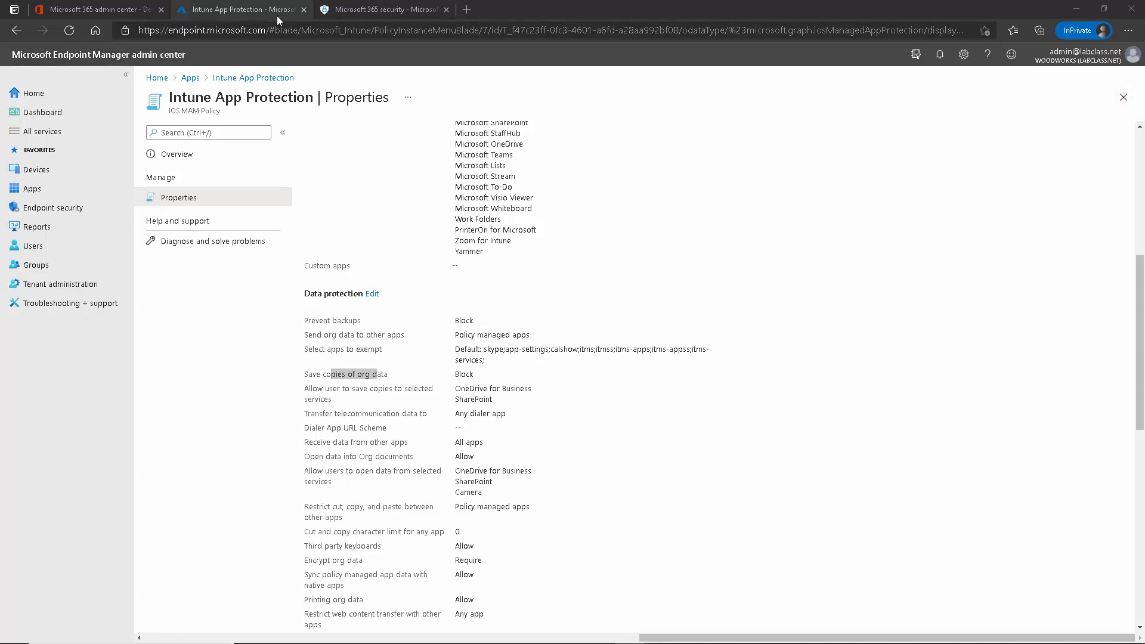
- Switch to the Microsoft 365 security center, open Secure score and review its overview, top improvement actions and history
{"action": "left_click", "coordinate": [350, 9]}
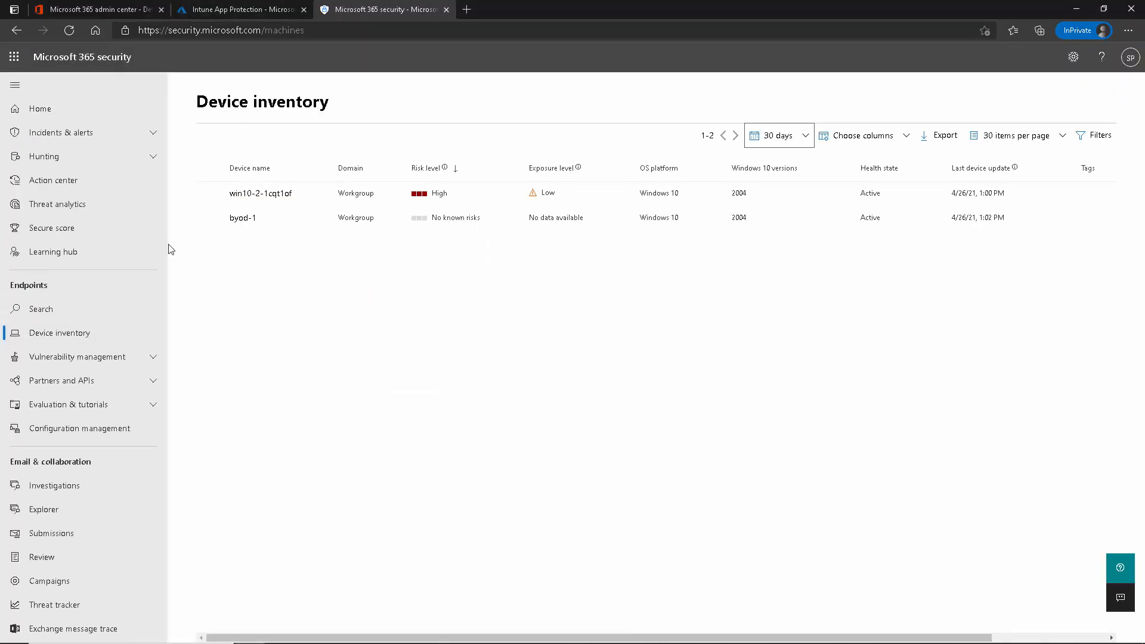
{"action": "left_click", "coordinate": [60, 231]}
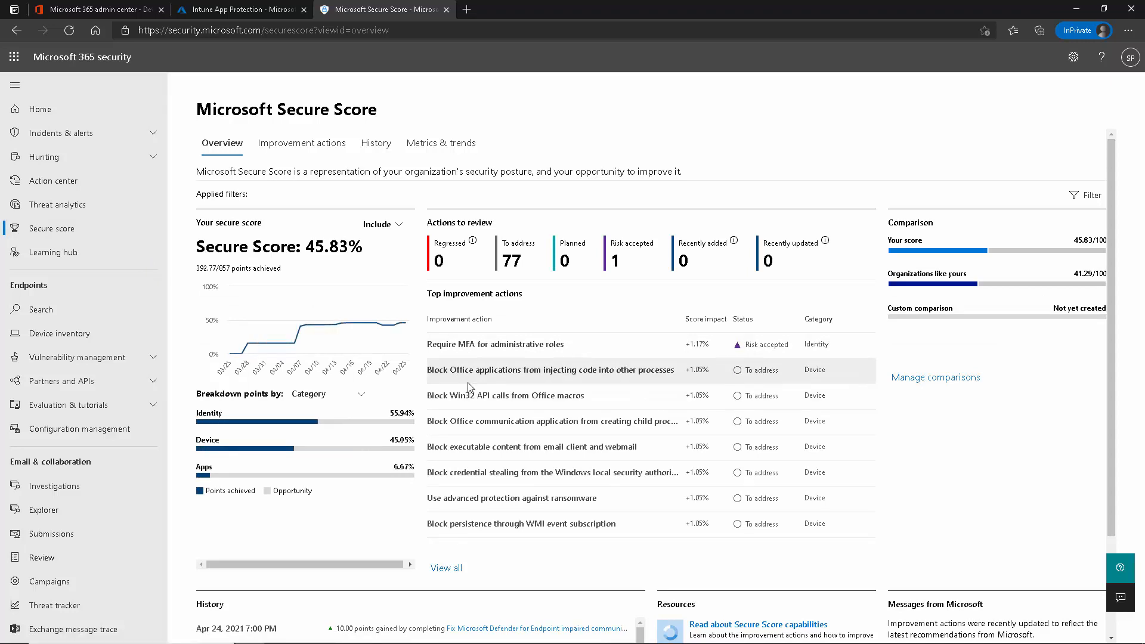
{"action": "scroll", "coordinate": [467, 382], "scroll_direction": "down", "scroll_amount": 1}
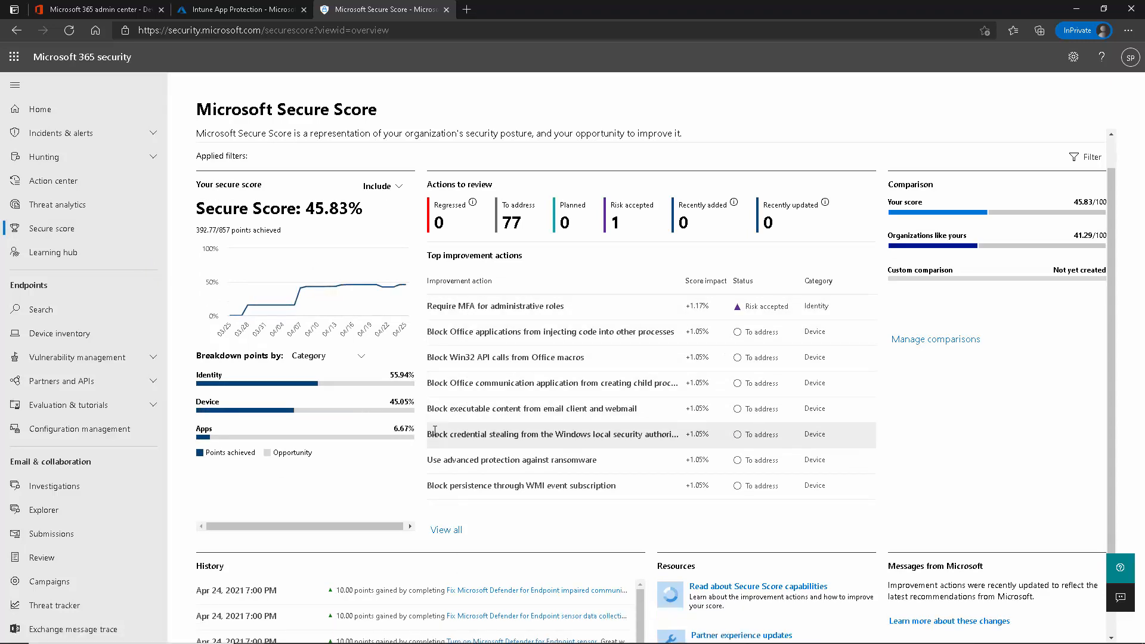
{"action": "scroll", "coordinate": [429, 456], "scroll_direction": "down", "scroll_amount": 1}
{"action": "scroll", "coordinate": [428, 456], "scroll_direction": "down", "scroll_amount": 1}
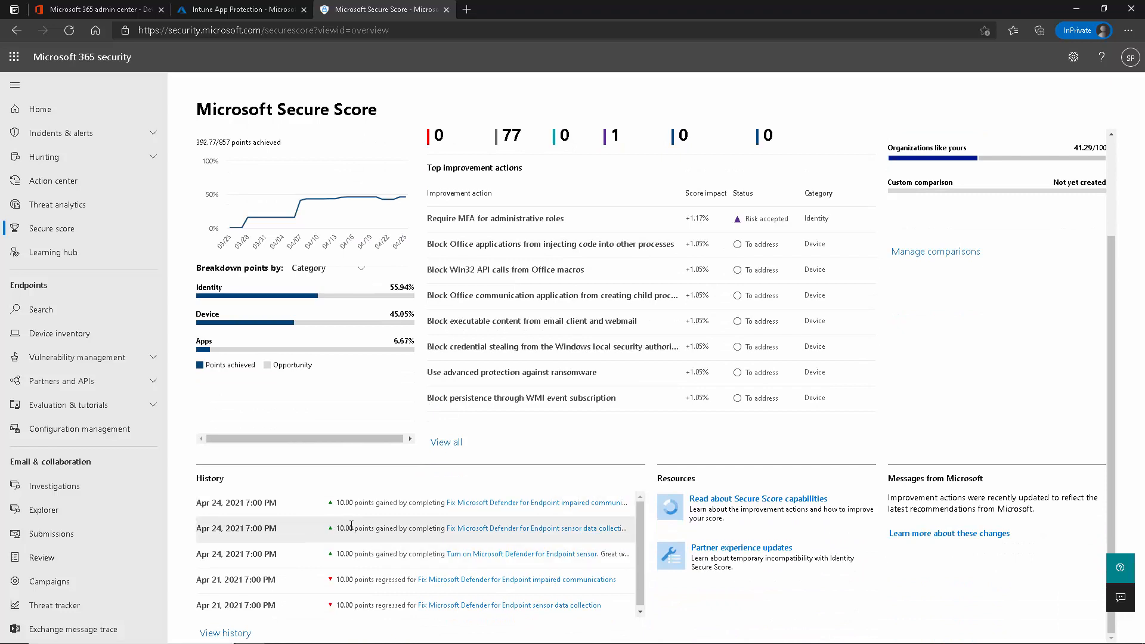
{"action": "scroll", "coordinate": [218, 321], "scroll_direction": "up", "scroll_amount": 3}
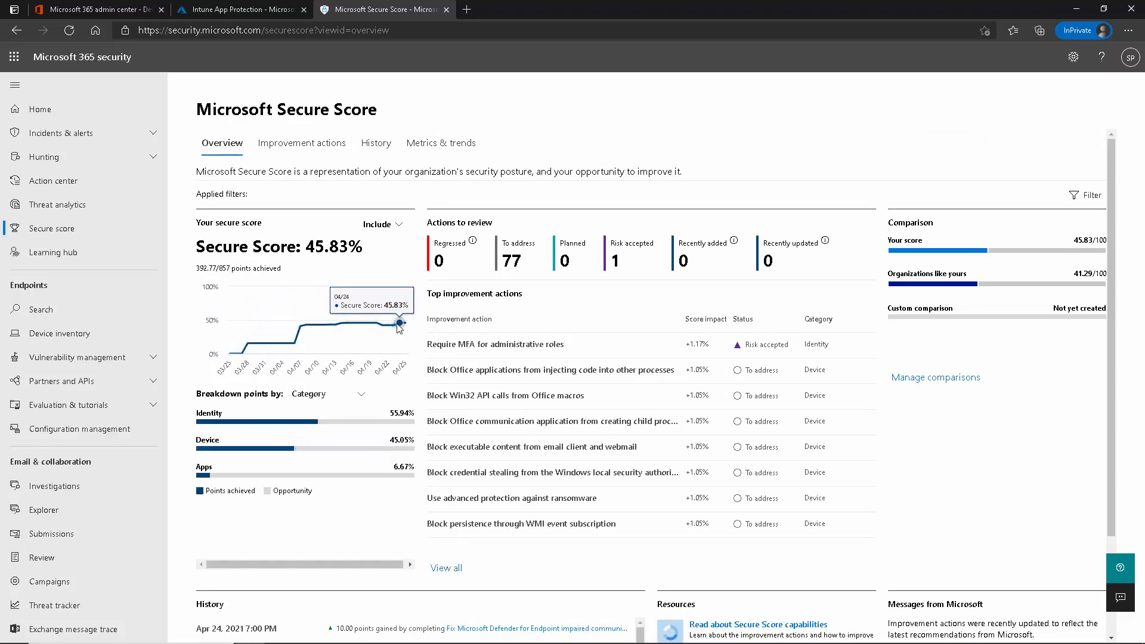
- Open the Secure Score improvement actions and examine the ranked recommendations and their status
{"action": "left_click", "coordinate": [291, 149]}
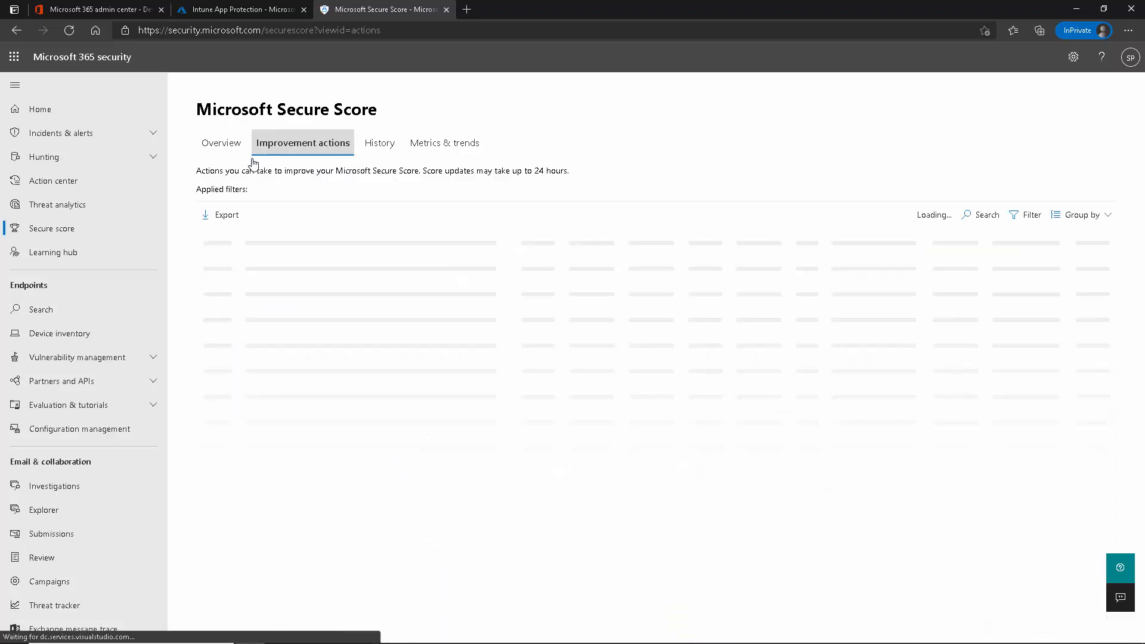
{"action": "scroll", "coordinate": [359, 282], "scroll_direction": "down", "scroll_amount": 10}
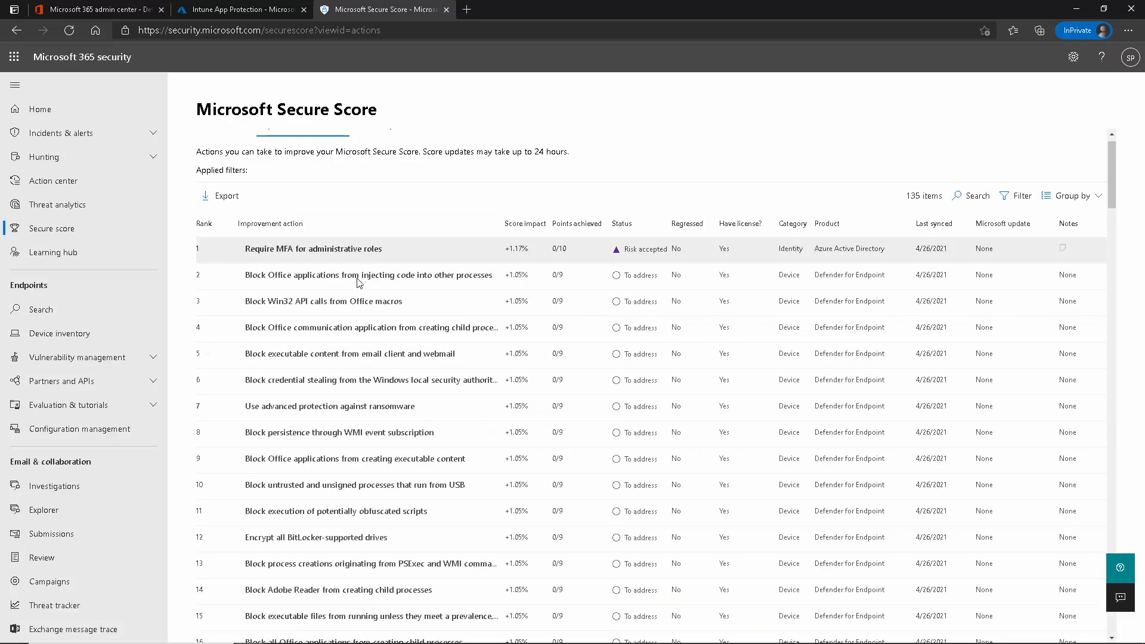
{"action": "scroll", "coordinate": [358, 282], "scroll_direction": "up", "scroll_amount": 10}
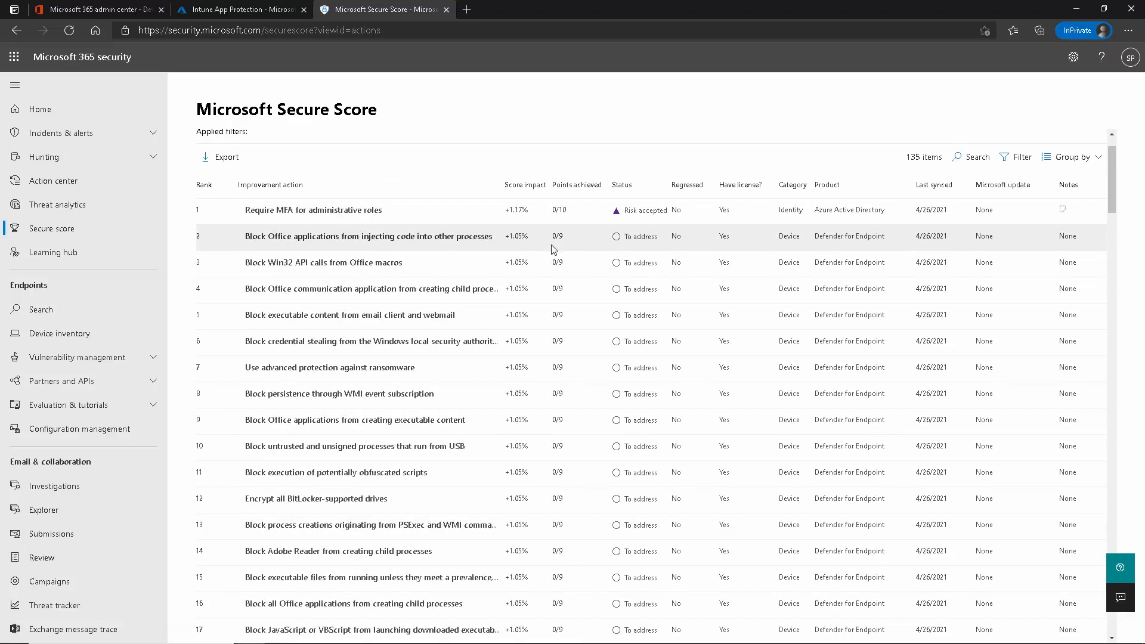
{"action": "scroll", "coordinate": [554, 249], "scroll_direction": "up", "scroll_amount": 2}
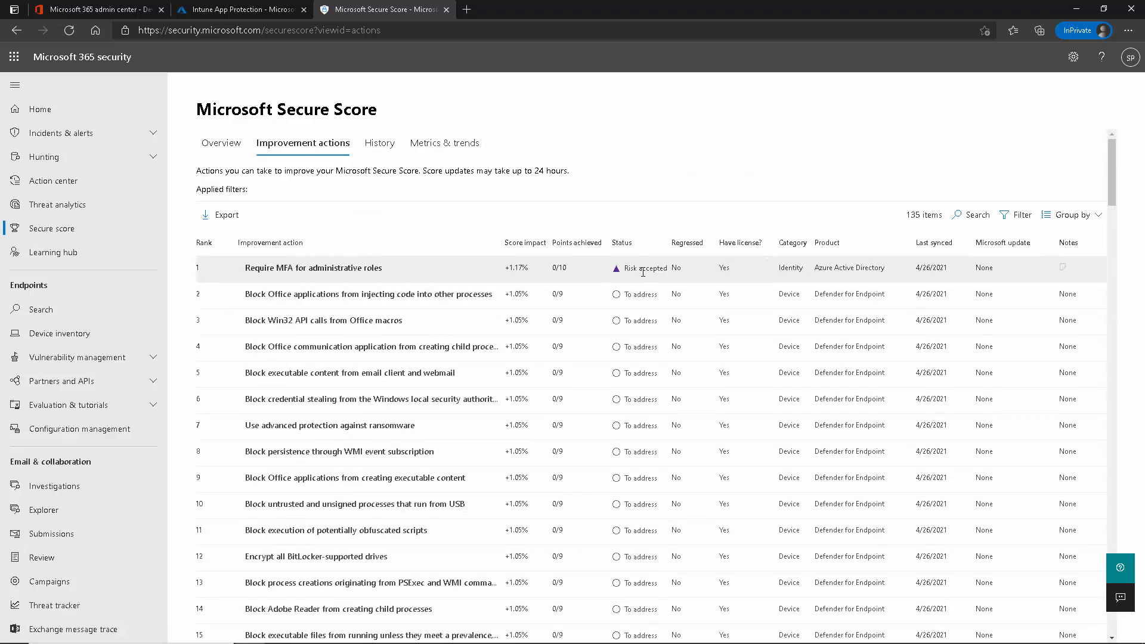
{"action": "left_click", "coordinate": [624, 302]}
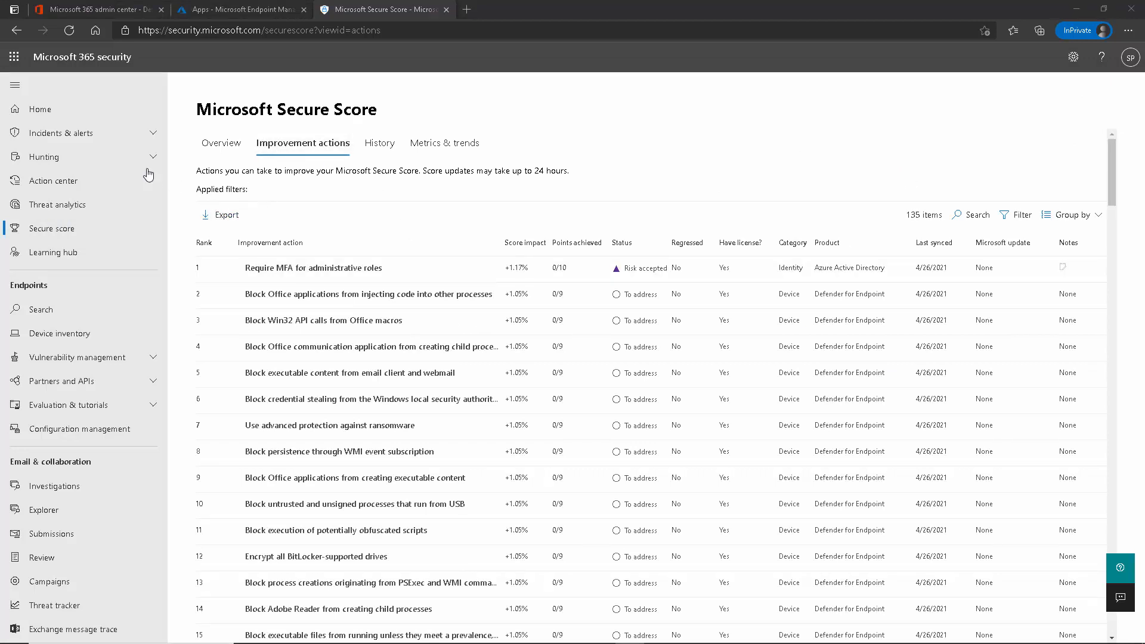
- Return to the Microsoft 365 admin center, open the Security admin center from it and look over the available security sections
{"action": "left_click", "coordinate": [86, 13]}
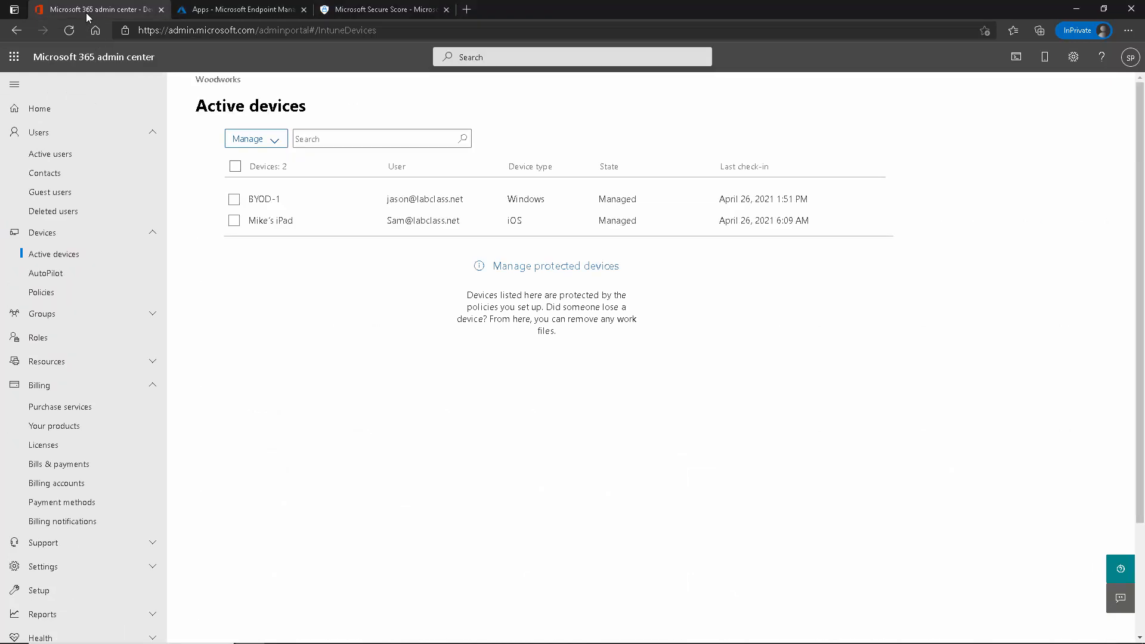
{"action": "scroll", "coordinate": [77, 285], "scroll_direction": "down", "scroll_amount": 5}
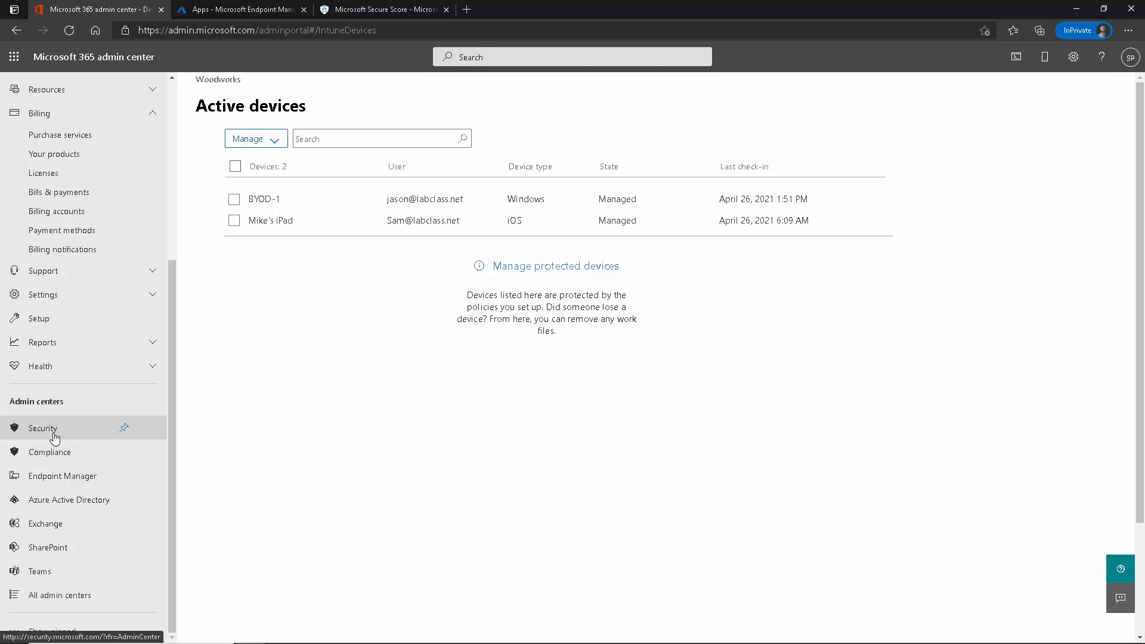
{"action": "left_click", "coordinate": [54, 437]}
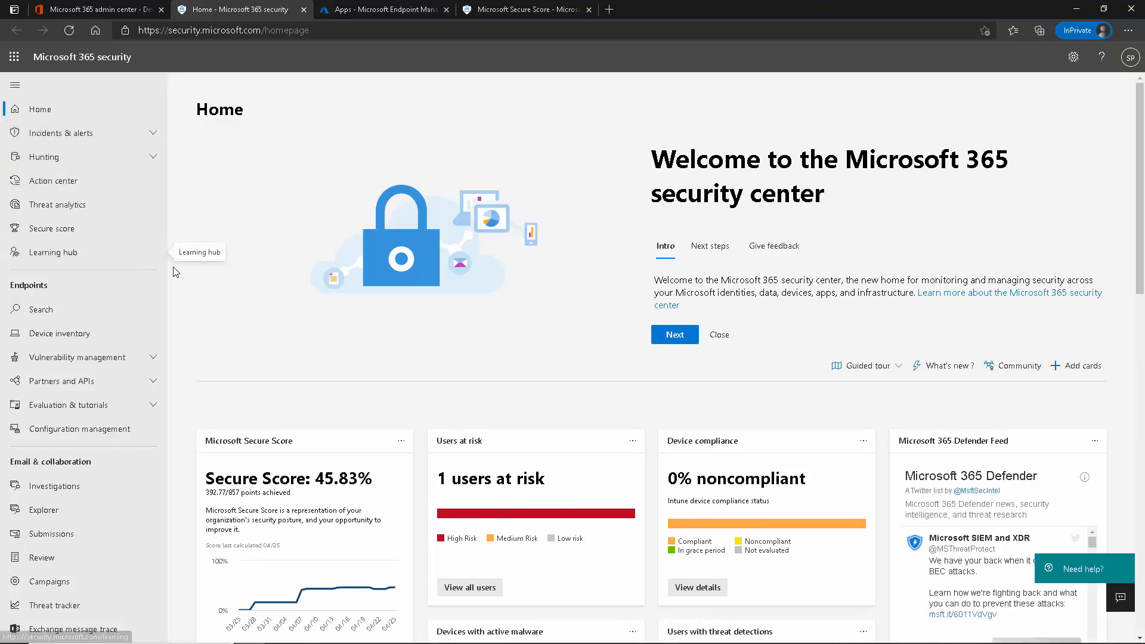
{"action": "scroll", "coordinate": [47, 173], "scroll_direction": "down", "scroll_amount": 4}
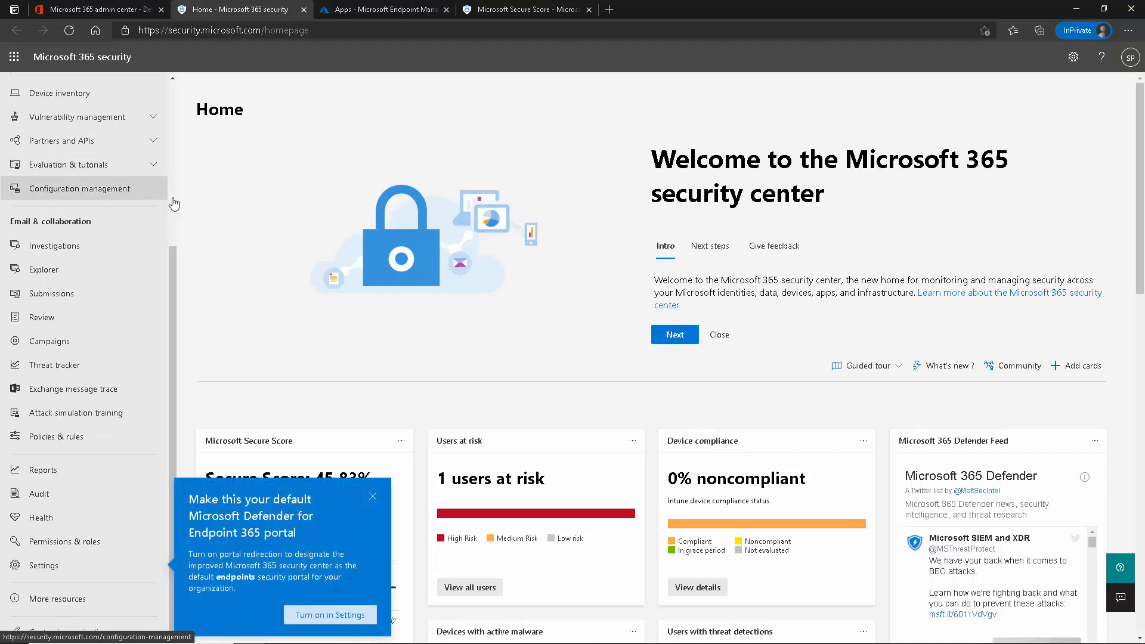
{"action": "scroll", "coordinate": [93, 203], "scroll_direction": "up", "scroll_amount": 4}
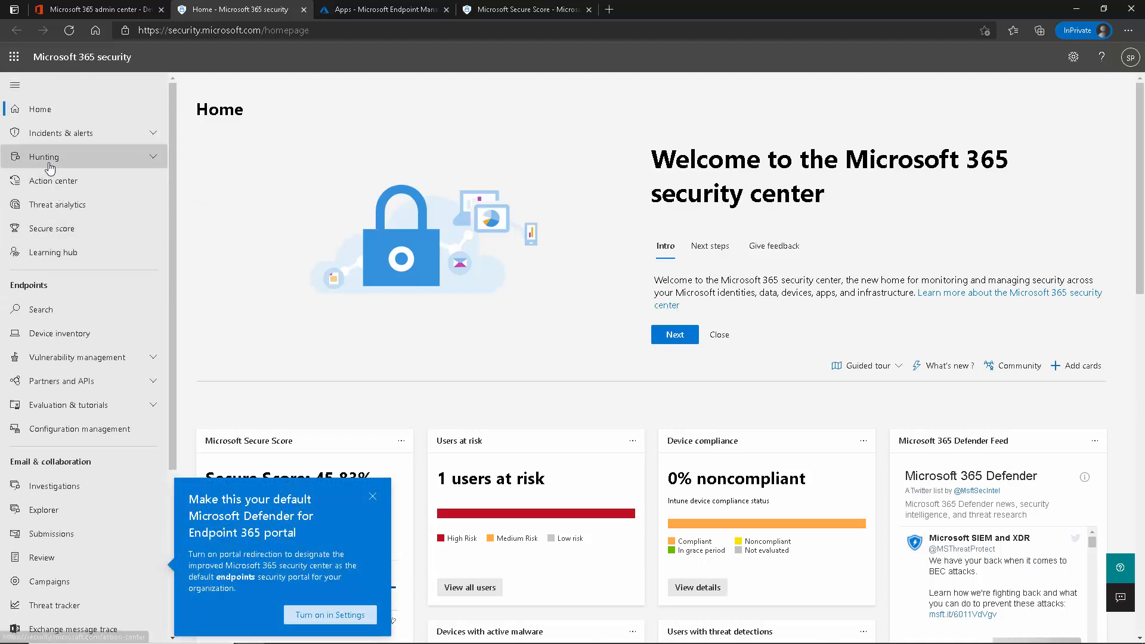
- Review the Advanced hunting getting-started queries and open the Threat analytics page
{"action": "left_click", "coordinate": [52, 158]}
{"action": "left_click", "coordinate": [57, 185]}
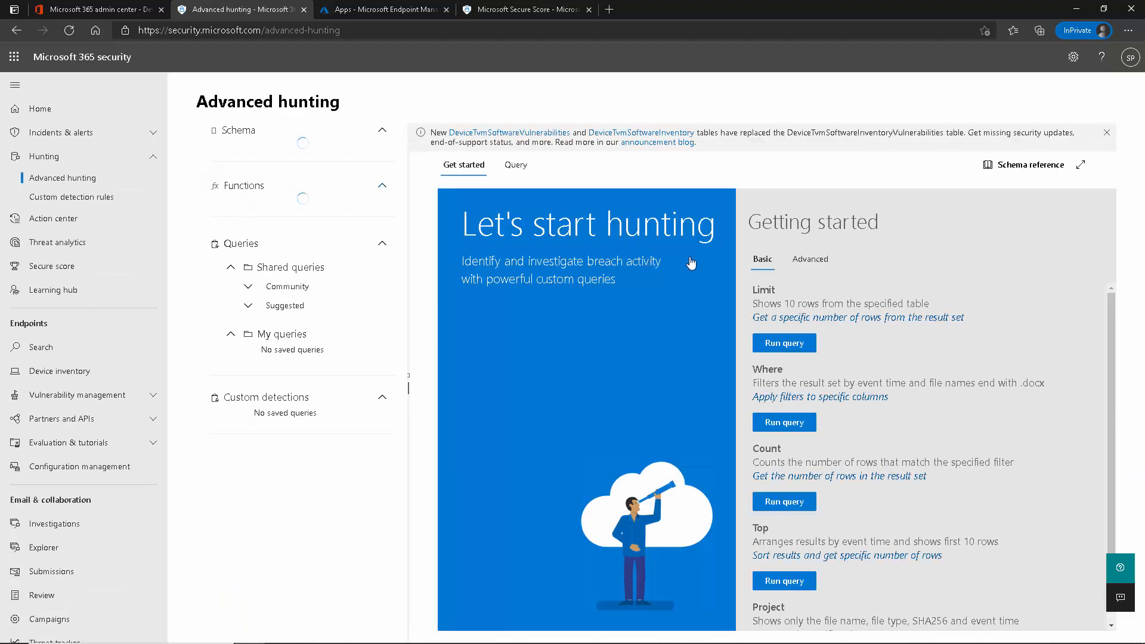
{"action": "scroll", "coordinate": [819, 339], "scroll_direction": "down", "scroll_amount": 1}
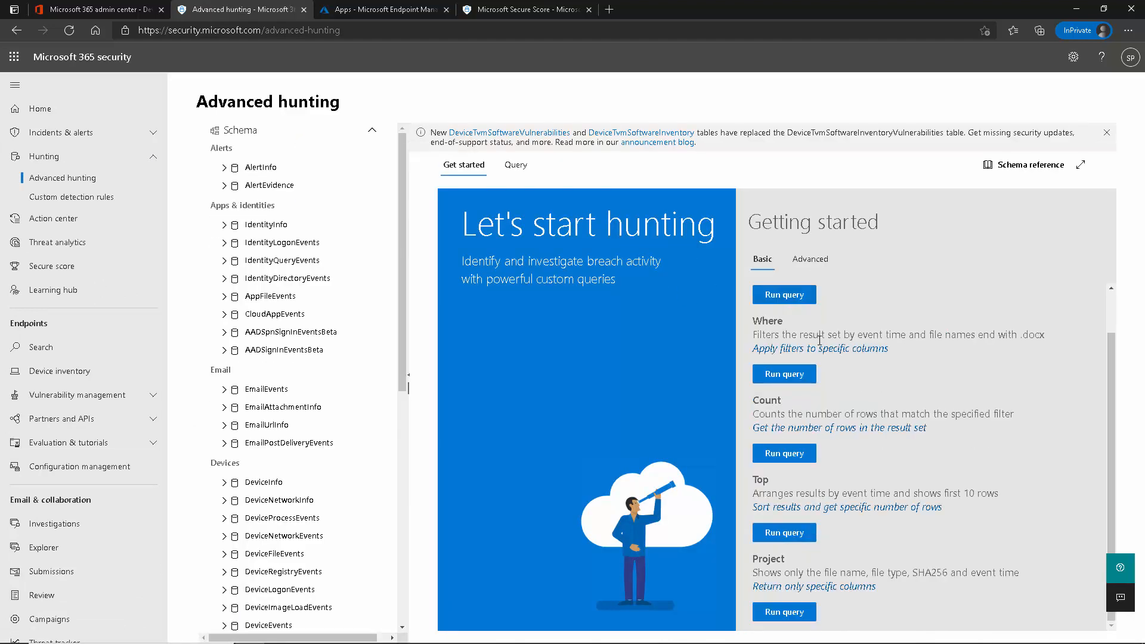
{"action": "left_click", "coordinate": [31, 256]}
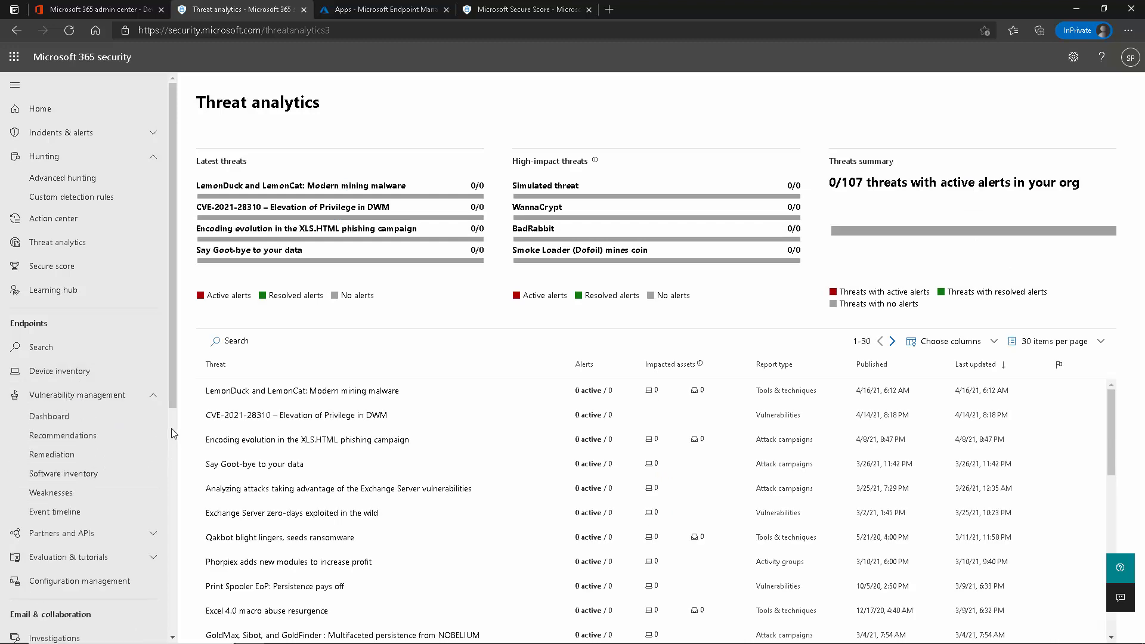
- Open Tutorials & simulations under Evaluation & tutorials and examine Microsoft's "Document drops backdoor" simulation
{"action": "left_click_drag", "start_coordinate": [171, 395], "coordinate": [174, 461]}
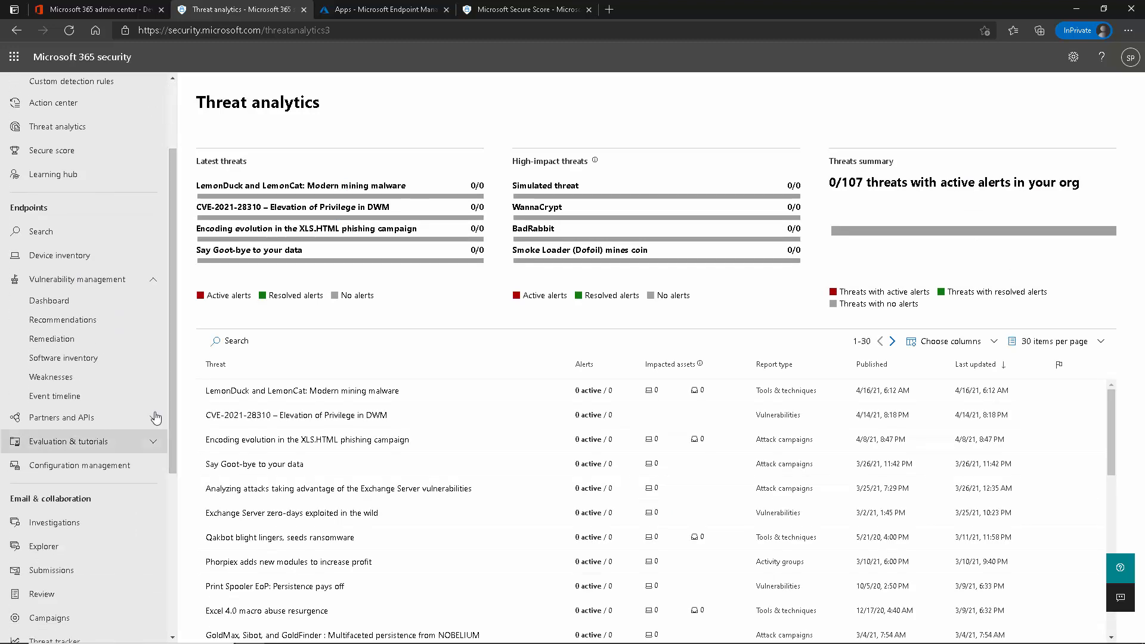
{"action": "left_click", "coordinate": [89, 445]}
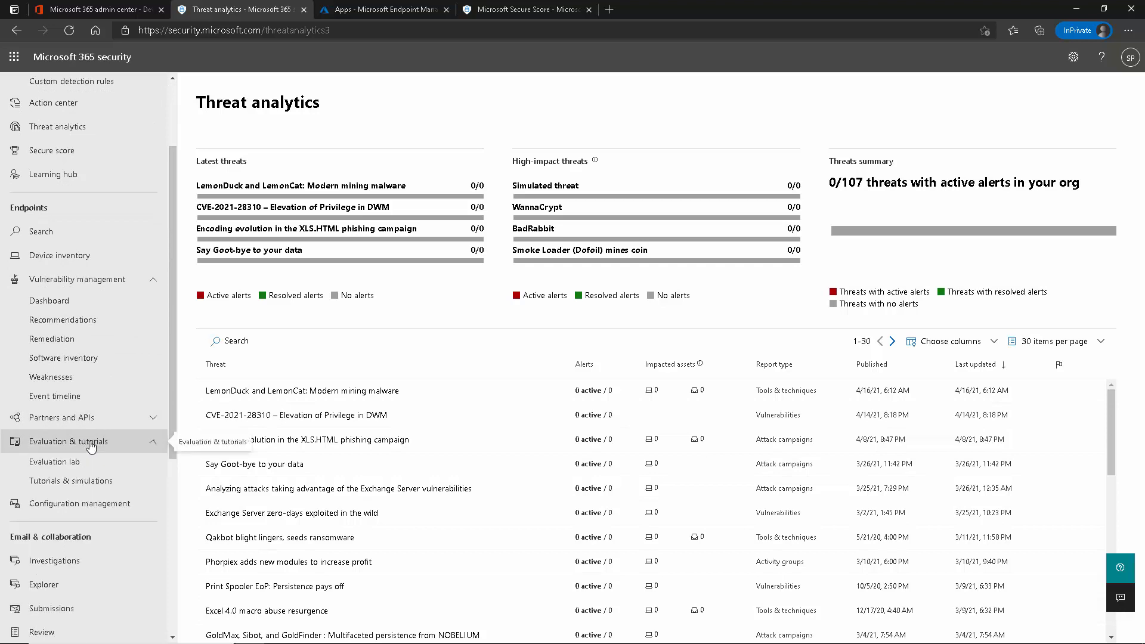
{"action": "scroll", "coordinate": [94, 453], "scroll_direction": "down", "scroll_amount": 2}
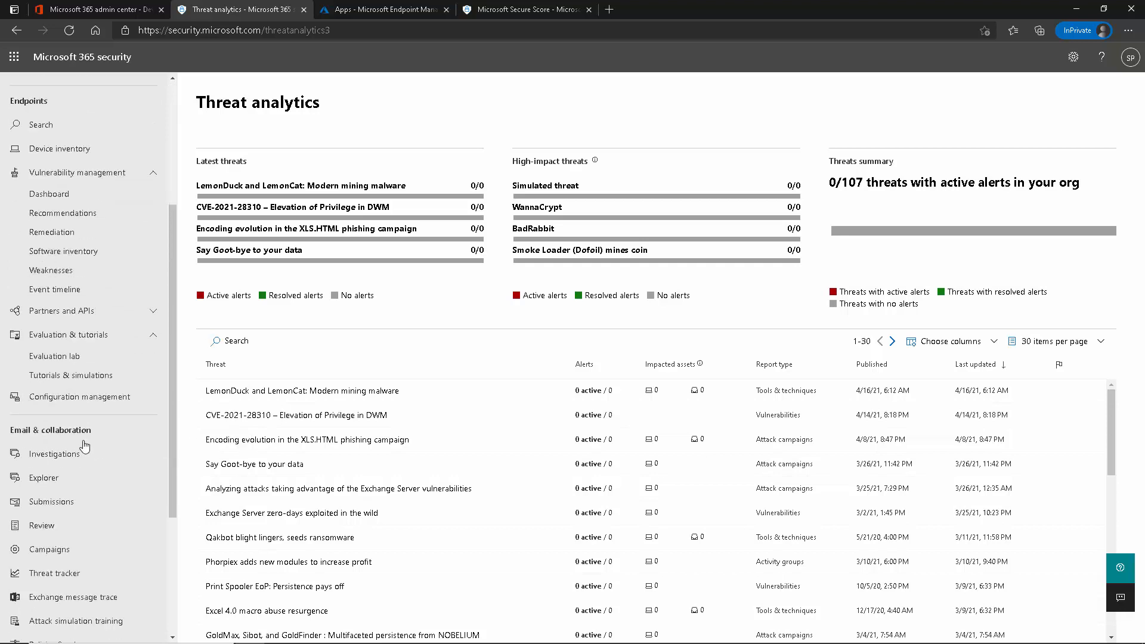
{"action": "left_click", "coordinate": [53, 376]}
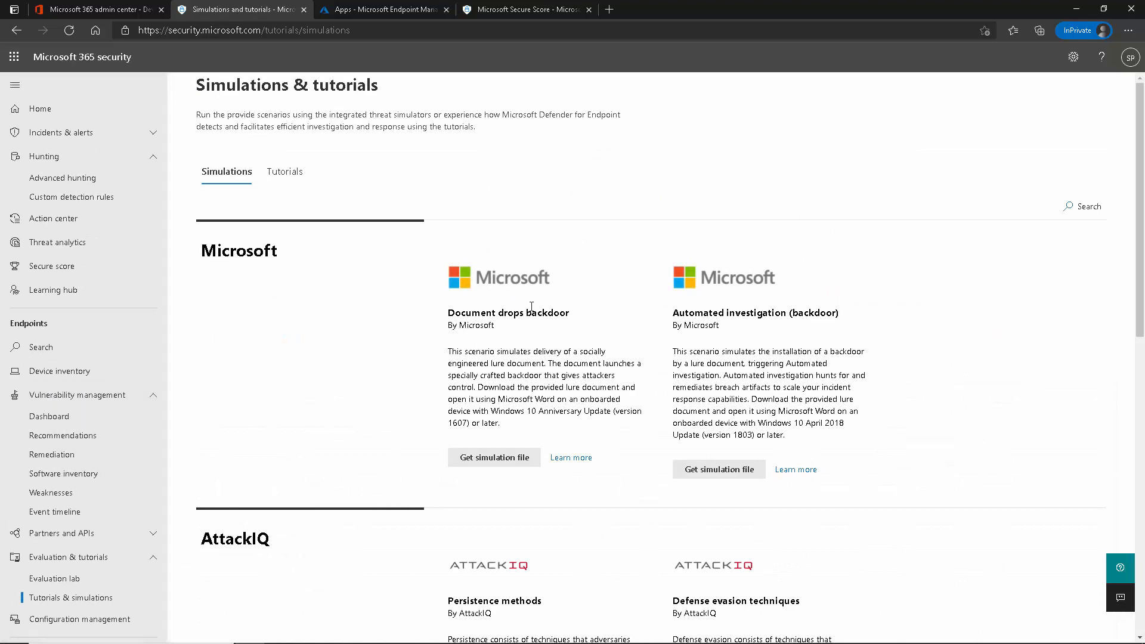
{"action": "left_click_drag", "start_coordinate": [488, 321], "coordinate": [567, 318]}
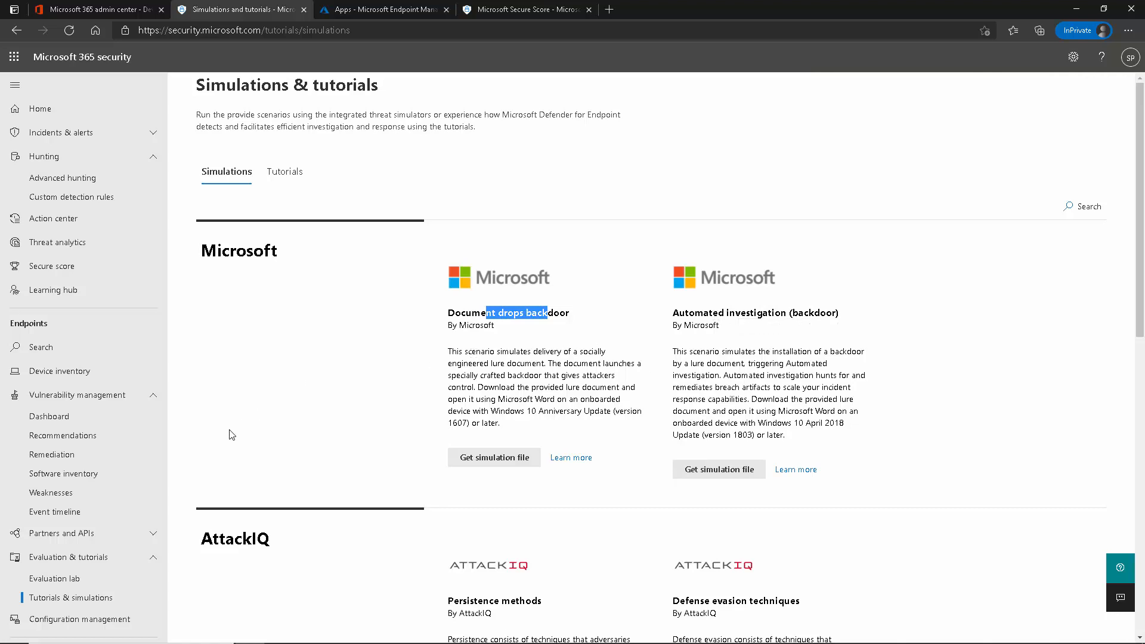
- Open the Investigations page under Email & collaboration and look over the remaining security center sections
{"action": "scroll", "coordinate": [231, 434], "scroll_direction": "down", "scroll_amount": 1}
{"action": "scroll", "coordinate": [142, 440], "scroll_direction": "down", "scroll_amount": 4}
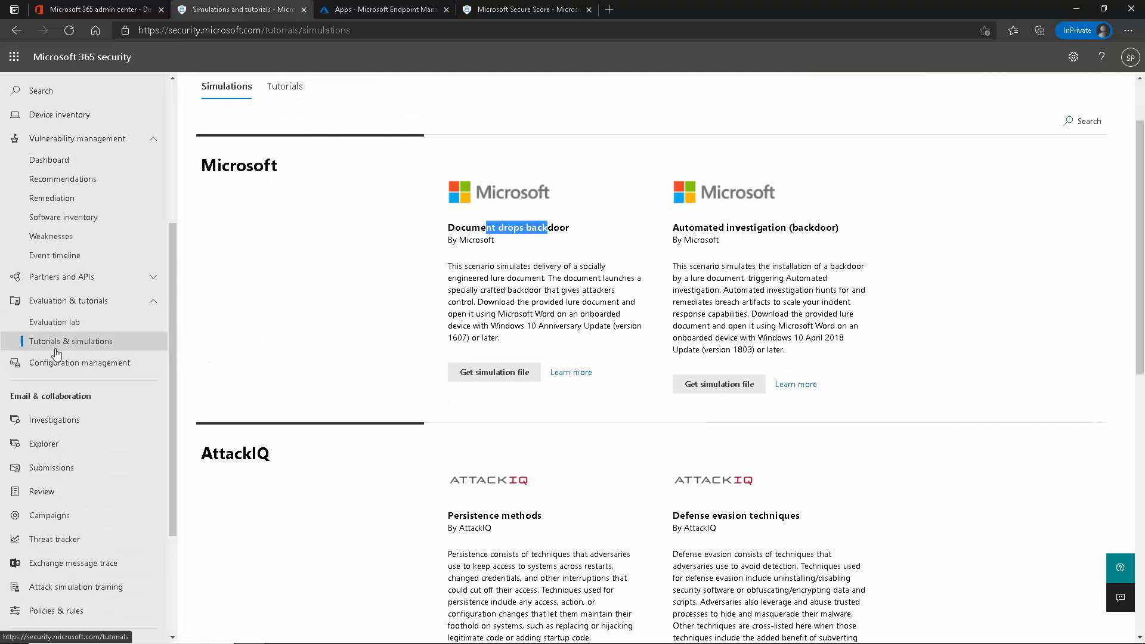
{"action": "scroll", "coordinate": [80, 406], "scroll_direction": "down", "scroll_amount": 1}
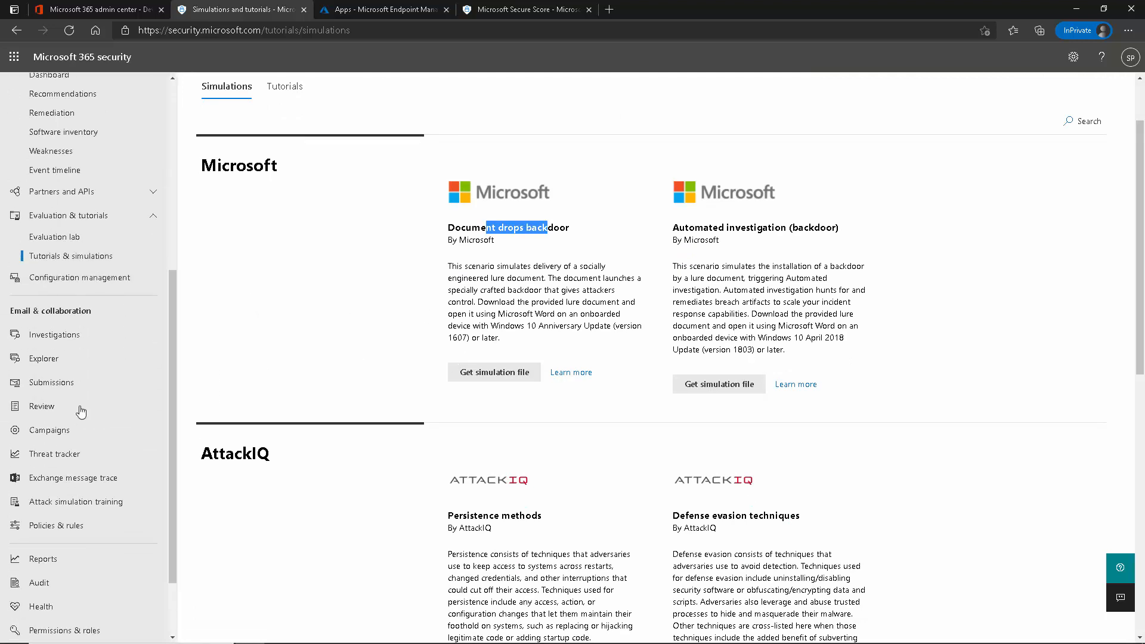
{"action": "left_click", "coordinate": [55, 334]}
{"action": "scroll", "coordinate": [69, 357], "scroll_direction": "down", "scroll_amount": 5}
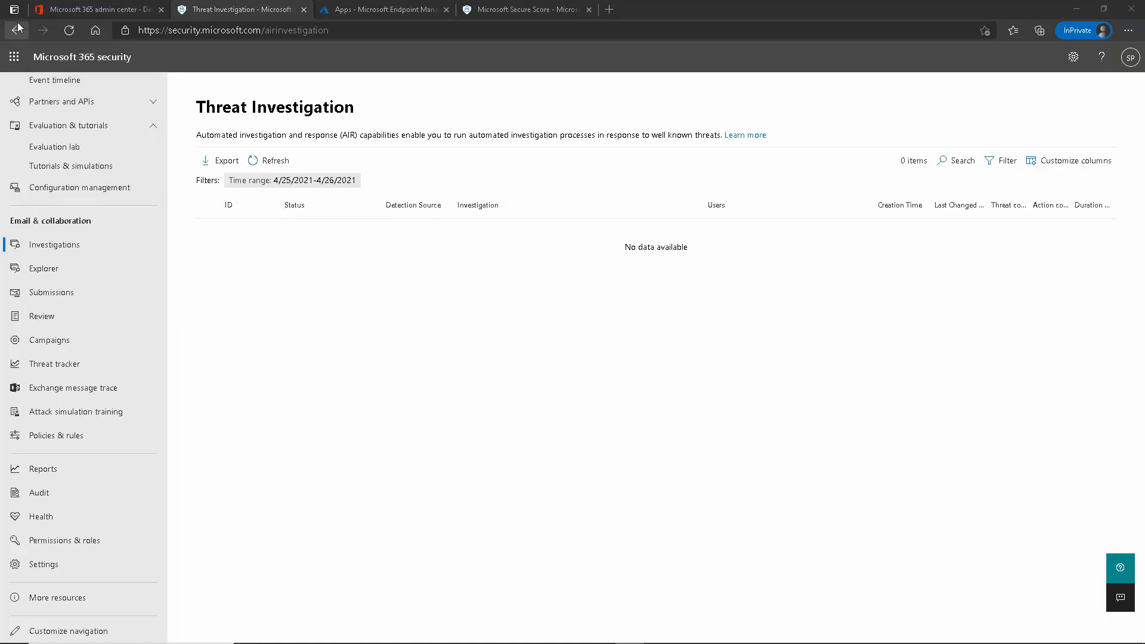
- Return to the Microsoft 365 admin center, open the Compliance admin center from it and go to its Data classification overview, dismissing the introduction
{"action": "left_click", "coordinate": [14, 56]}
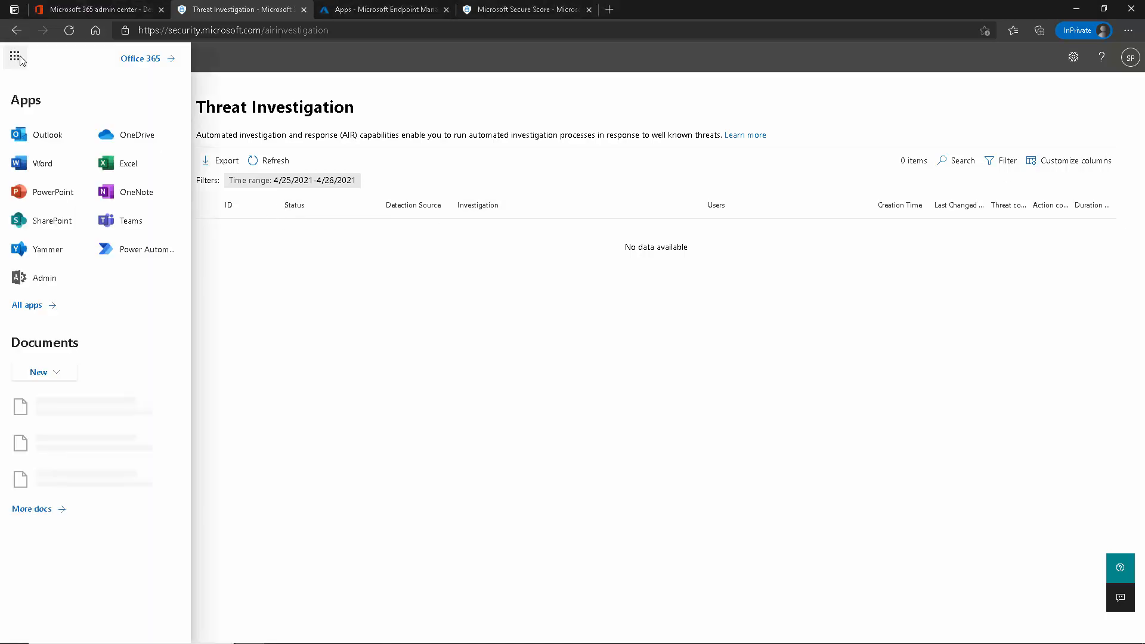
{"action": "left_click", "coordinate": [119, 9]}
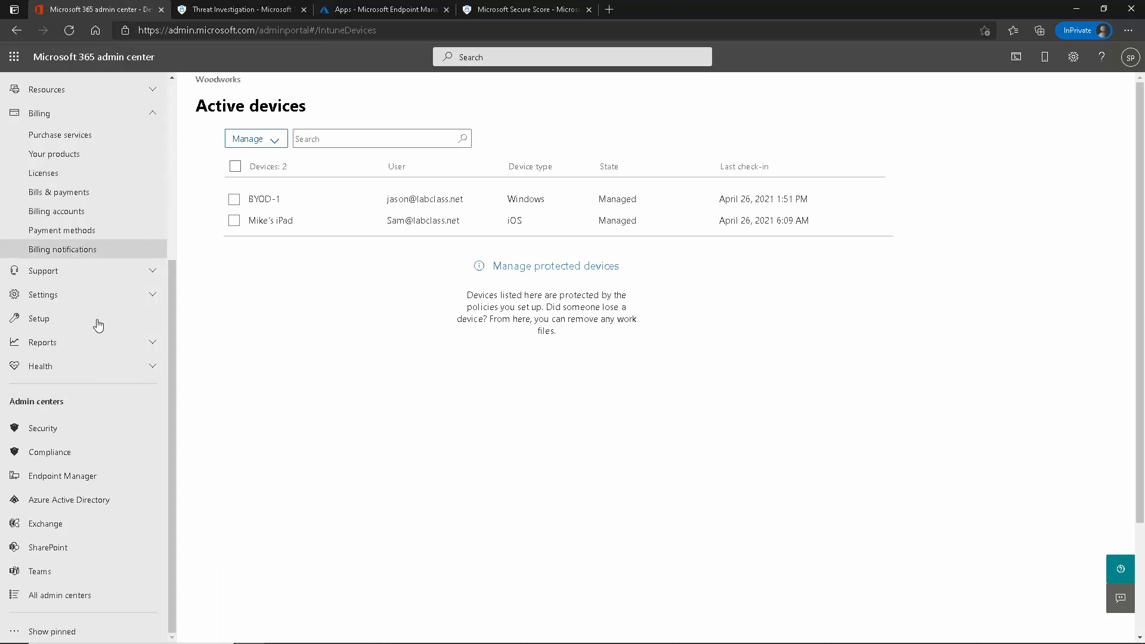
{"action": "left_click", "coordinate": [57, 458]}
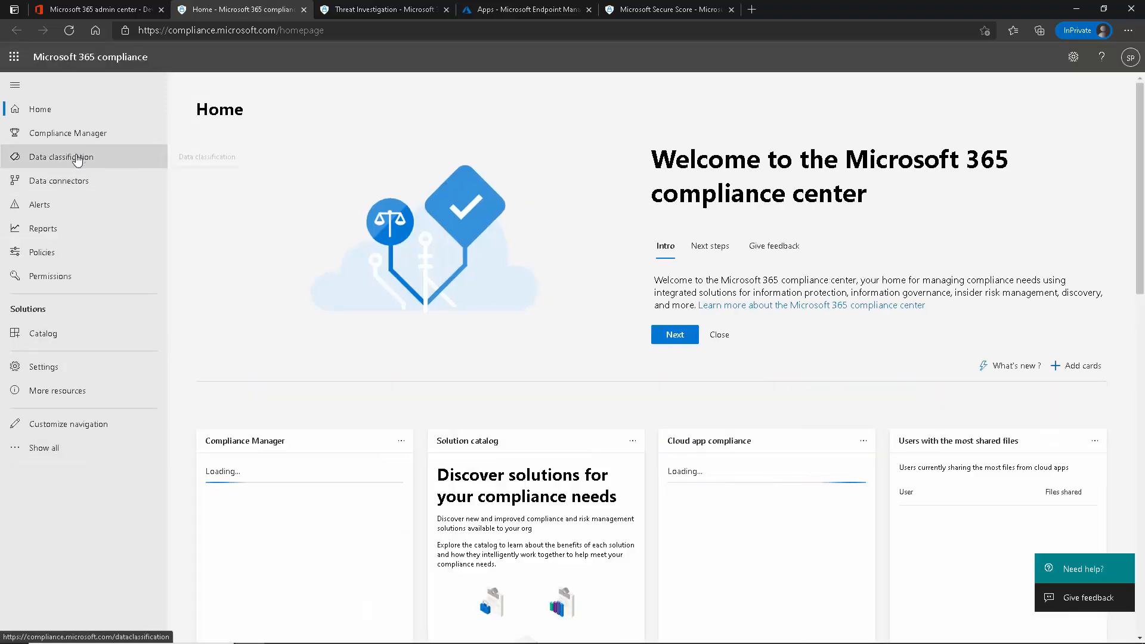
{"action": "left_click", "coordinate": [82, 156]}
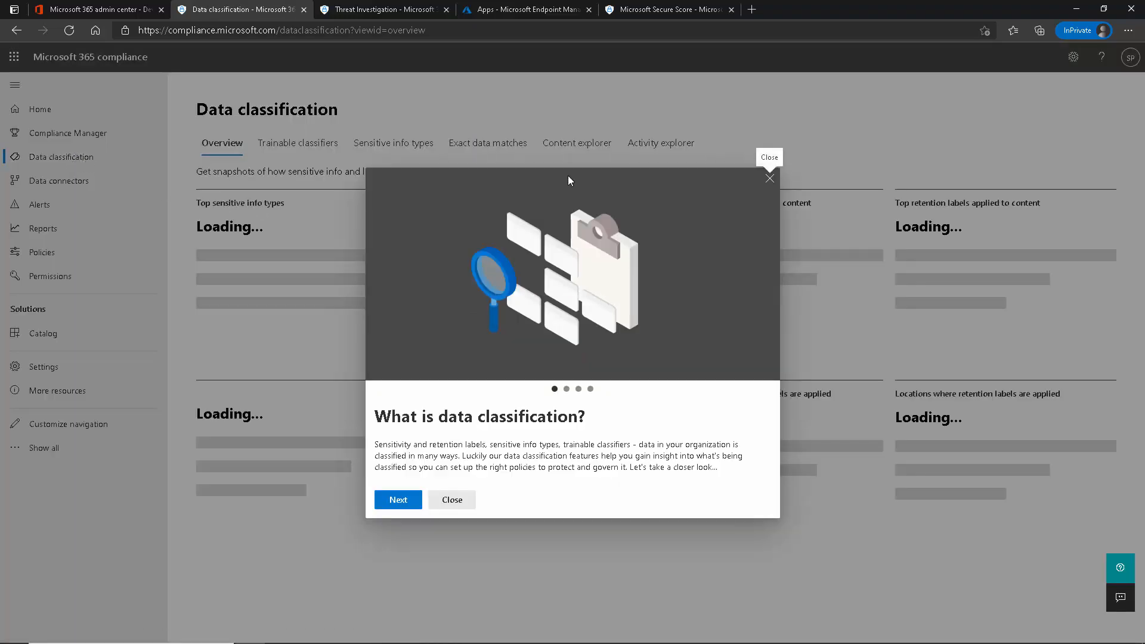
{"action": "left_click", "coordinate": [769, 178]}
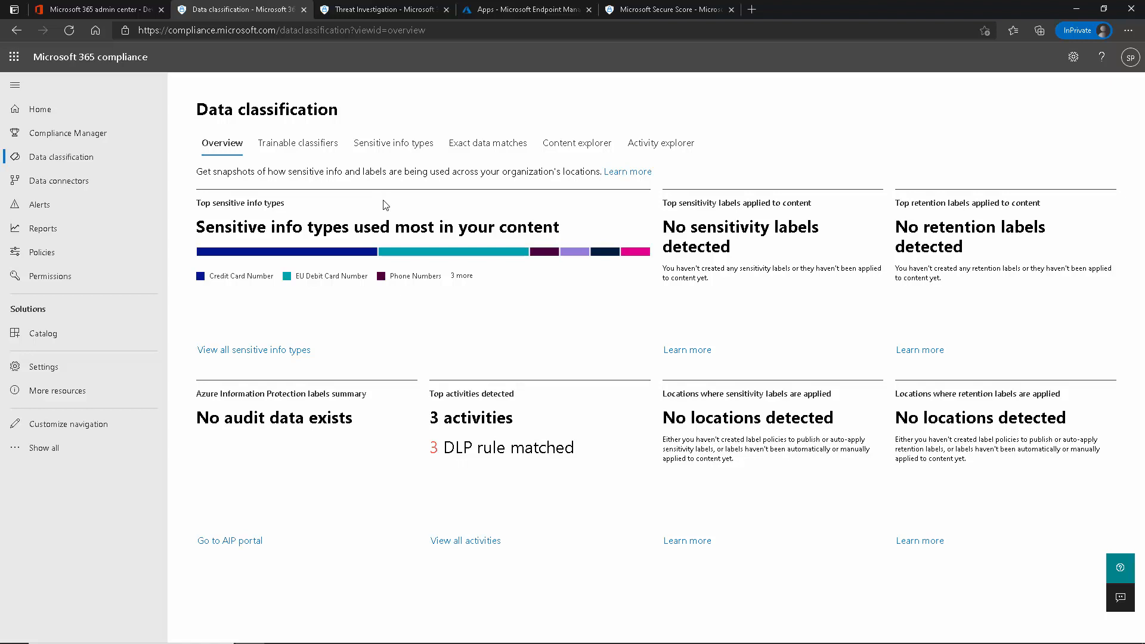
- View the Trainable classifiers and examine the list of built-in Sensitive info types under Data classification
{"action": "left_click", "coordinate": [310, 149]}
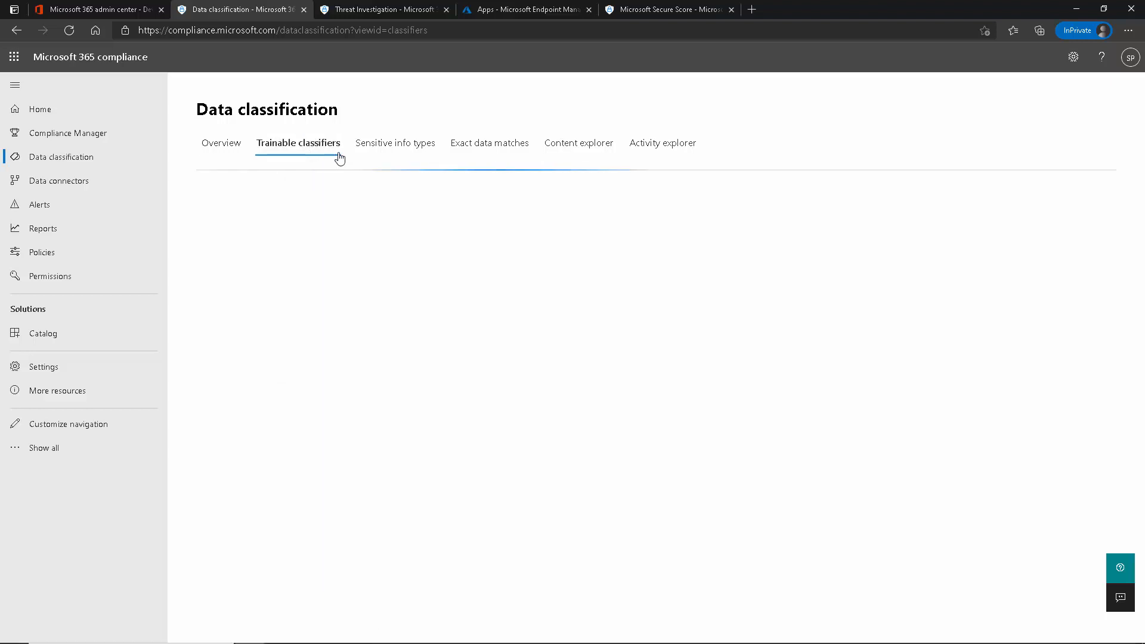
{"action": "left_click", "coordinate": [400, 147]}
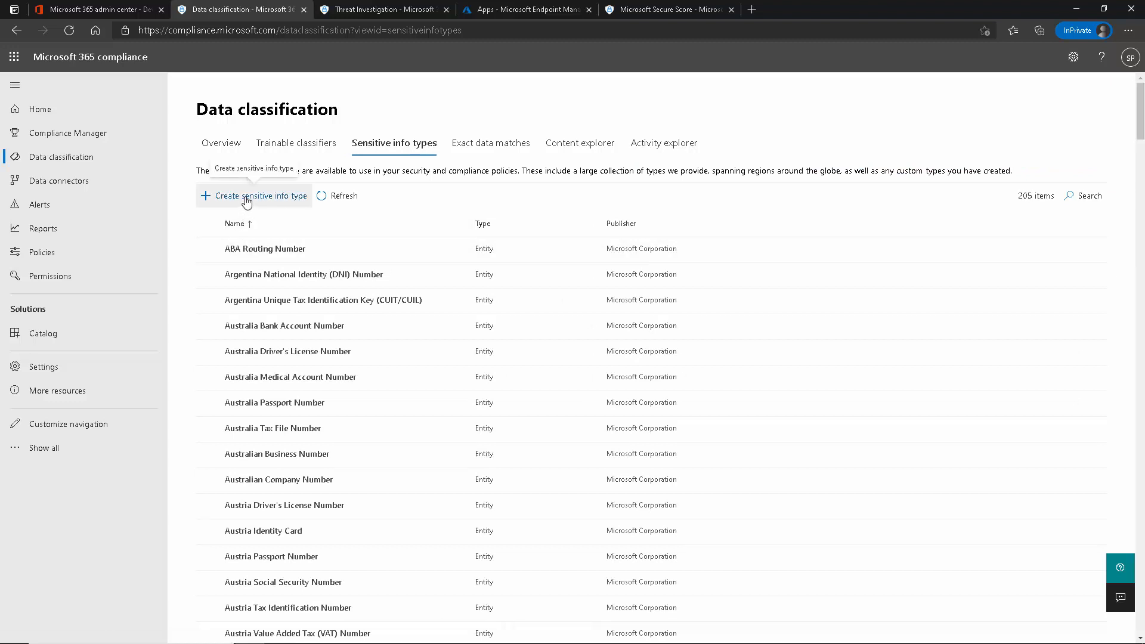
{"action": "scroll", "coordinate": [298, 334], "scroll_direction": "down", "scroll_amount": 10}
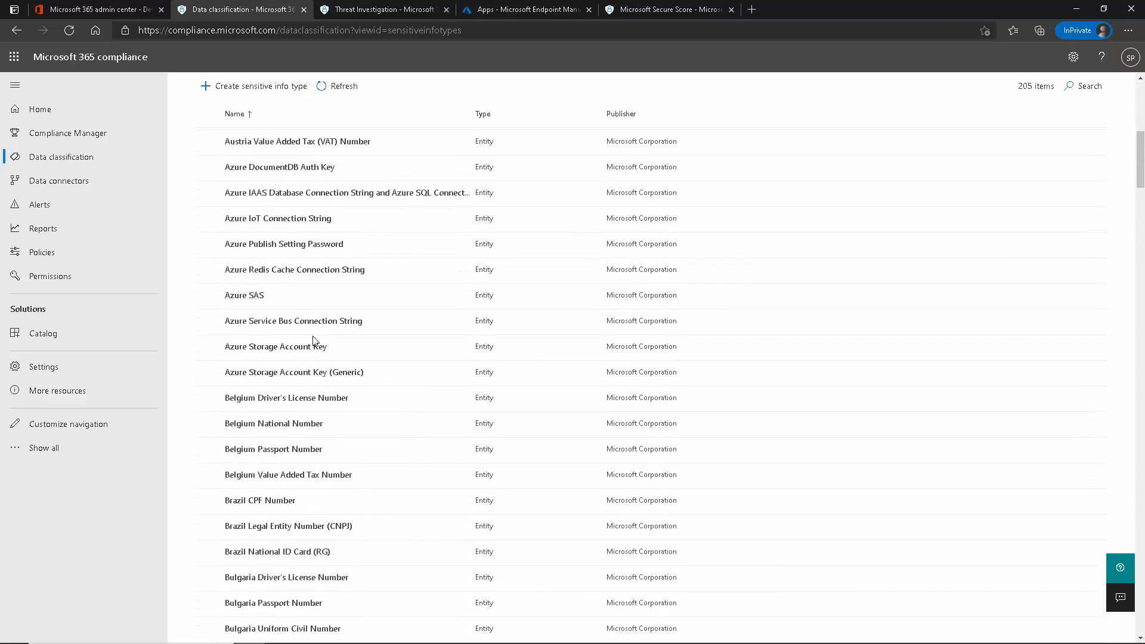
{"action": "scroll", "coordinate": [315, 342], "scroll_direction": "down", "scroll_amount": 20}
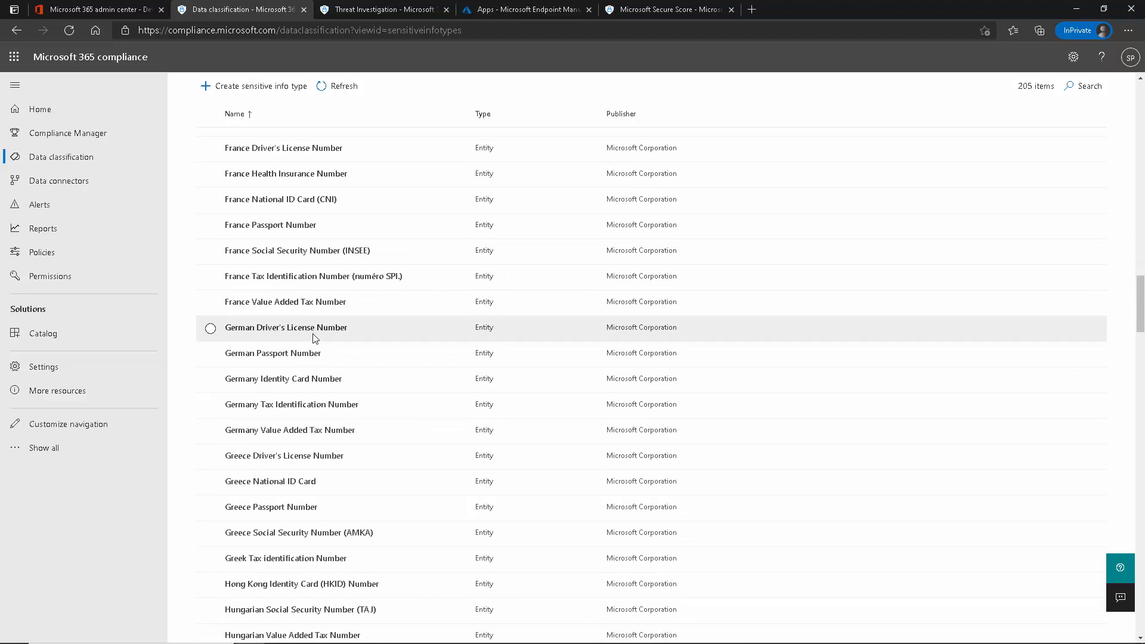
{"action": "scroll", "coordinate": [315, 338], "scroll_direction": "down", "scroll_amount": 8}
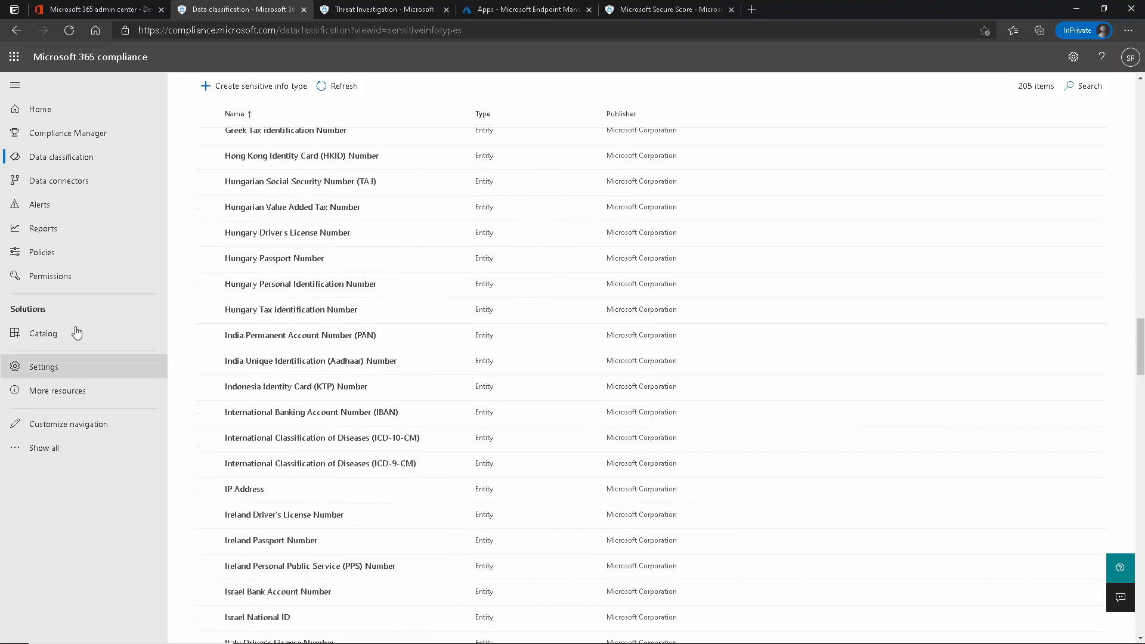
- Show all compliance solutions, open Data loss prevention and examine the locations the Phone Patterns policy applies to
{"action": "left_click", "coordinate": [27, 447]}
{"action": "scroll", "coordinate": [68, 418], "scroll_direction": "down", "scroll_amount": 1}
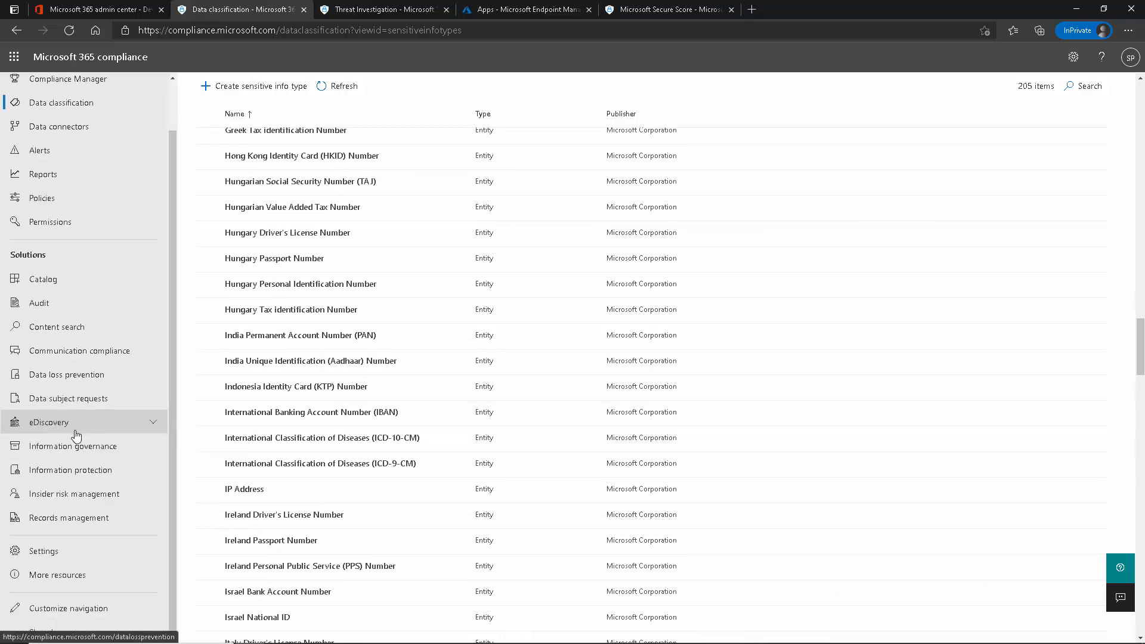
{"action": "left_click", "coordinate": [66, 375]}
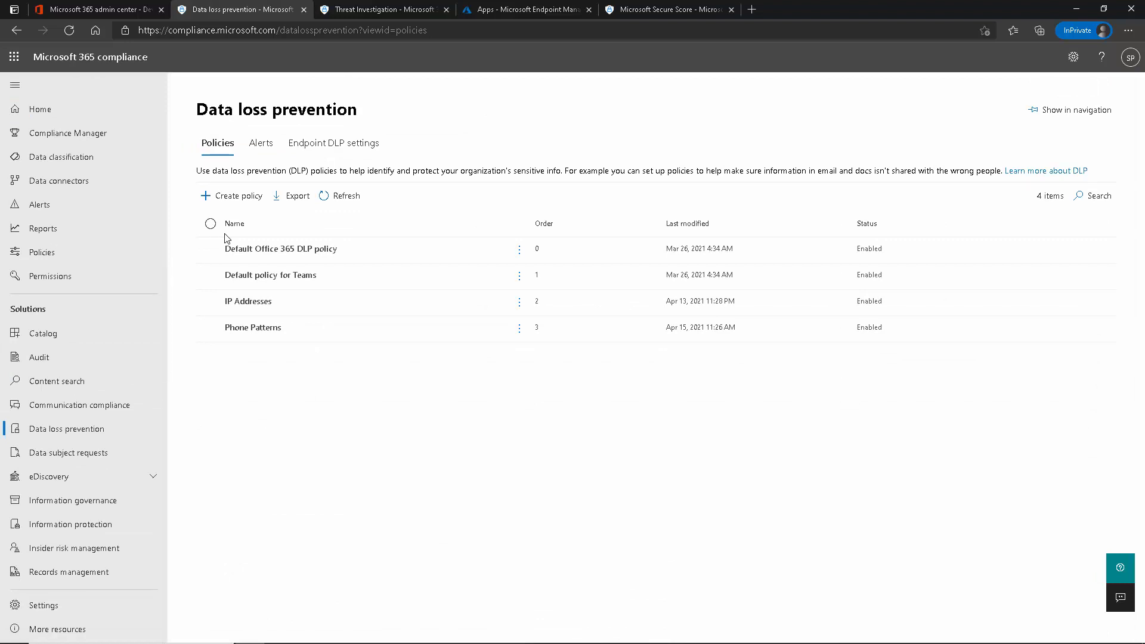
{"action": "left_click", "coordinate": [261, 332]}
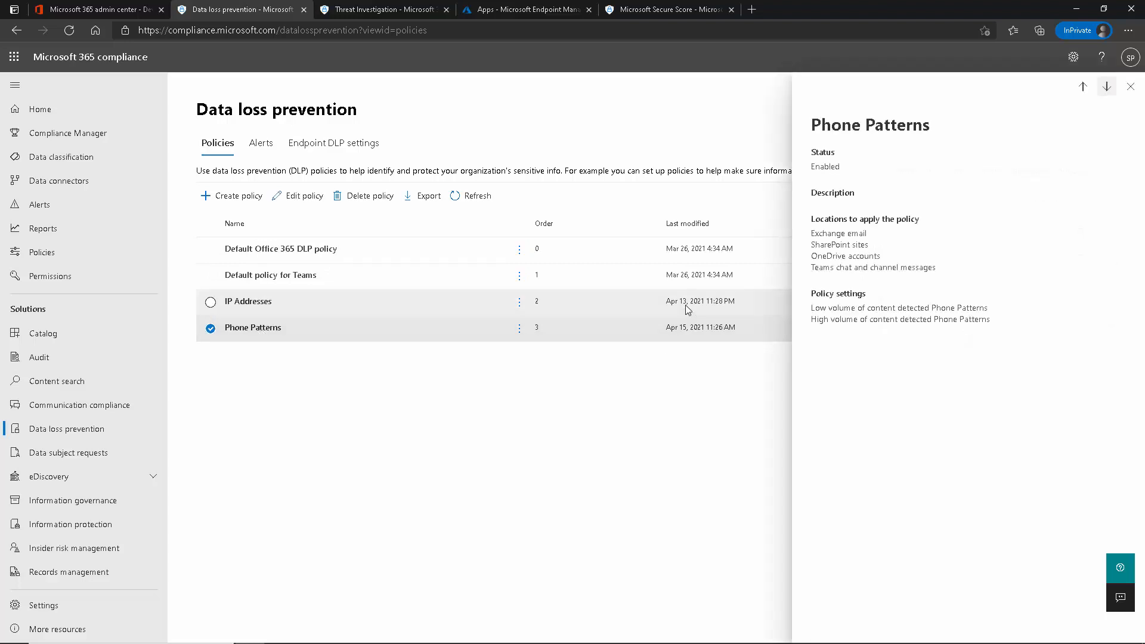
{"action": "left_click_drag", "start_coordinate": [839, 235], "coordinate": [883, 266]}
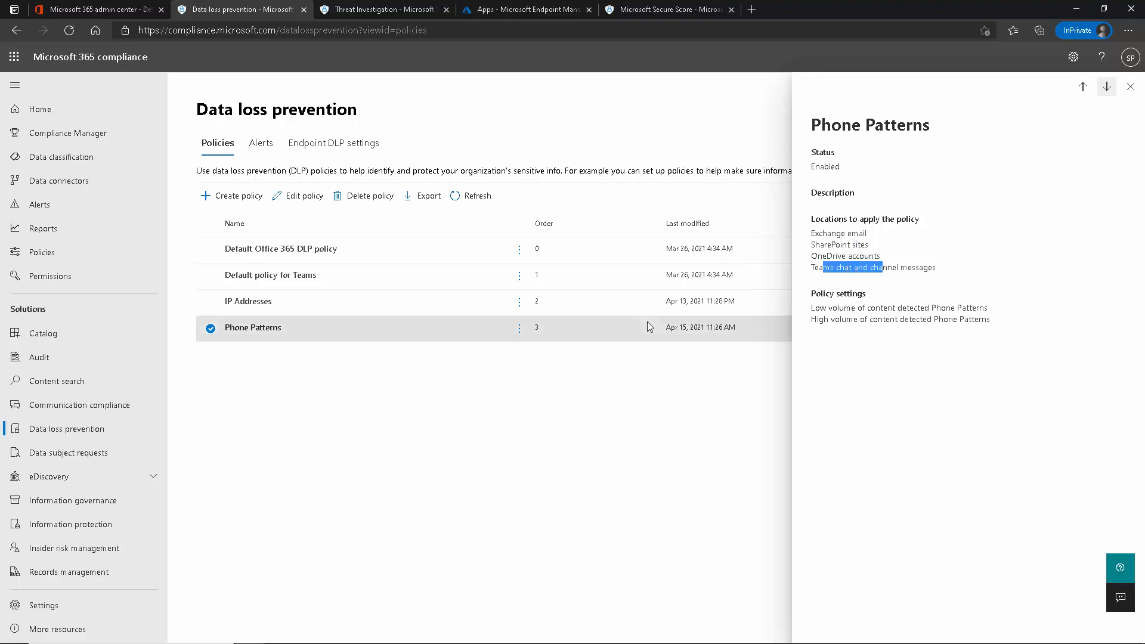